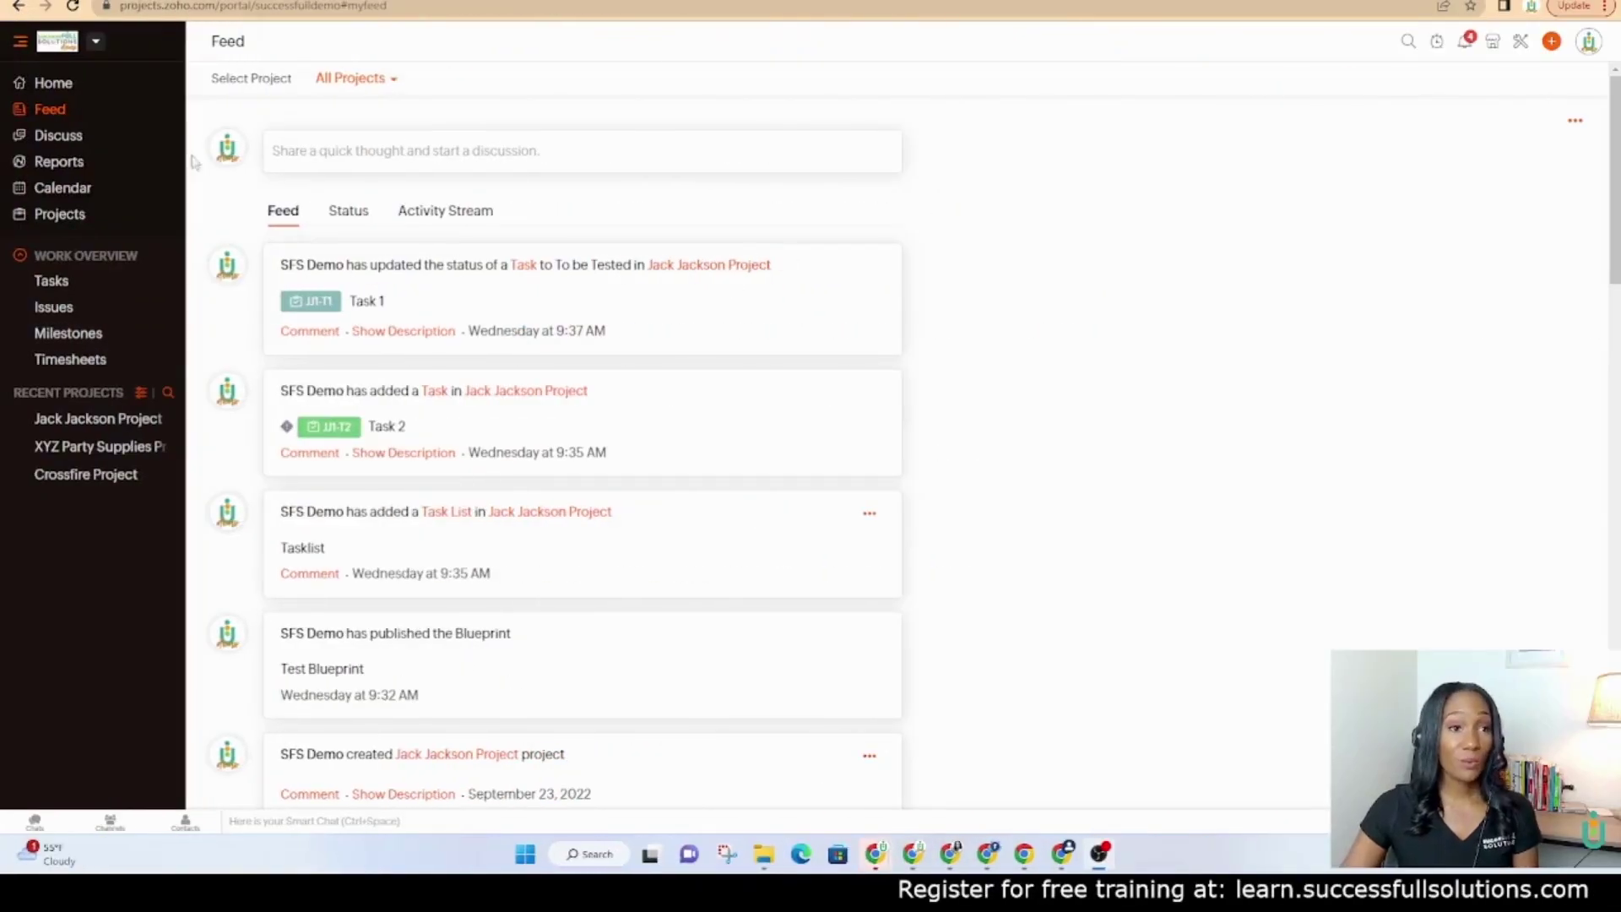
Step: Open Jack Jackson Project, review its Dashboard details, and return to its task list
{"action": "left_click", "coordinate": [60, 216]}
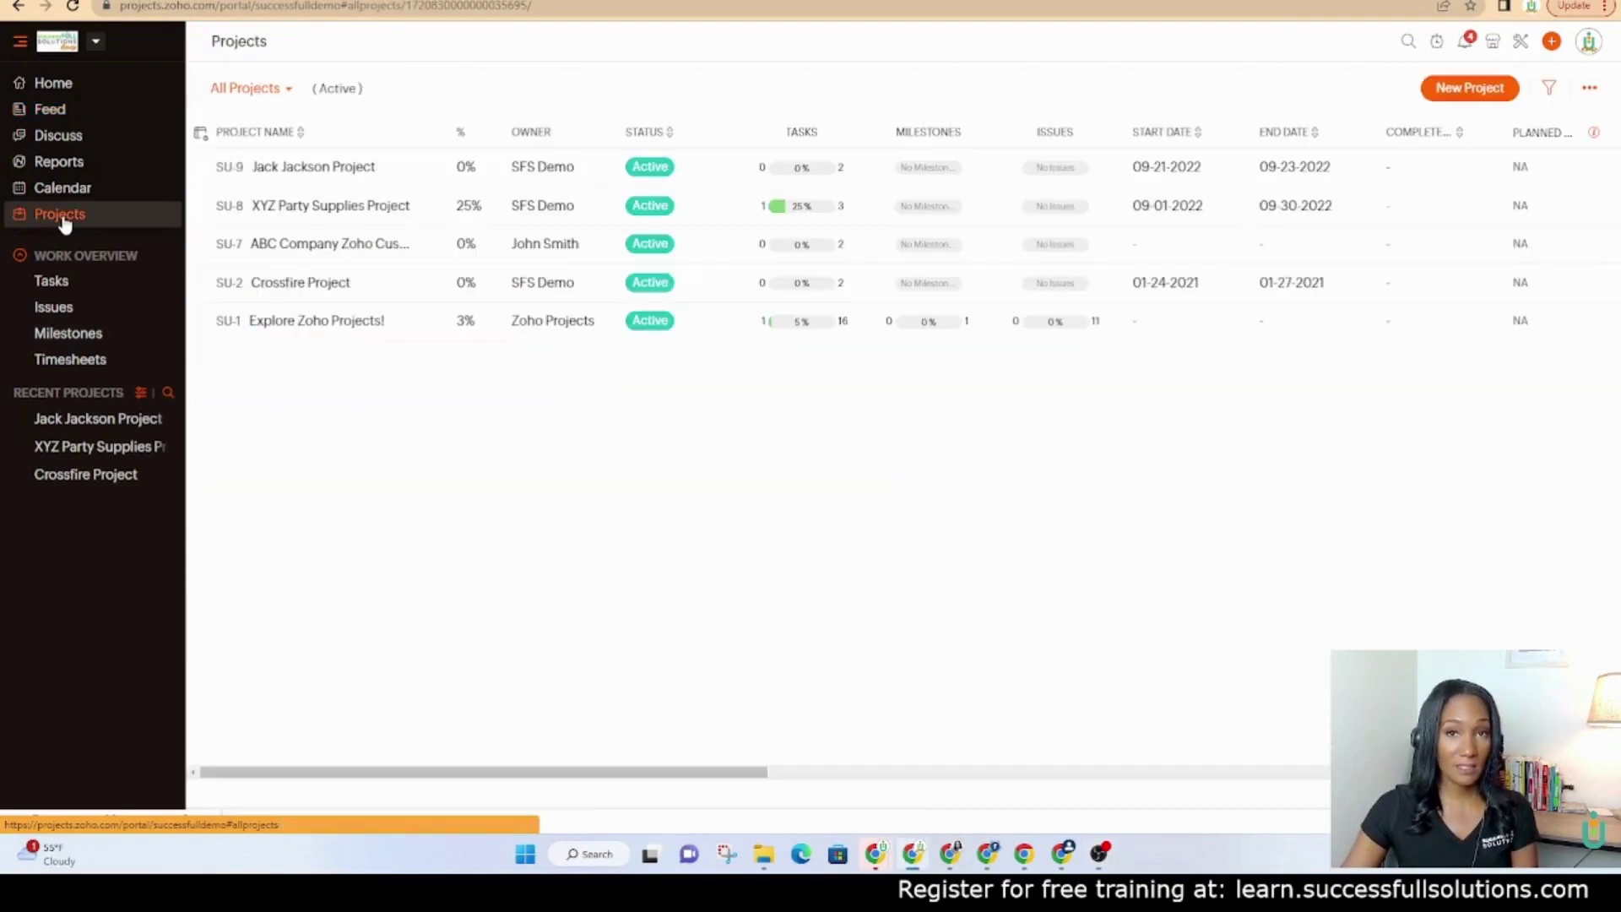
{"action": "left_click", "coordinate": [376, 167]}
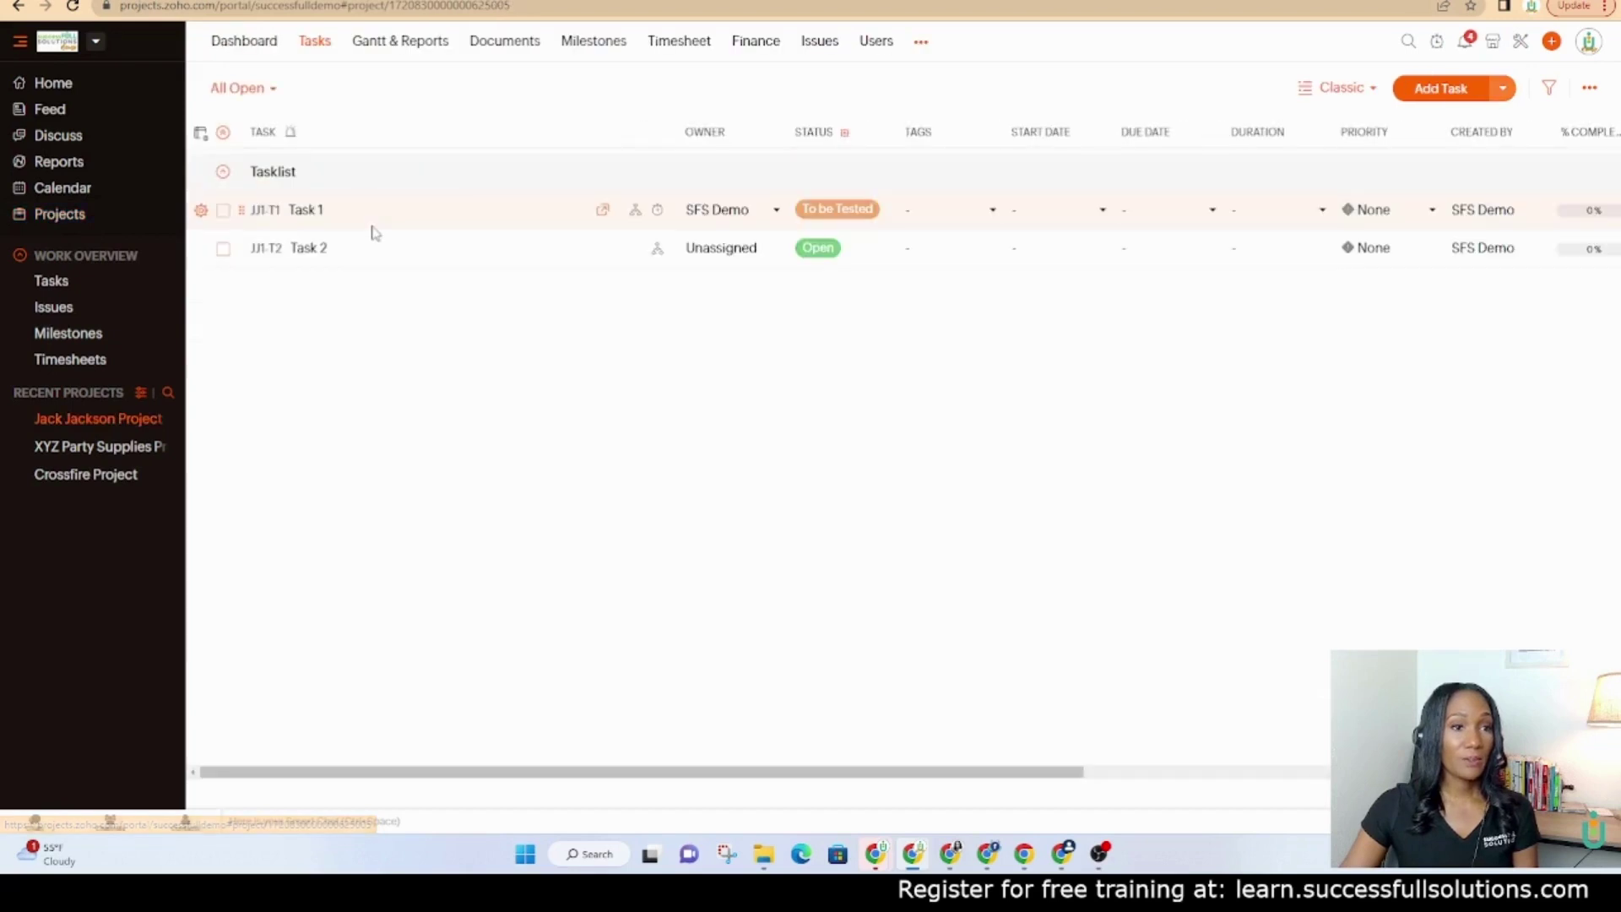
{"action": "left_click", "coordinate": [245, 42]}
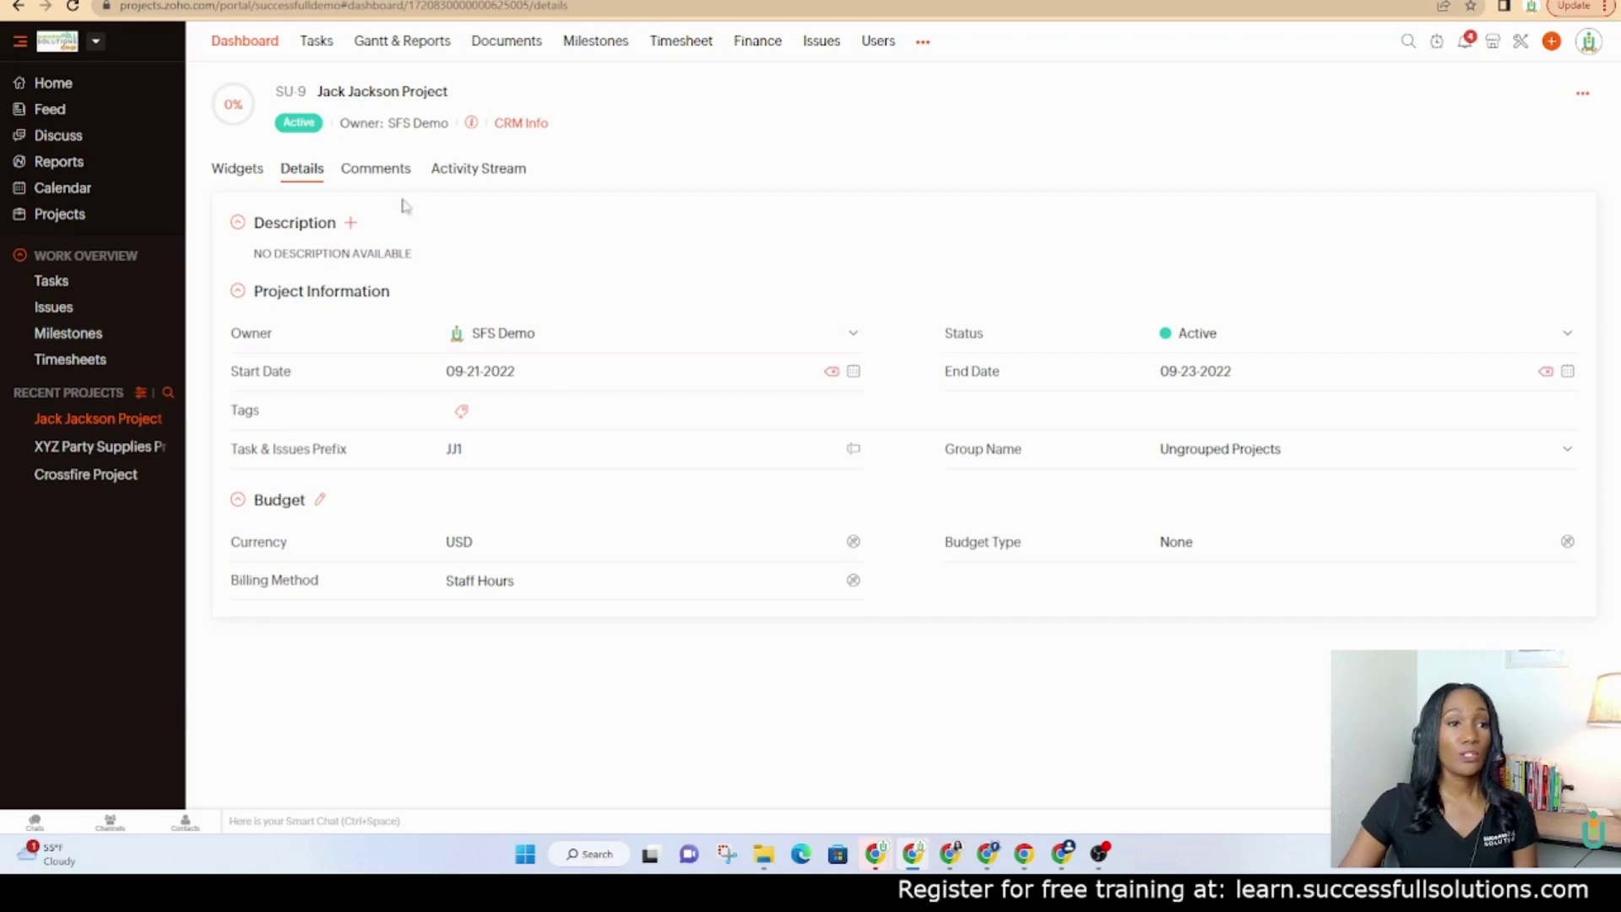
{"action": "left_click", "coordinate": [332, 47]}
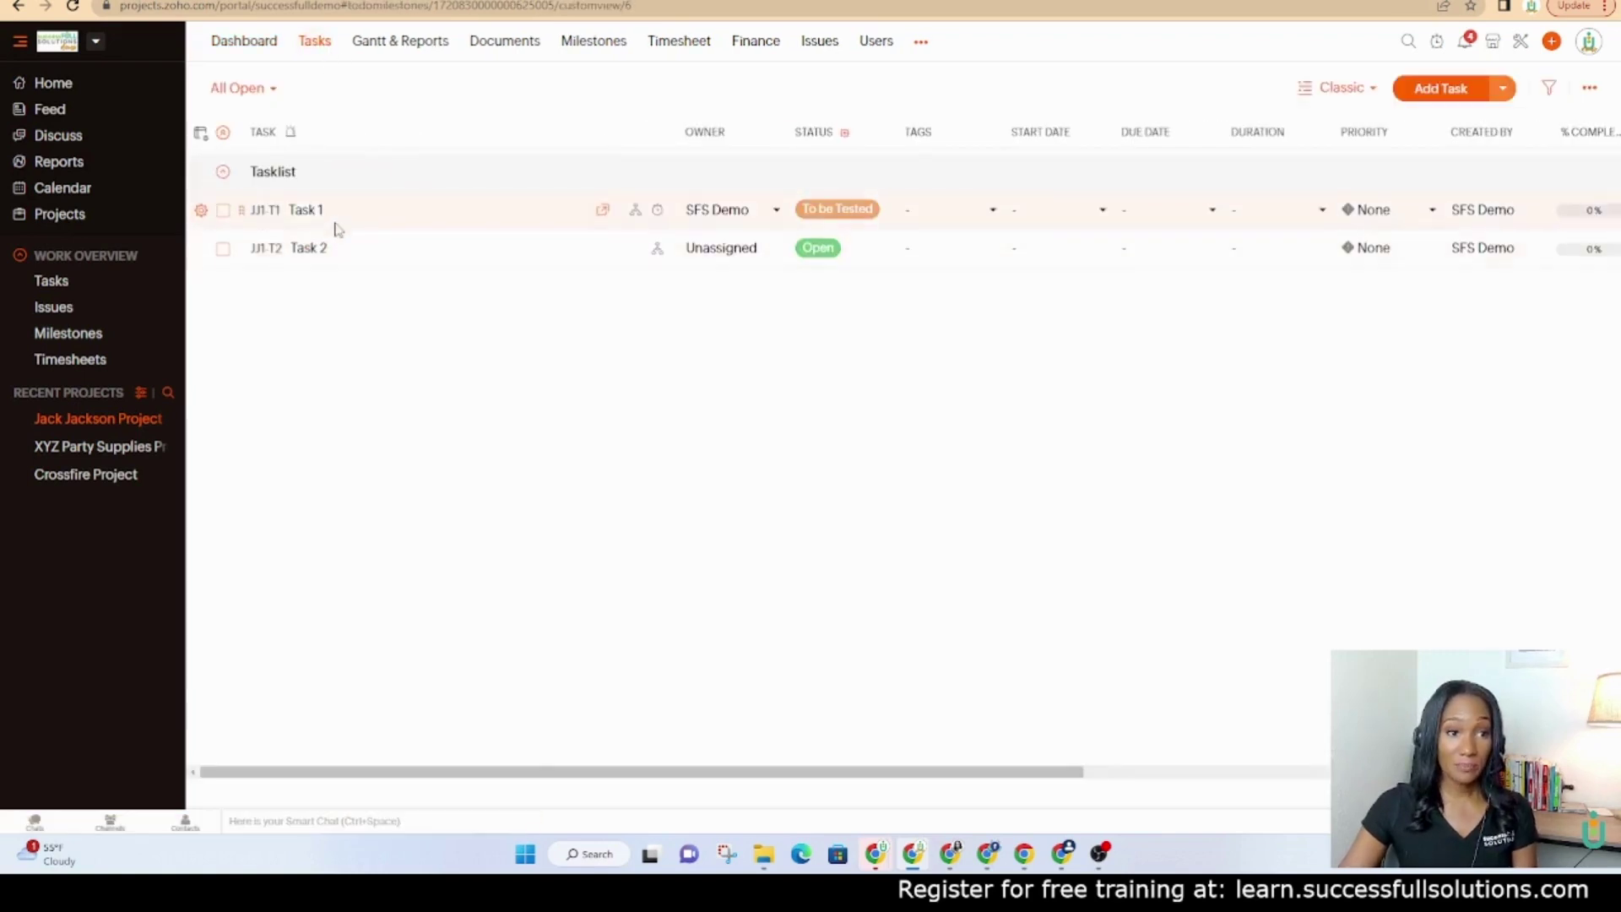
Step: Look through Task 1's details, then close the task panel
{"action": "left_click", "coordinate": [338, 218]}
{"action": "scroll", "coordinate": [1125, 517], "scroll_direction": "down", "scroll_amount": 3}
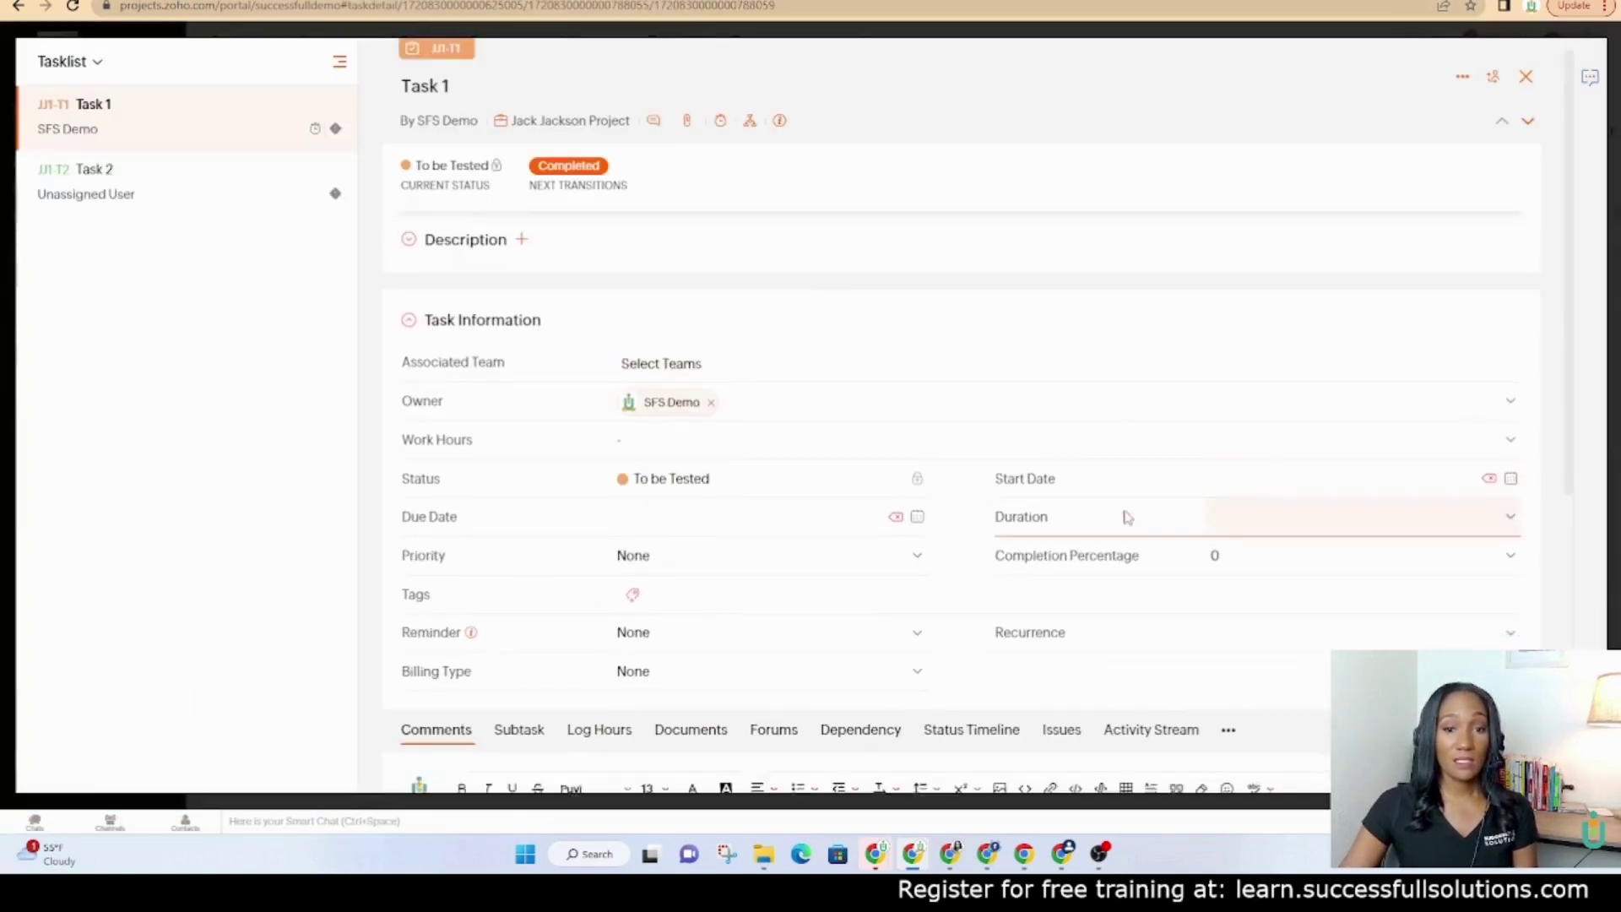
{"action": "scroll", "coordinate": [1152, 557], "scroll_direction": "up", "scroll_amount": 3}
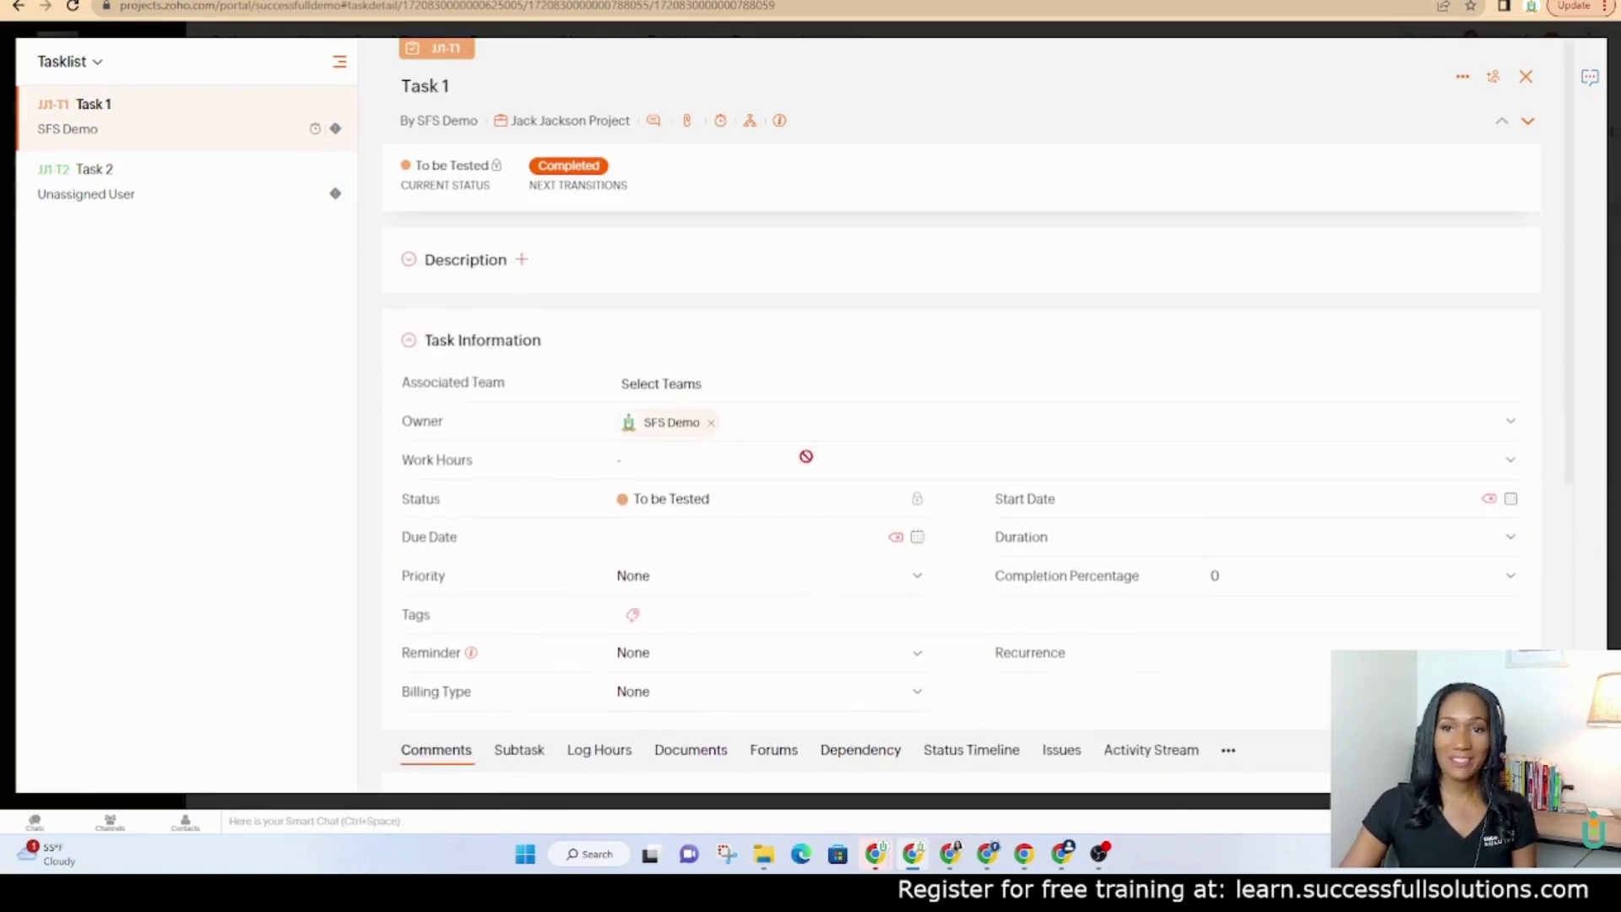
{"action": "left_click", "coordinate": [1526, 78]}
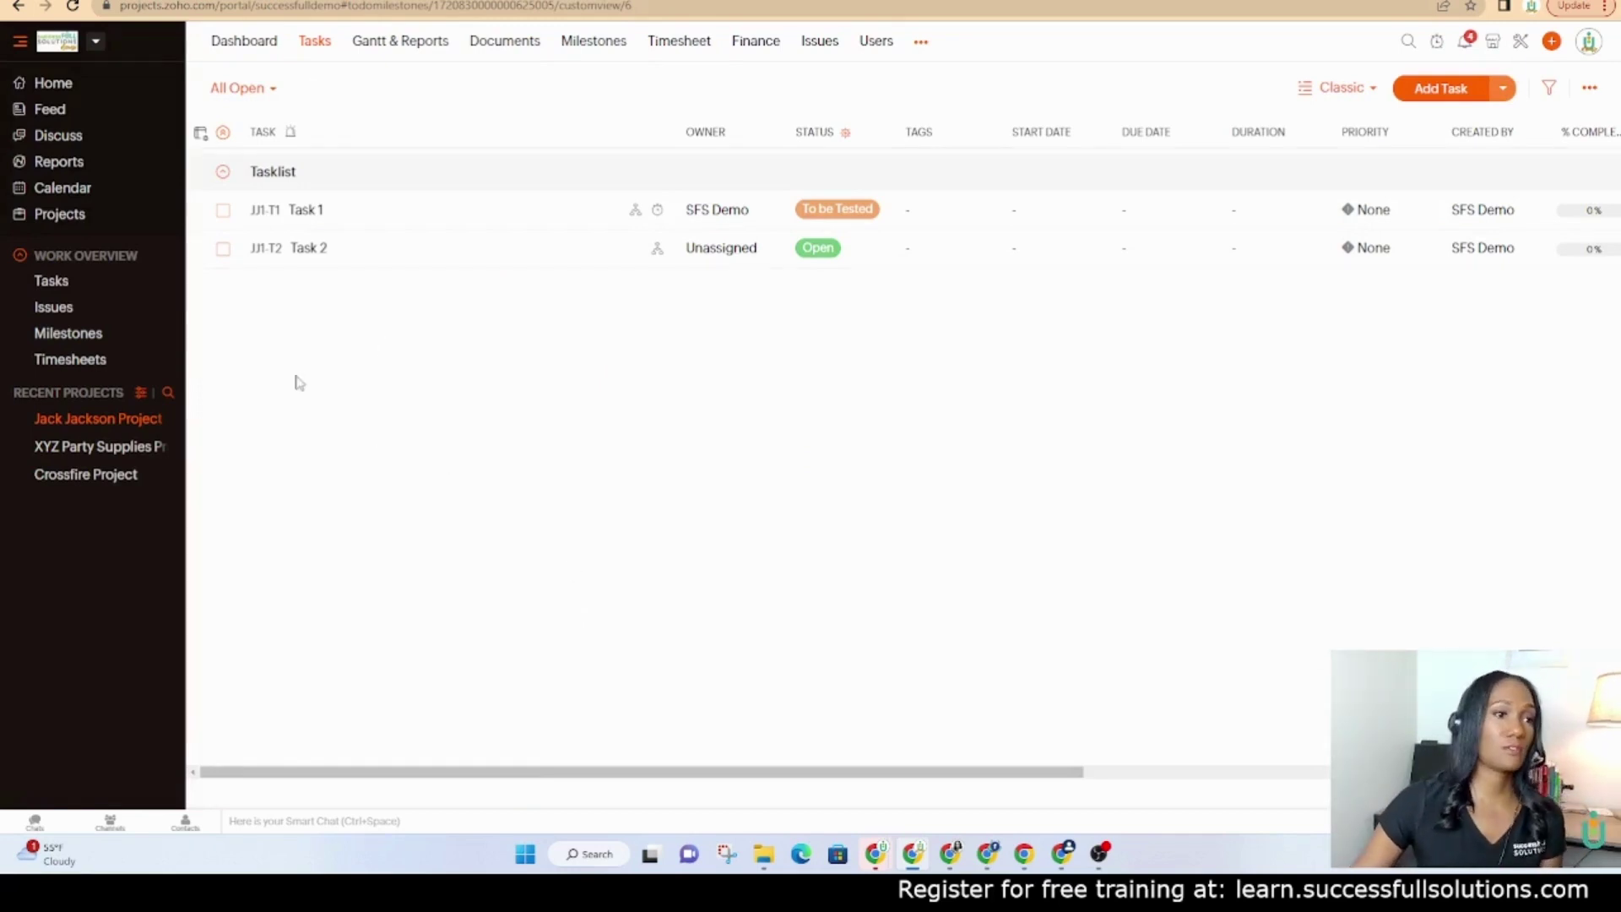
Step: Open the Standard Layout under Setup's project layouts, then cancel out without changes
{"action": "left_click", "coordinate": [71, 221]}
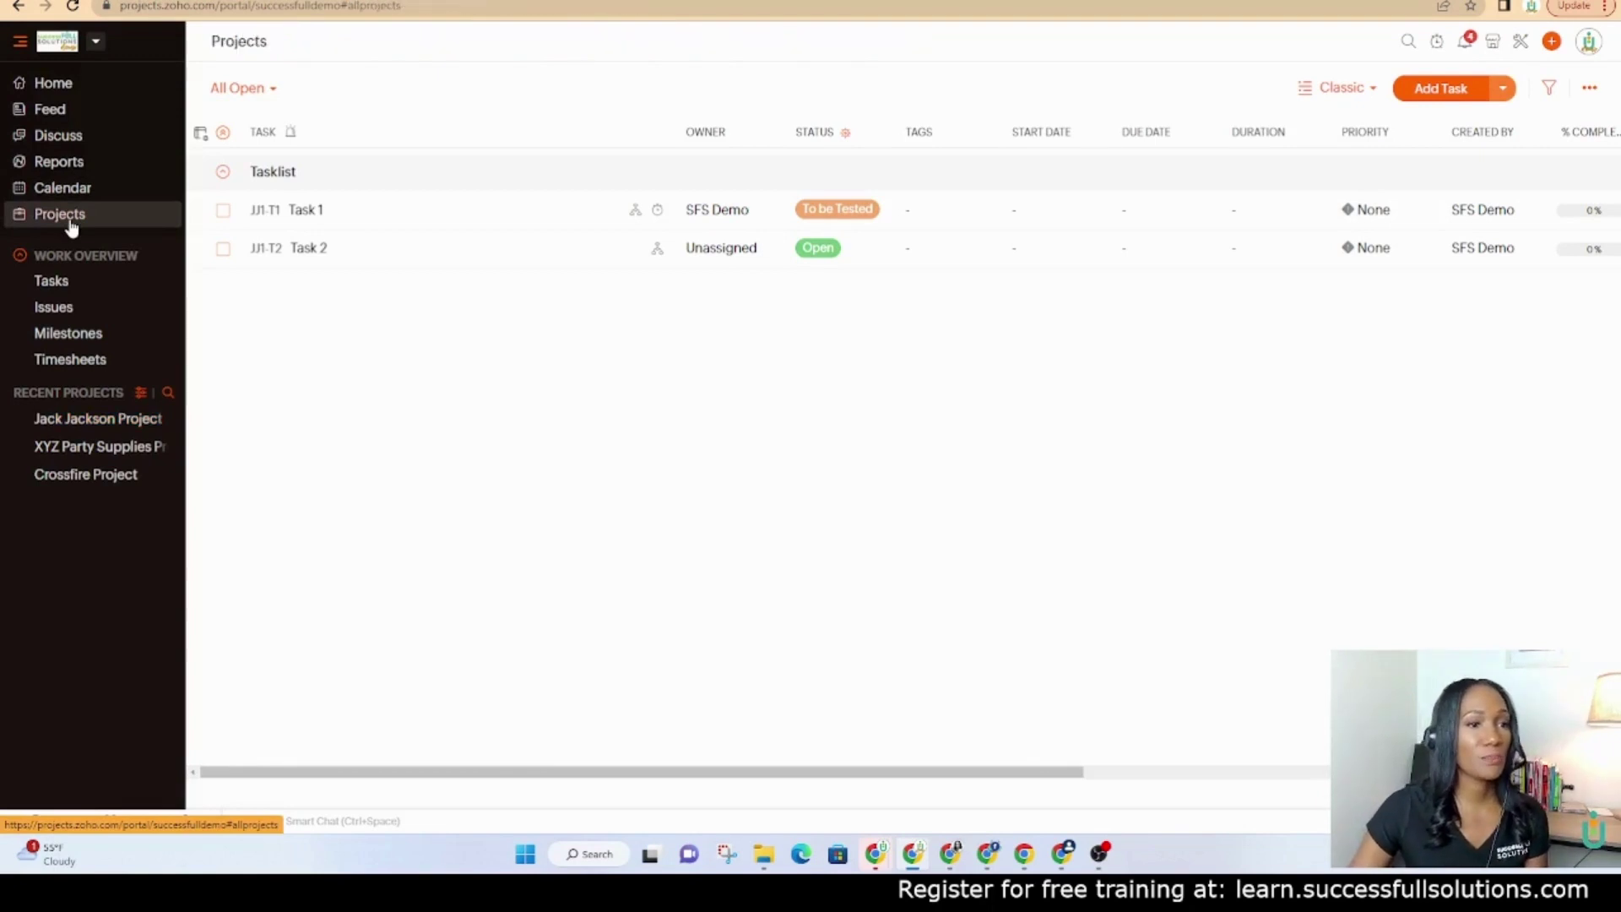
{"action": "left_click", "coordinate": [1519, 42]}
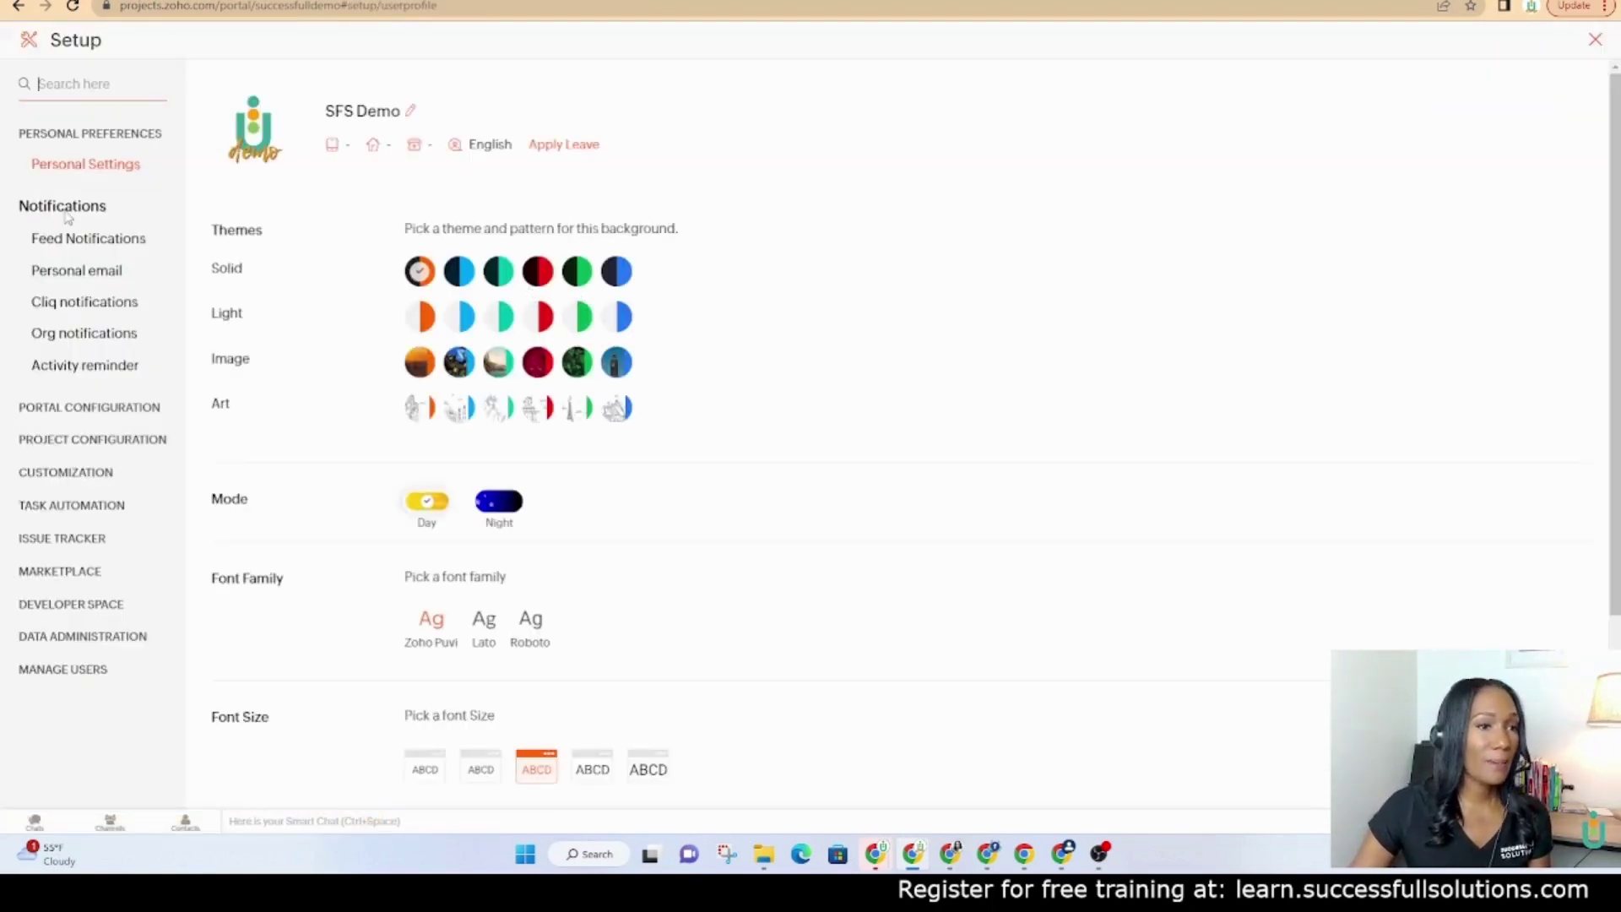
{"action": "left_click", "coordinate": [38, 478]}
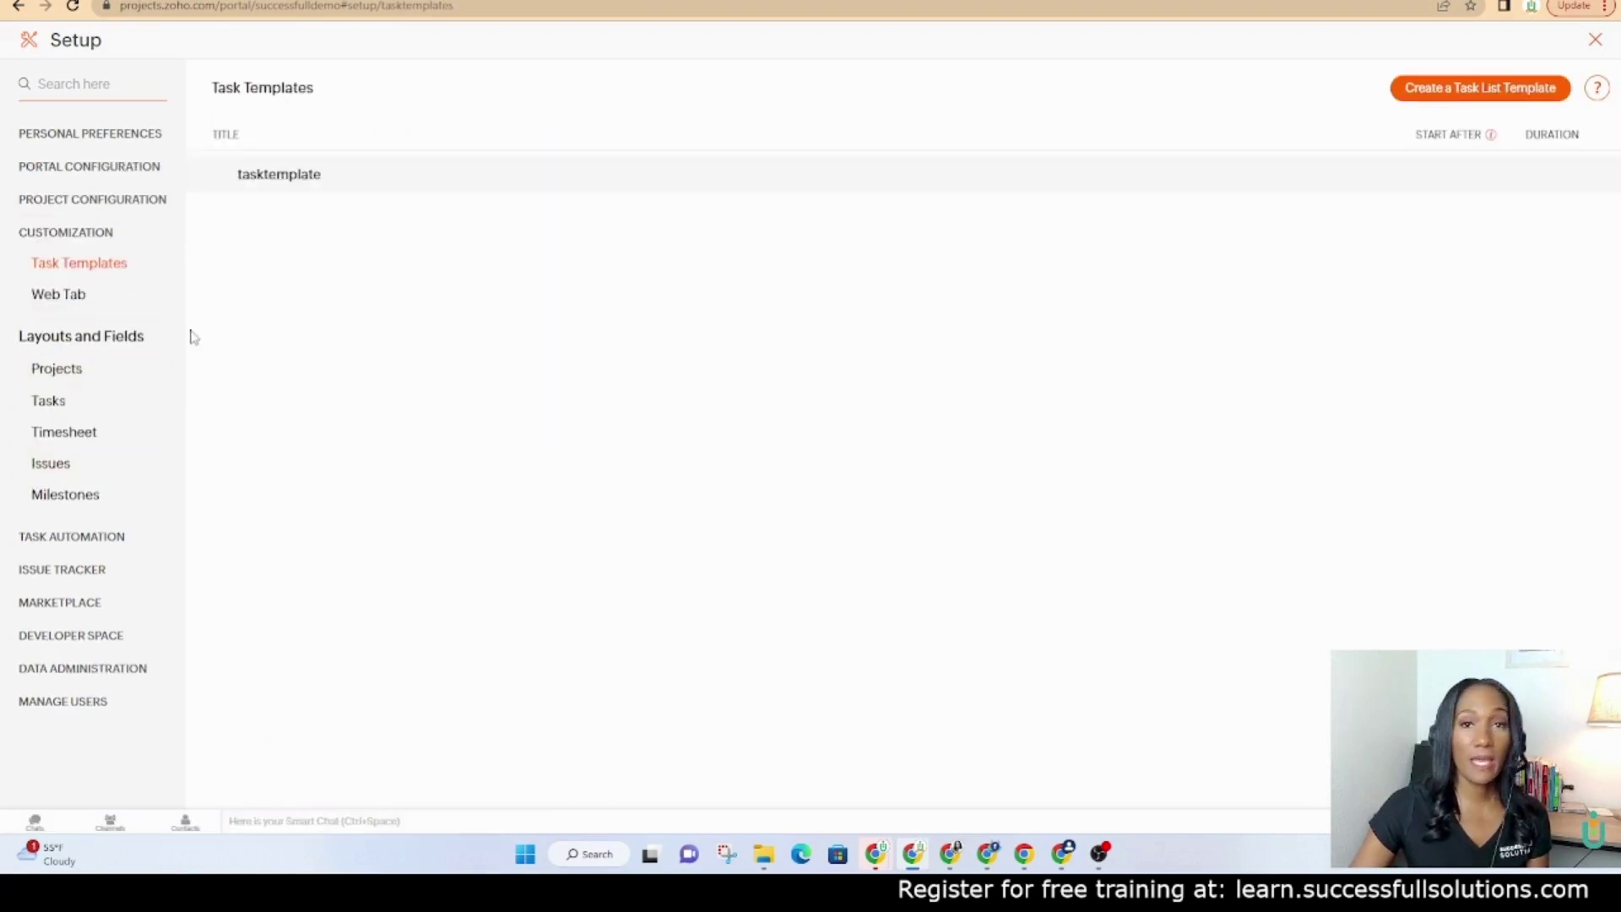
{"action": "left_click", "coordinate": [60, 371]}
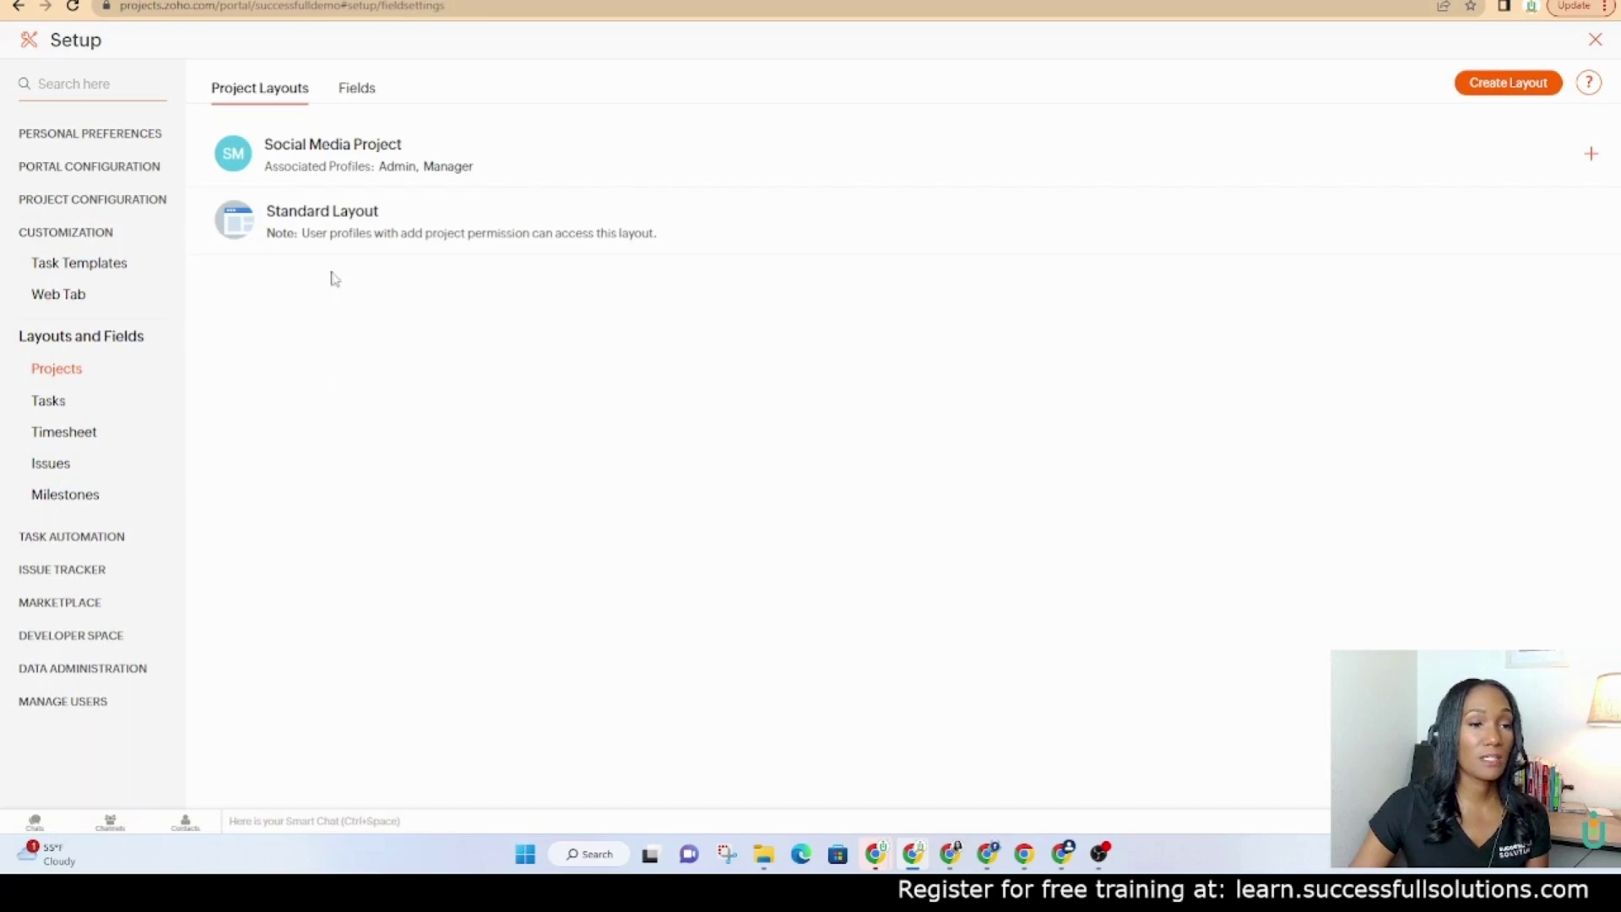
{"action": "left_click", "coordinate": [339, 217]}
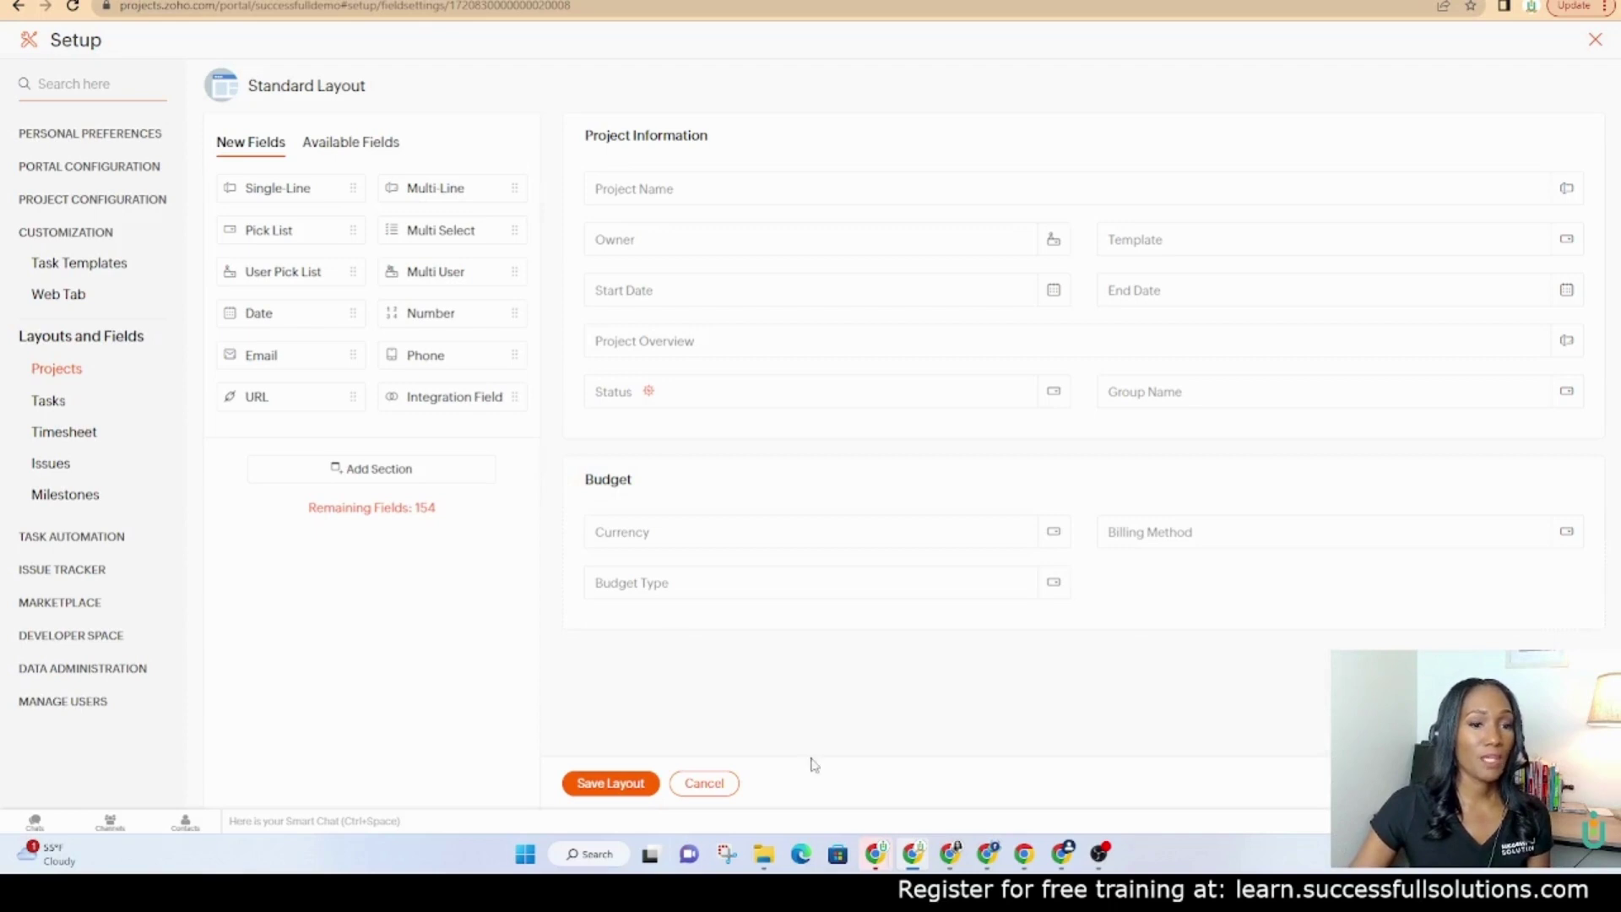
{"action": "left_click", "coordinate": [705, 783]}
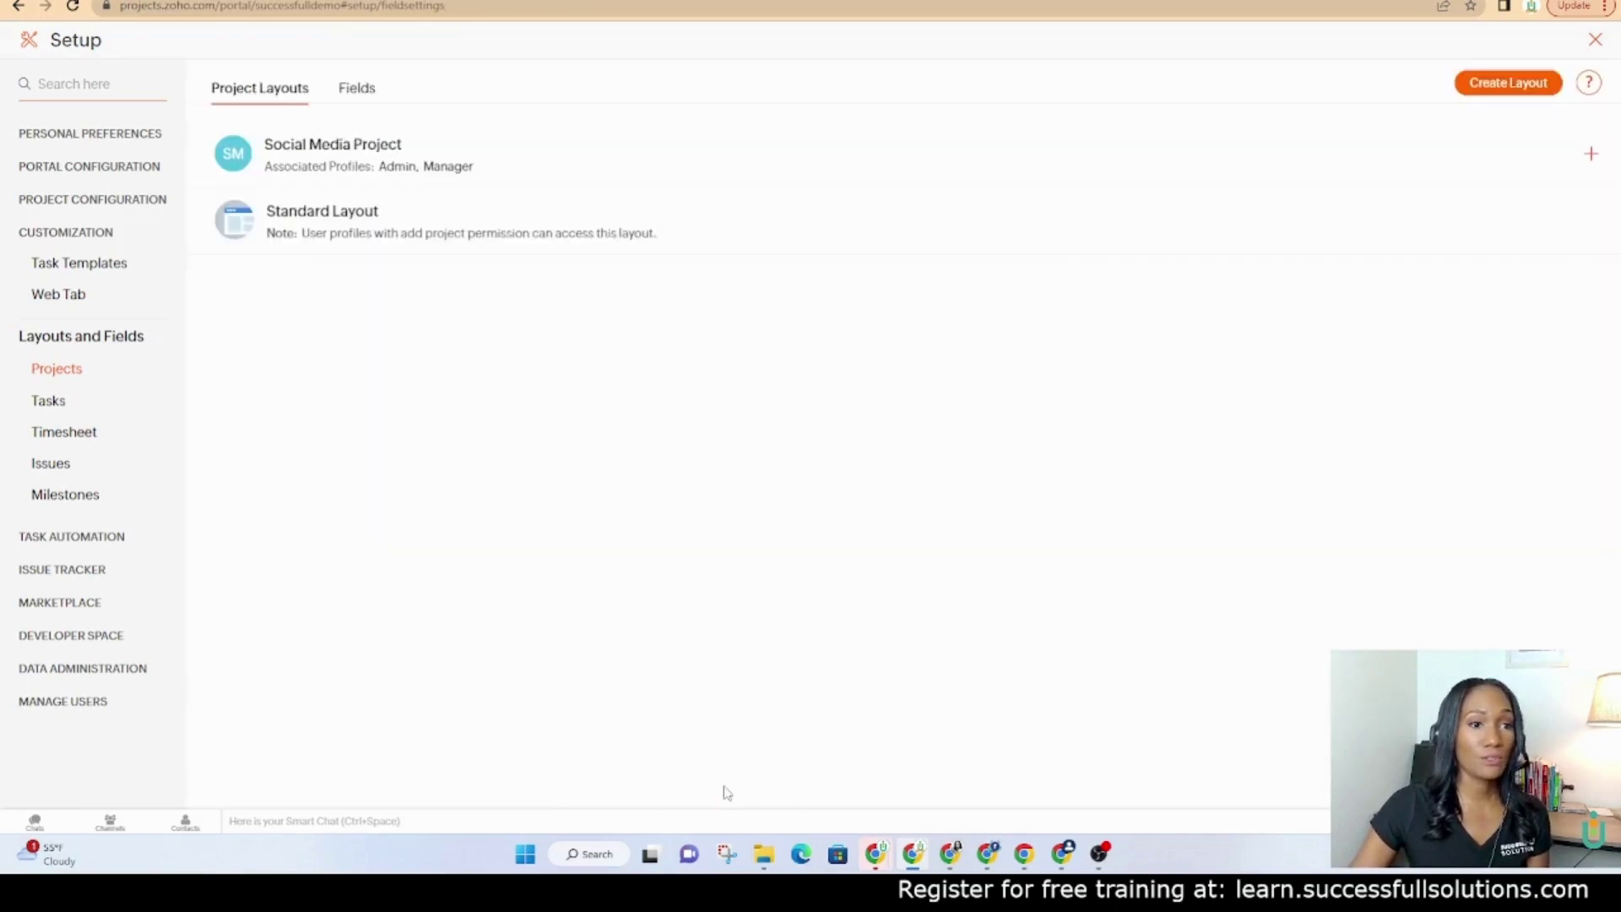
Step: Review the Social Media Project layout's sections and the Status field's editing options
{"action": "left_click", "coordinate": [320, 151]}
{"action": "scroll", "coordinate": [971, 347], "scroll_direction": "down", "scroll_amount": 1}
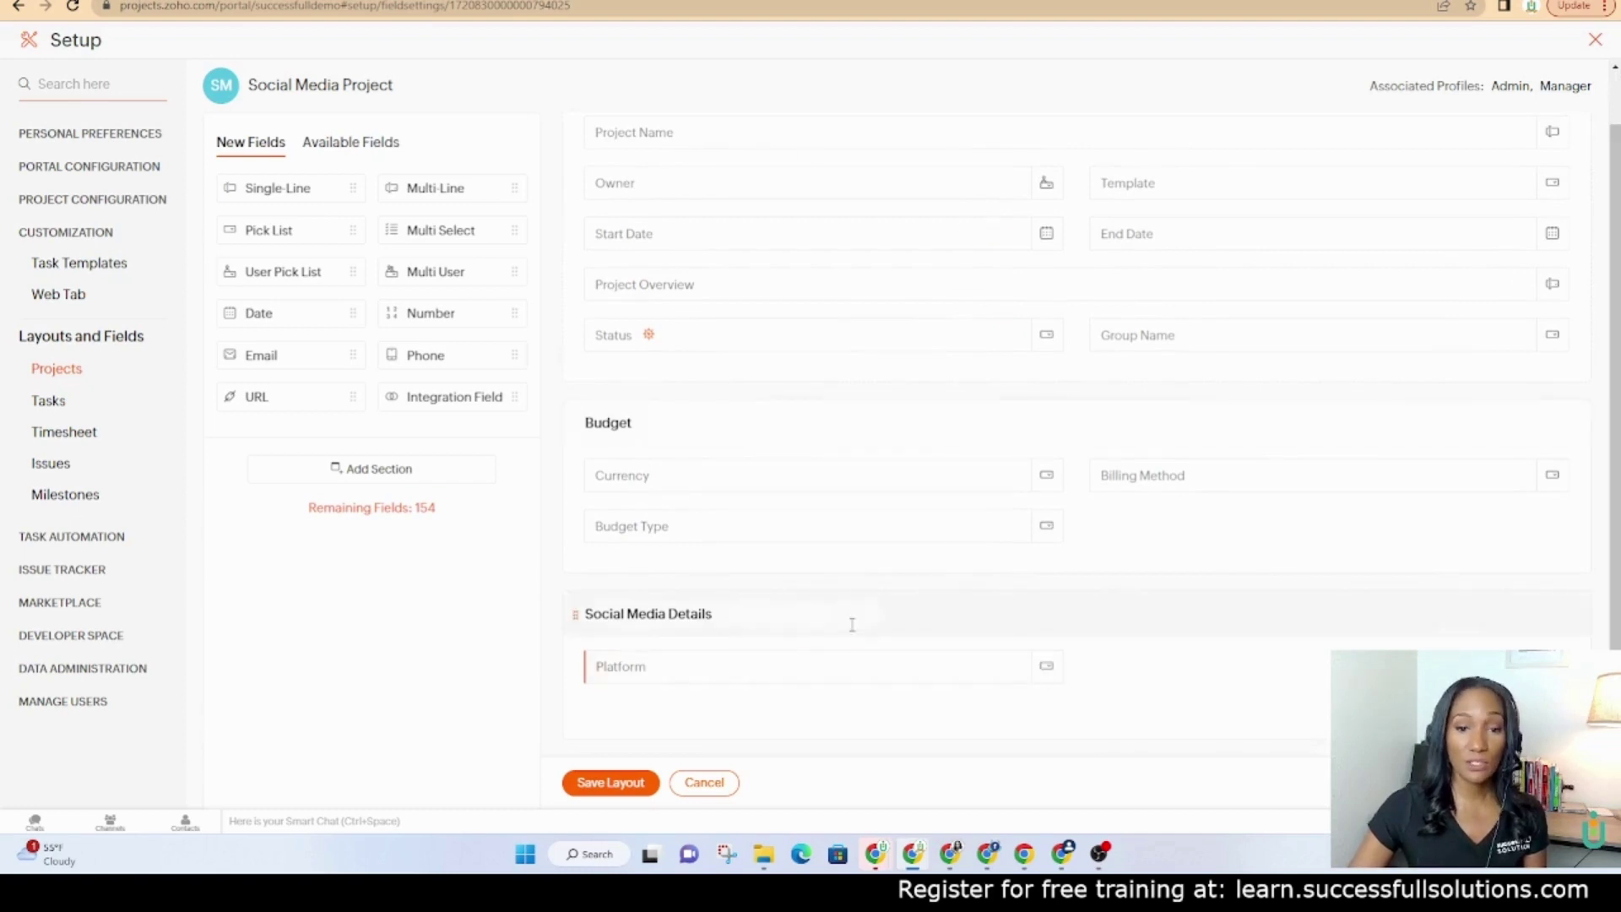
{"action": "scroll", "coordinate": [851, 625], "scroll_direction": "up", "scroll_amount": 1}
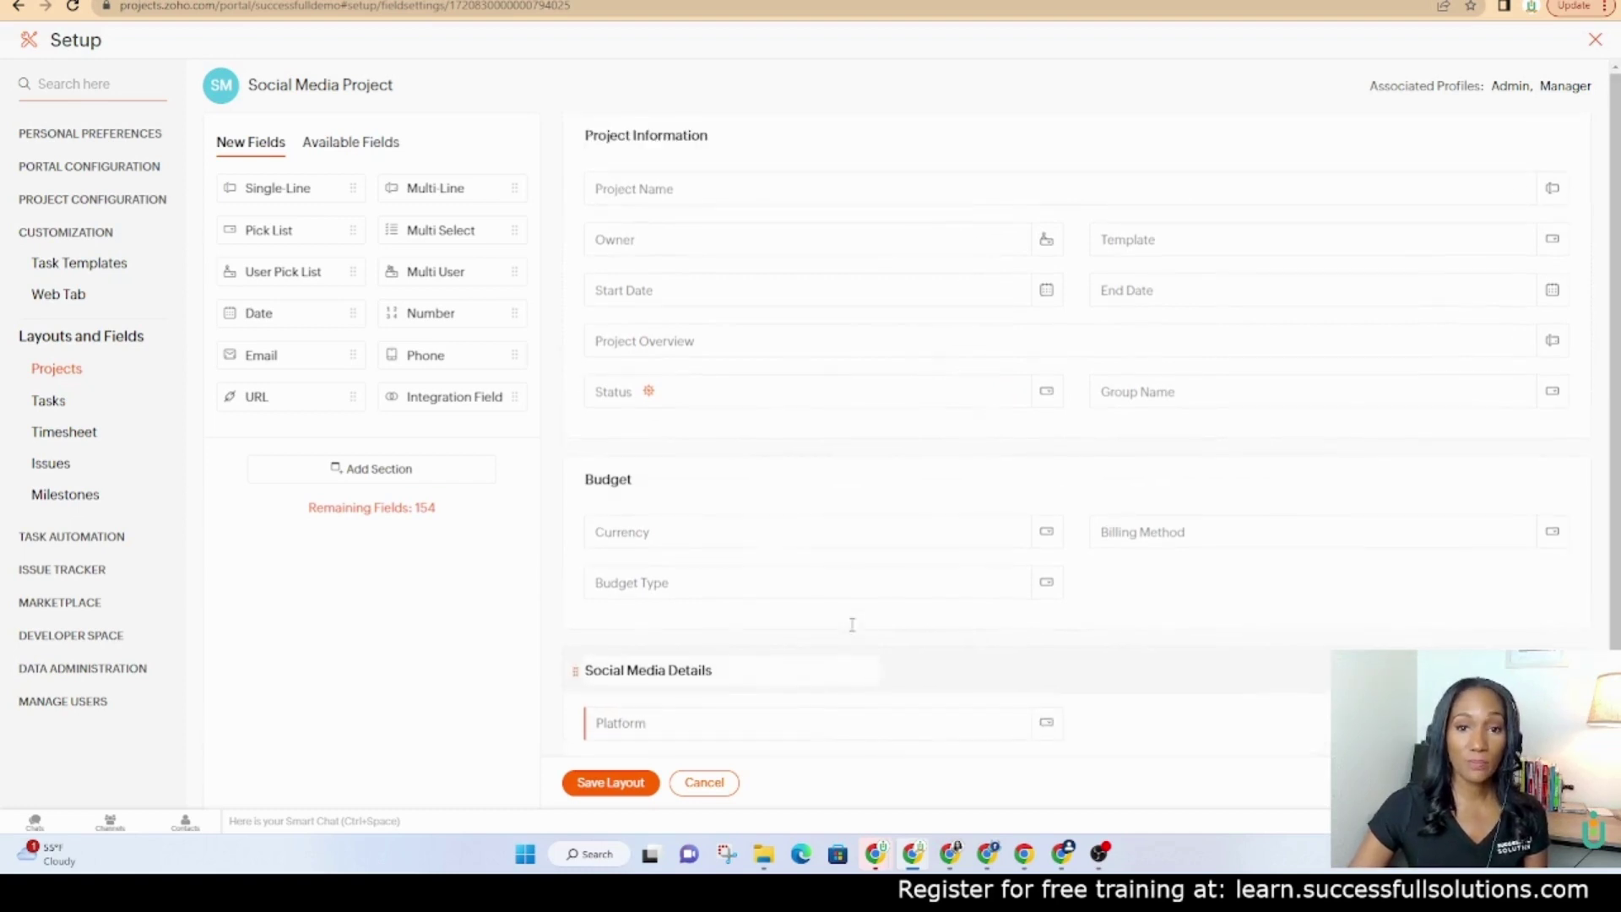
{"action": "left_click", "coordinate": [1014, 395]}
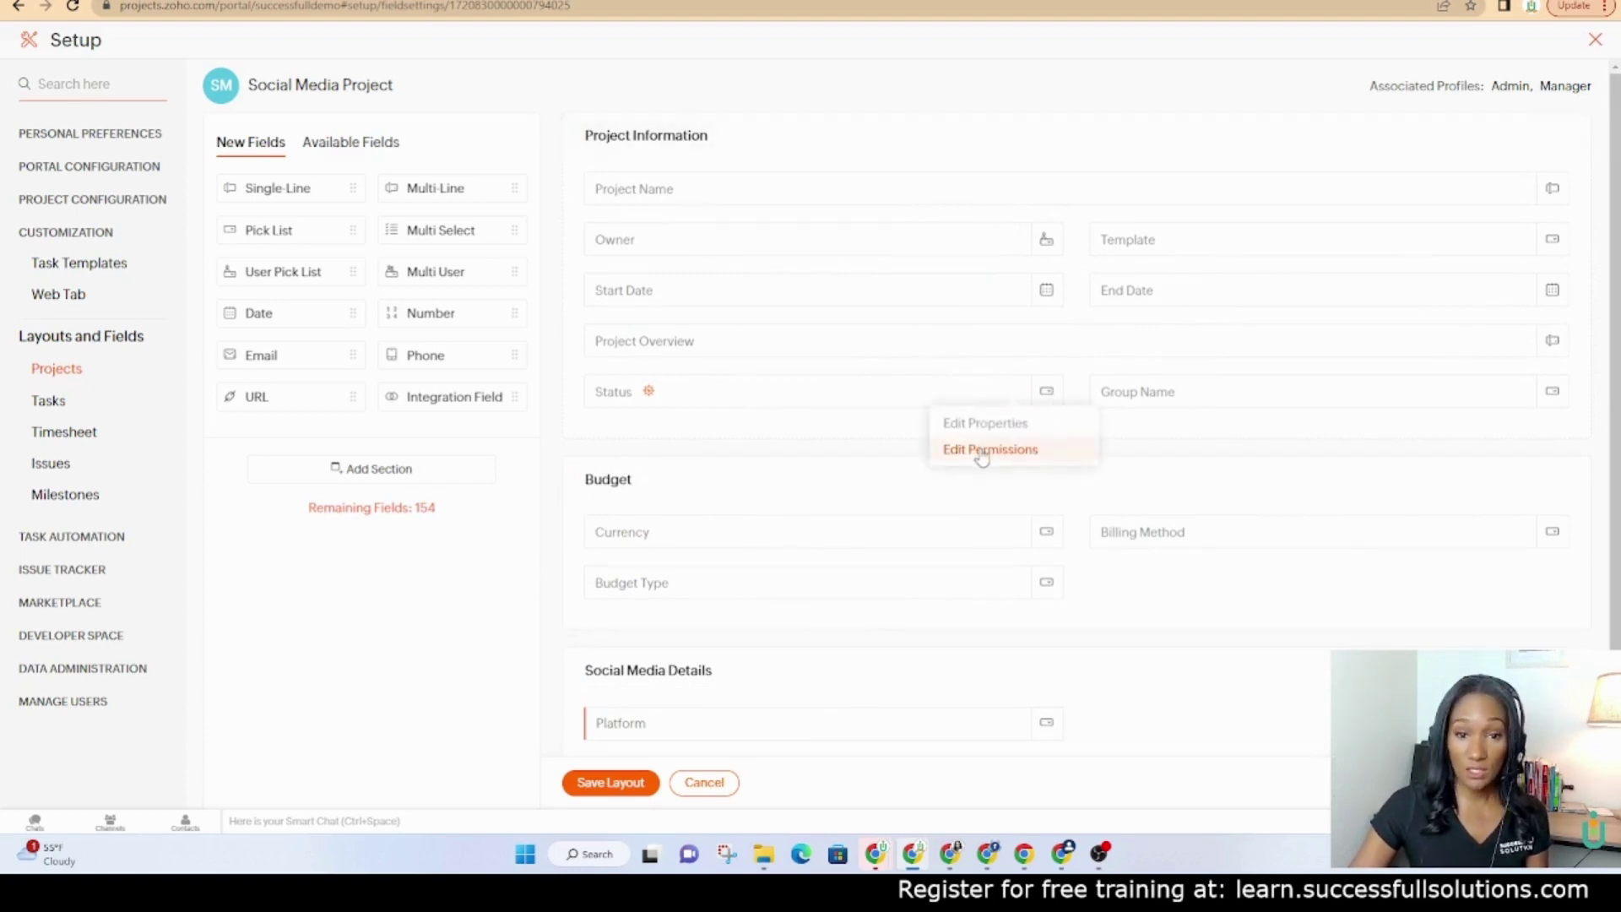
{"action": "left_click", "coordinate": [1201, 326]}
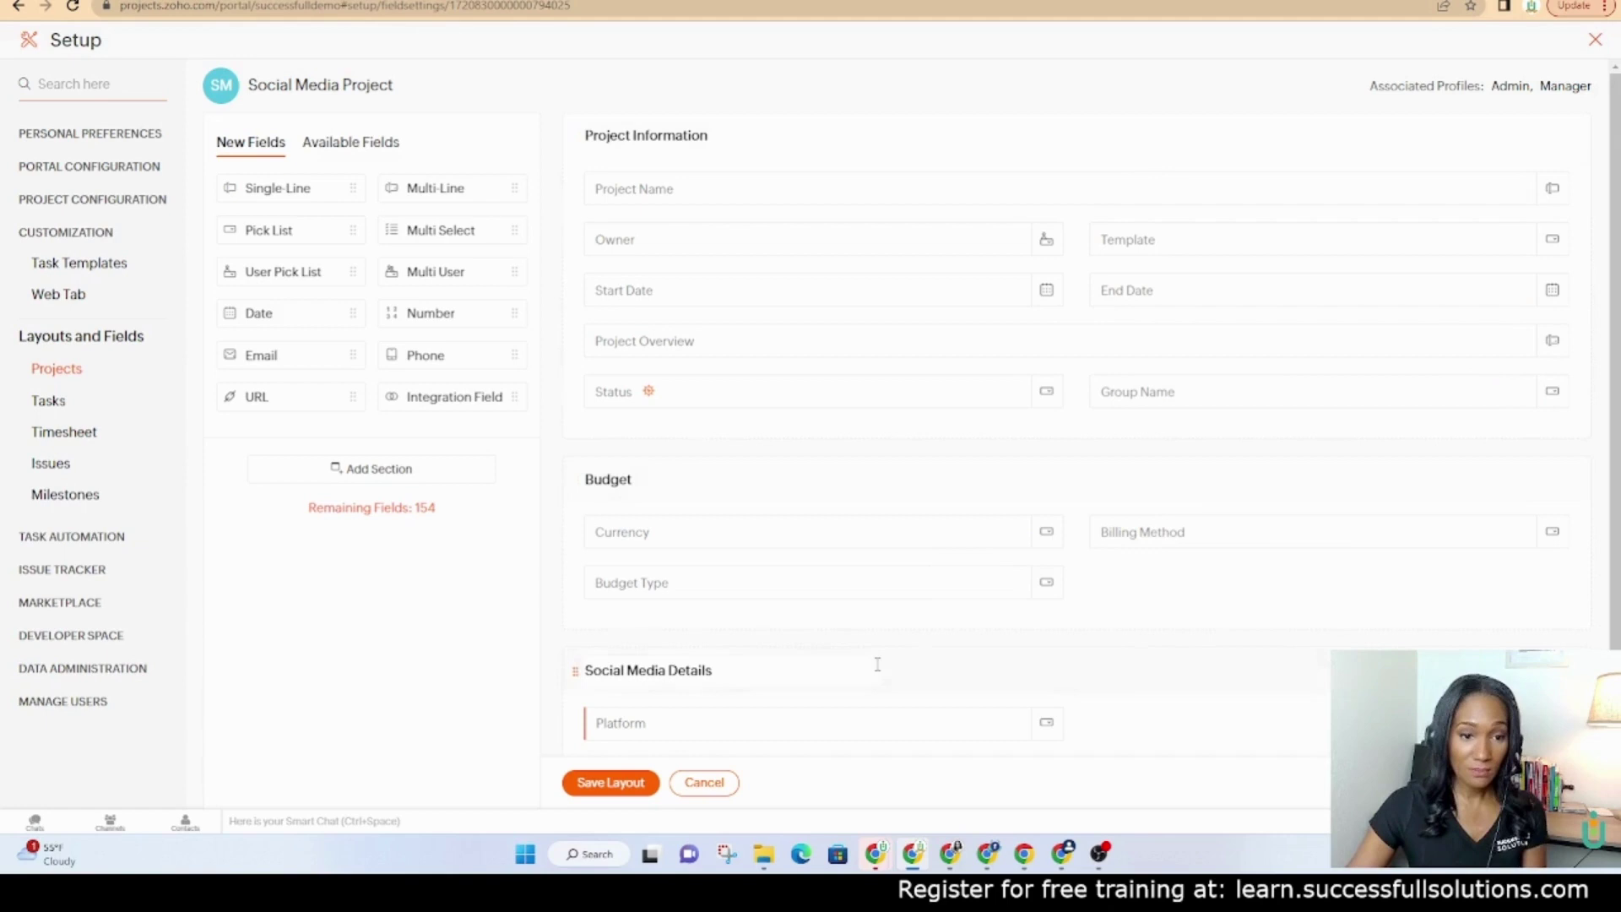
{"action": "scroll", "coordinate": [872, 666], "scroll_direction": "down", "scroll_amount": 1}
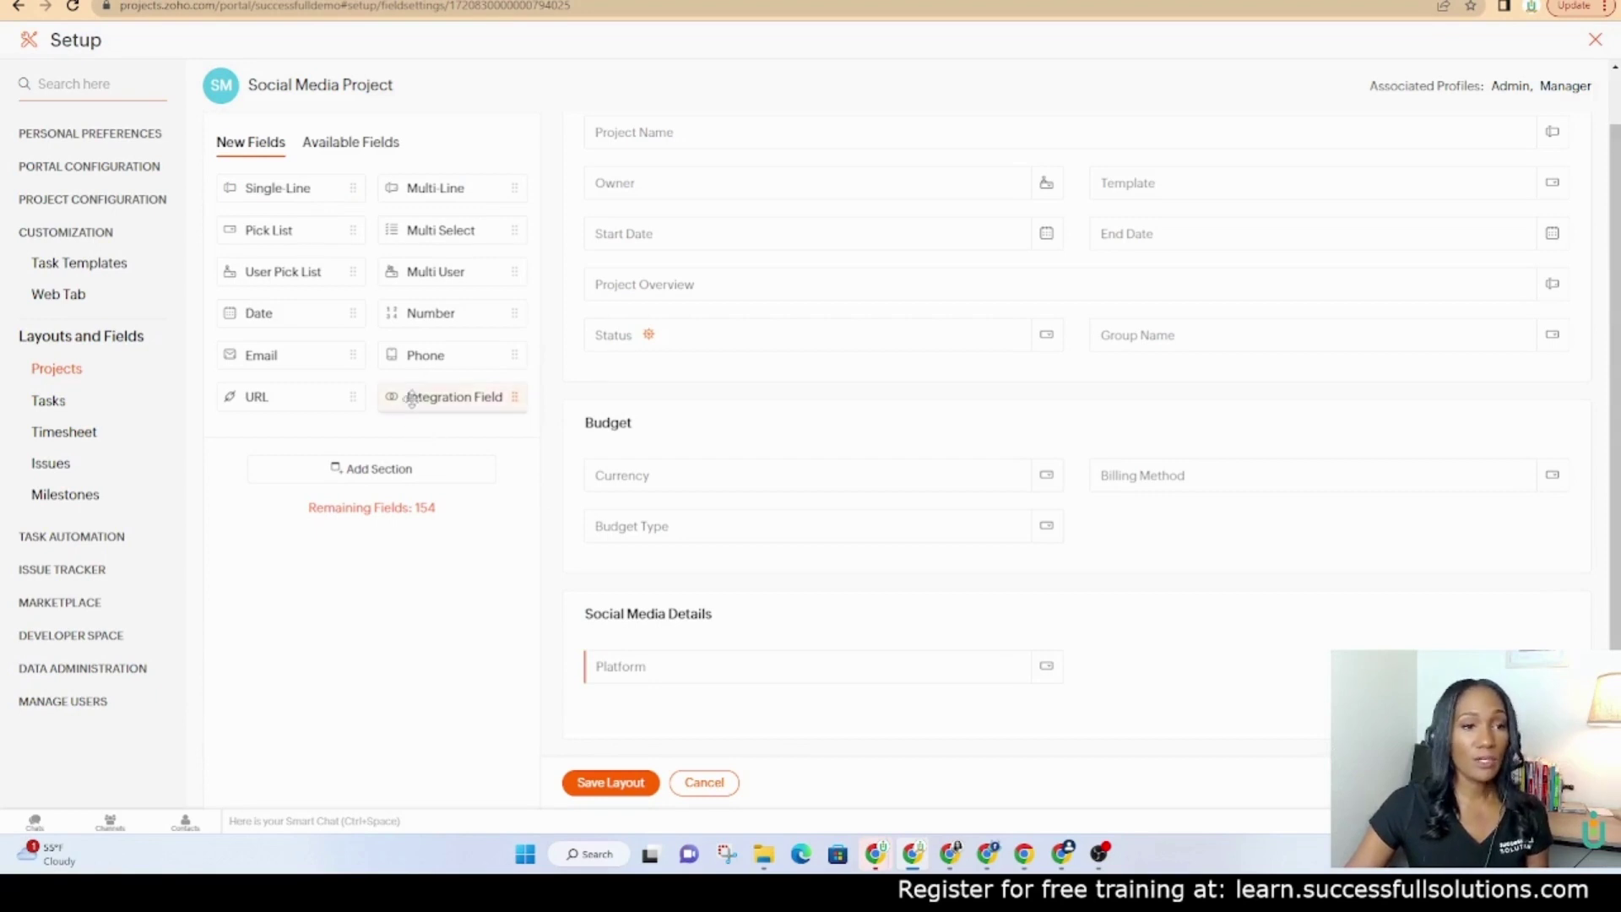
Step: Add a Zoho CRM integration field named Company to Social Media Details
{"action": "left_click_drag", "start_coordinate": [411, 398], "coordinate": [1122, 663]}
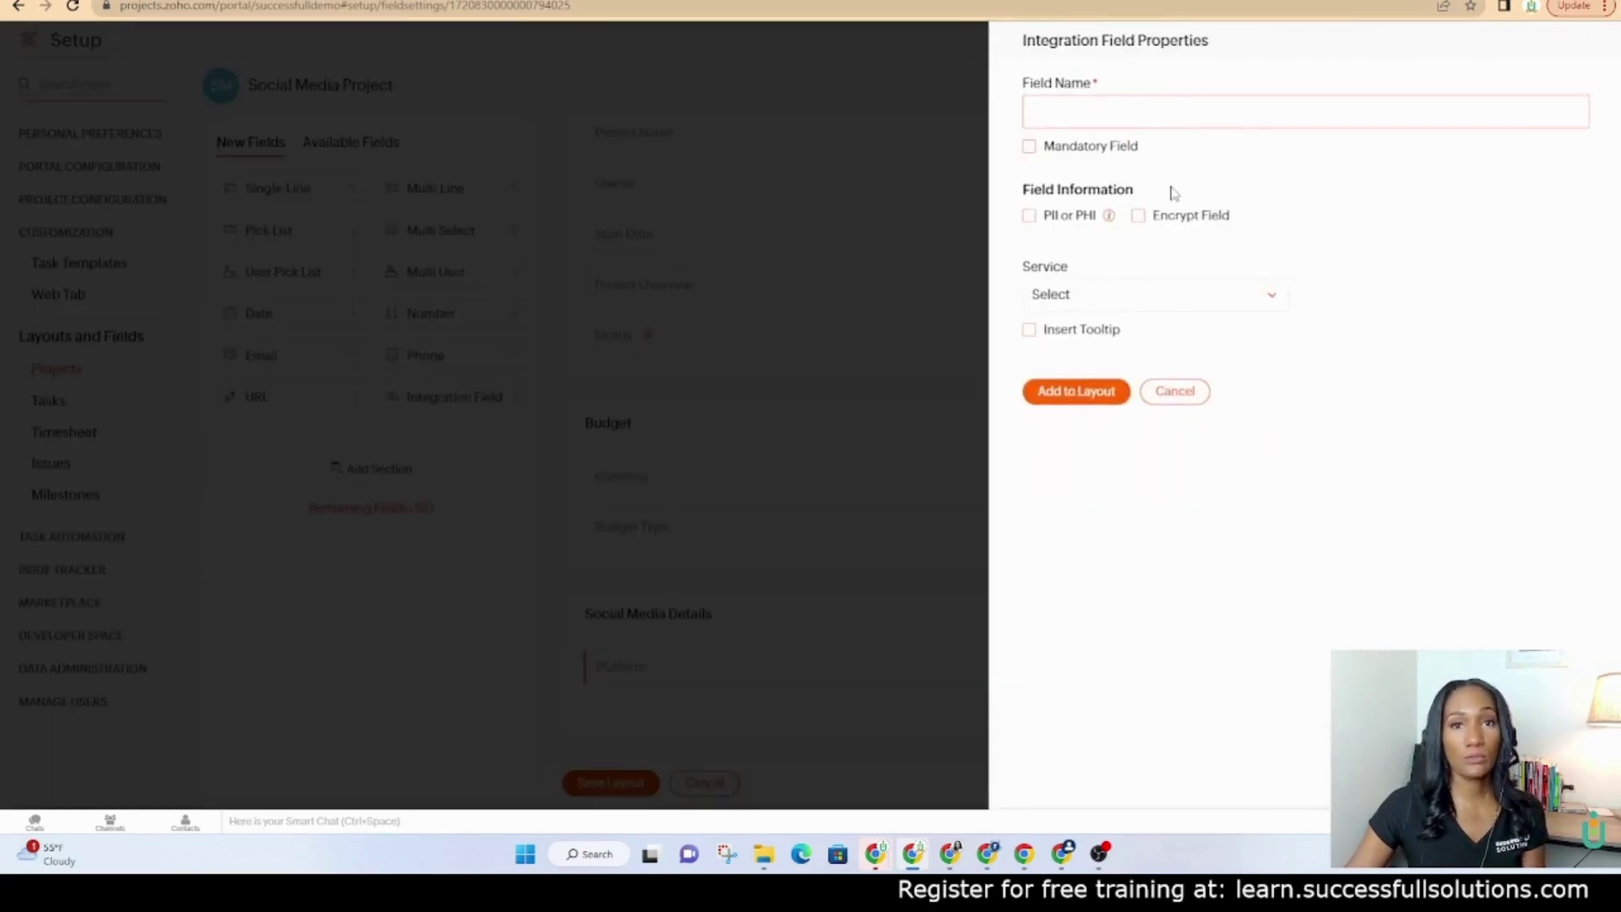
{"action": "left_click", "coordinate": [1061, 302]}
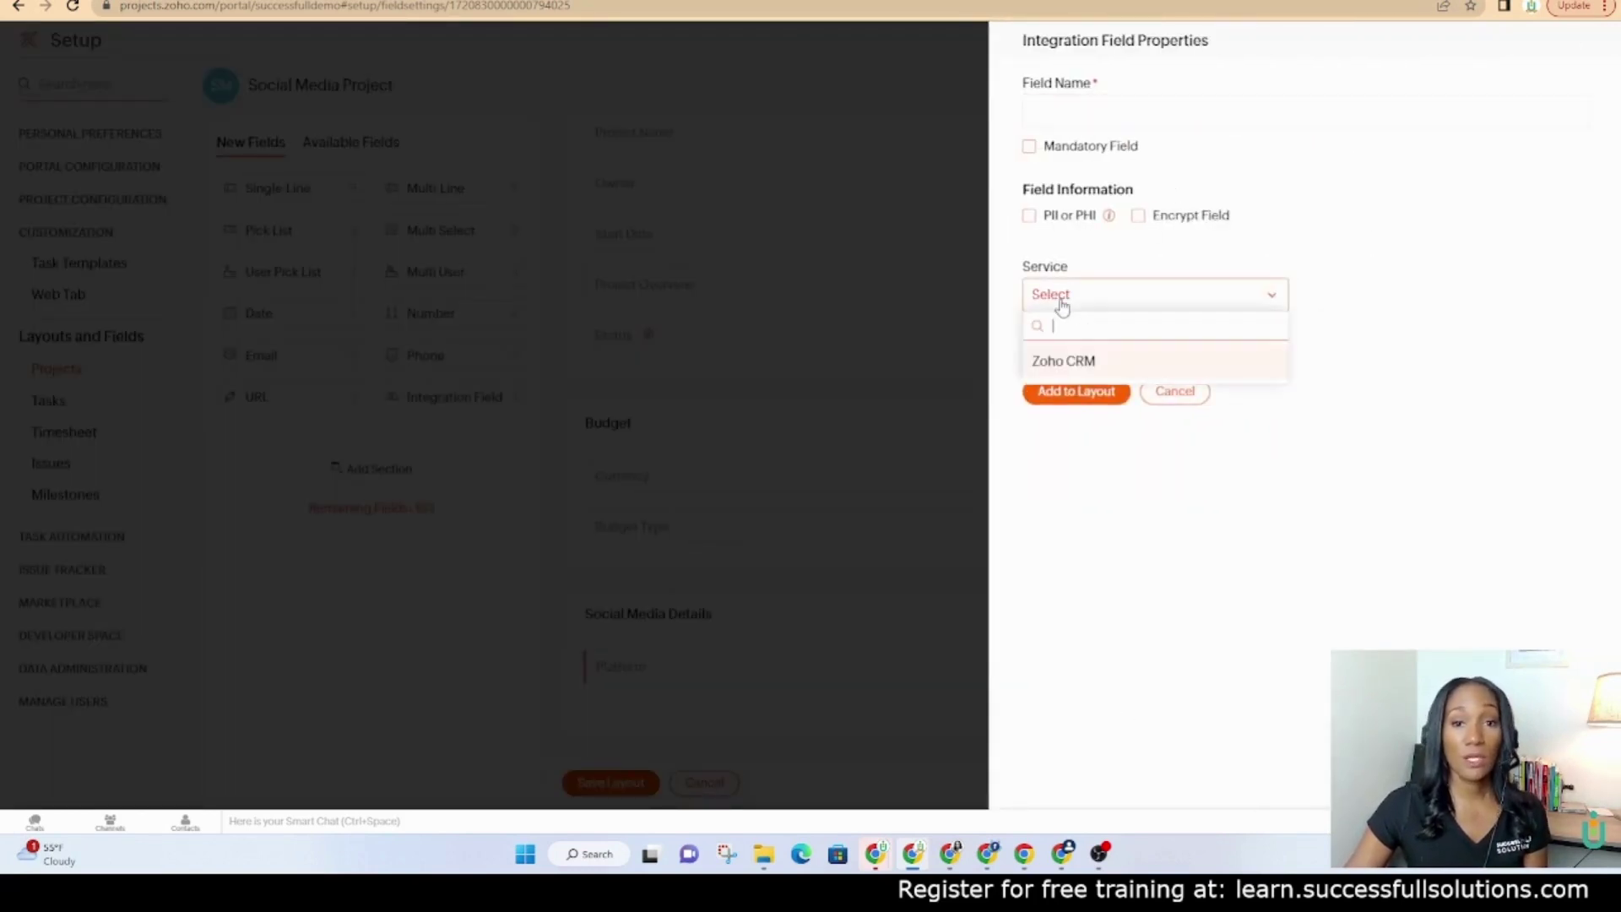
{"action": "left_click", "coordinate": [1062, 362]}
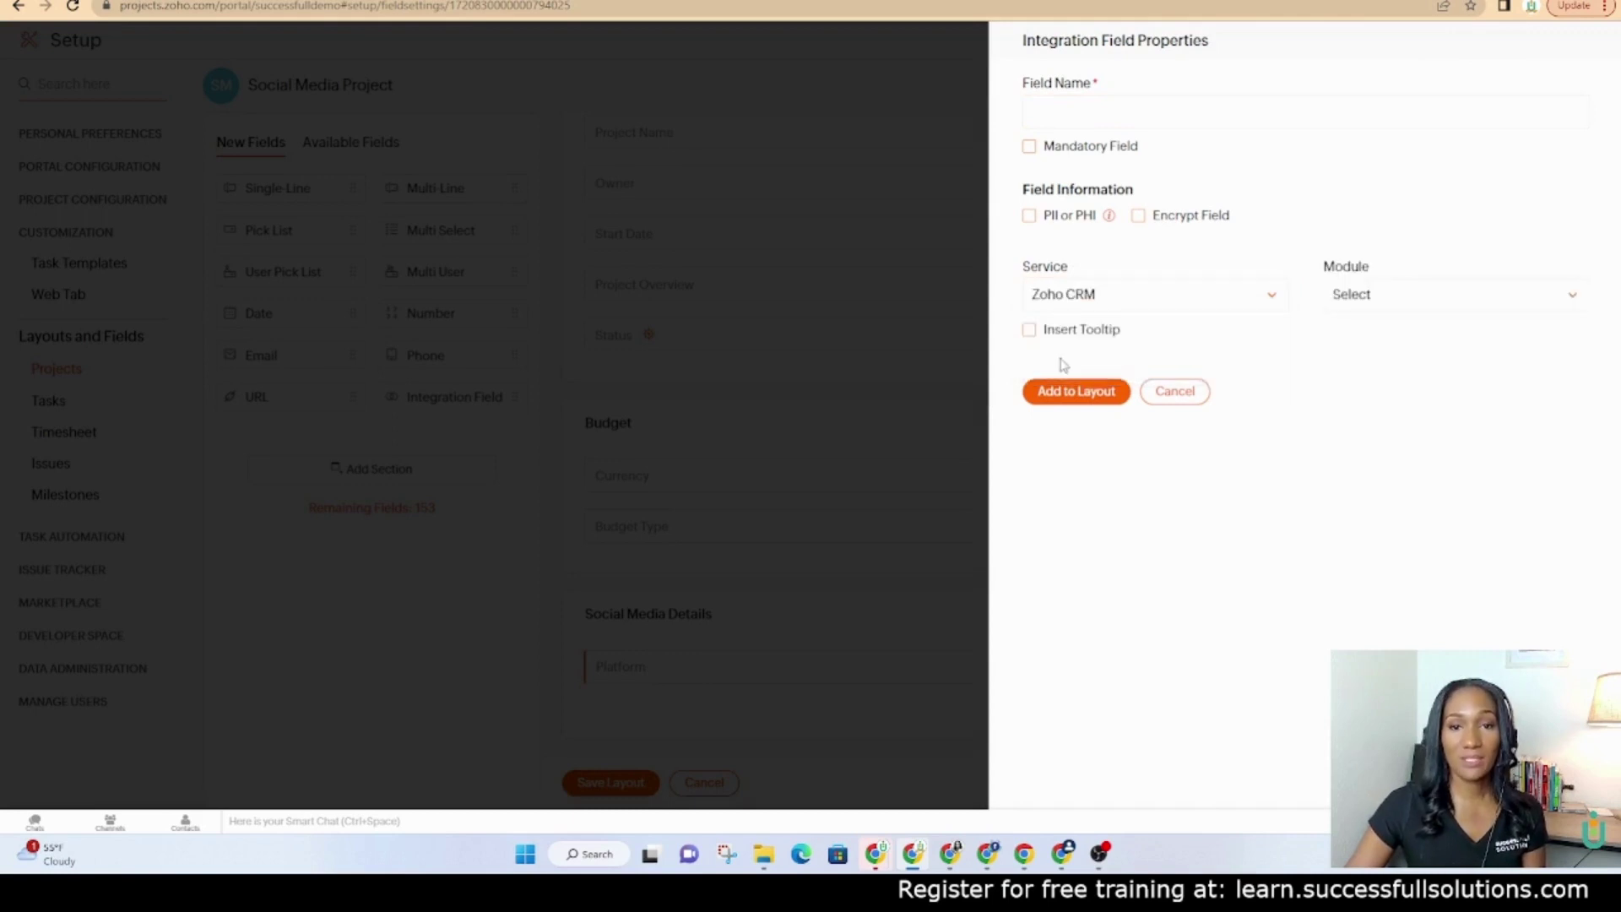
{"action": "left_click", "coordinate": [1117, 108]}
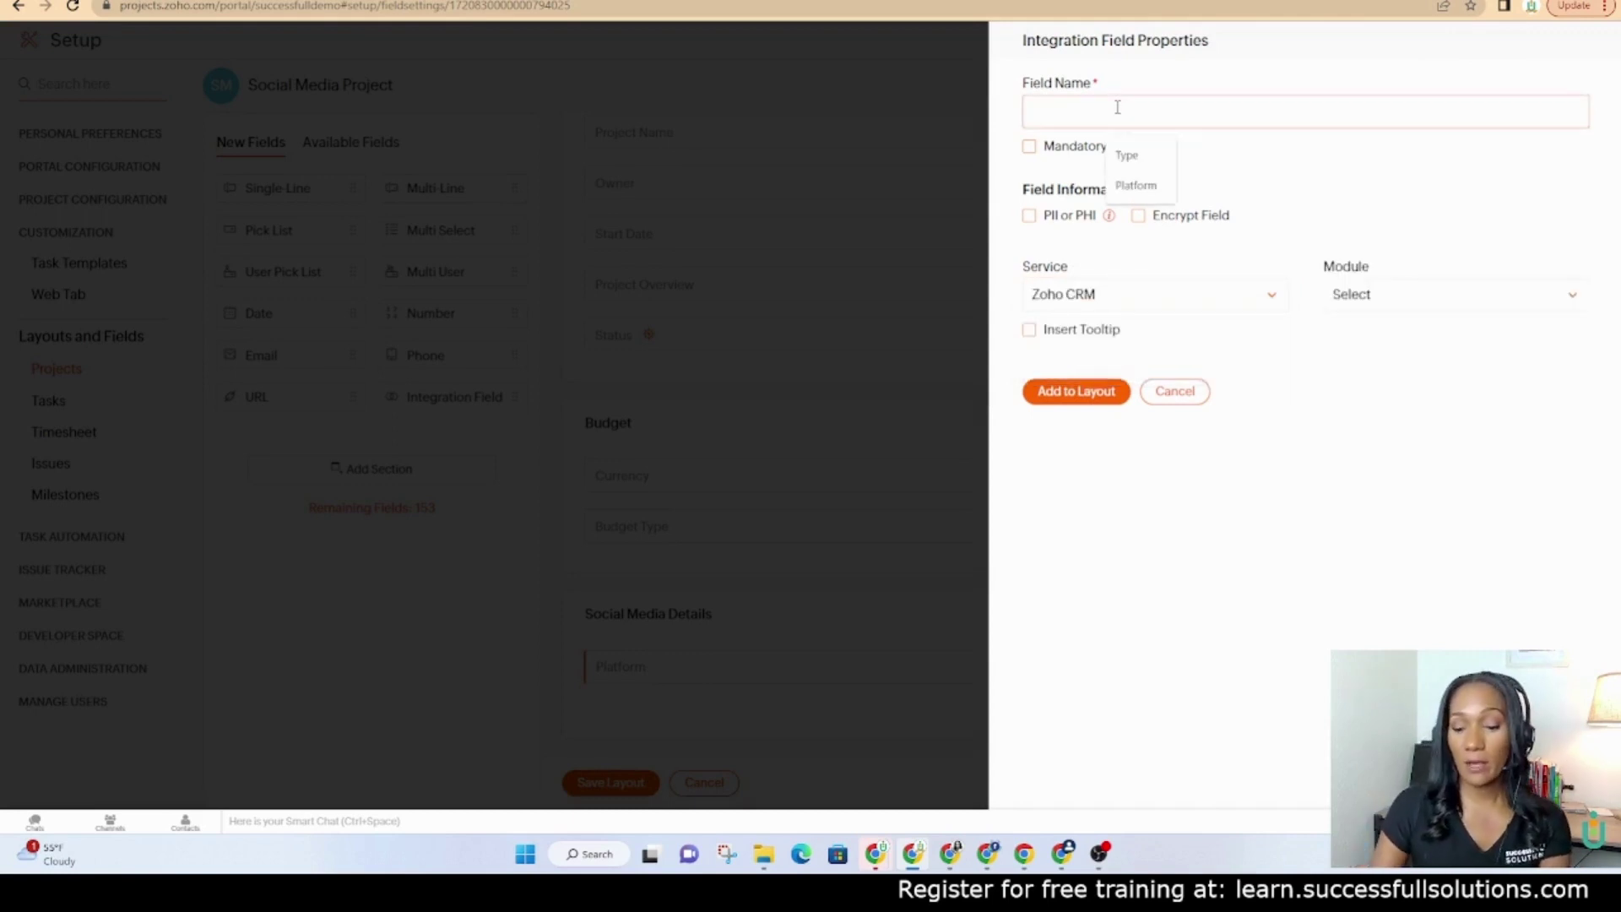
{"action": "type", "text": "Company"}
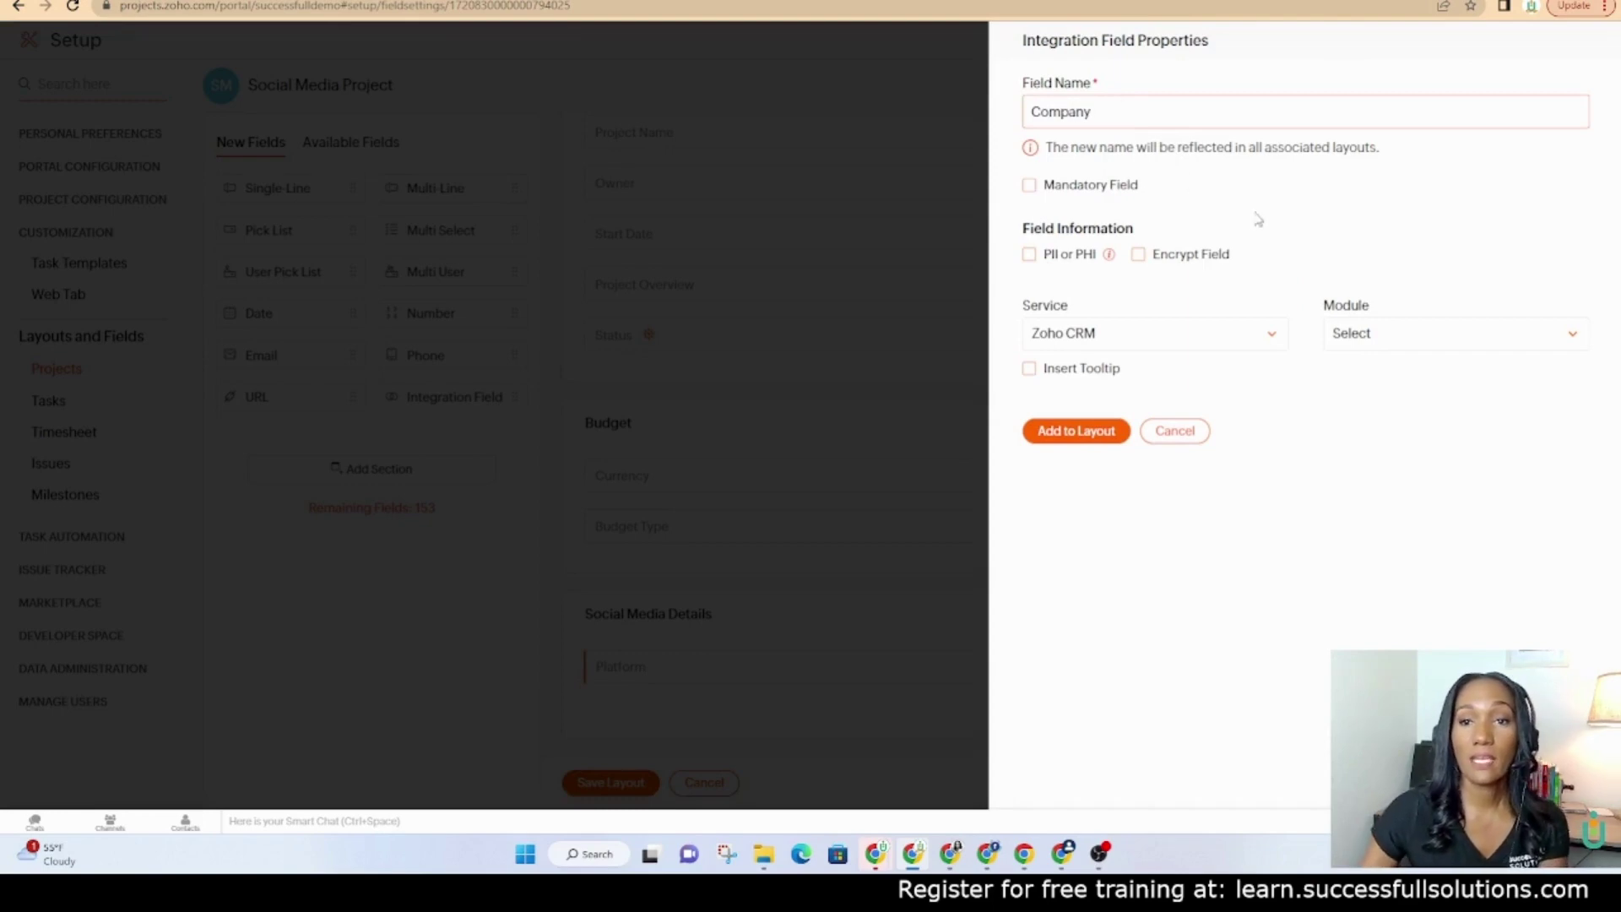
{"action": "left_click", "coordinate": [1258, 218]}
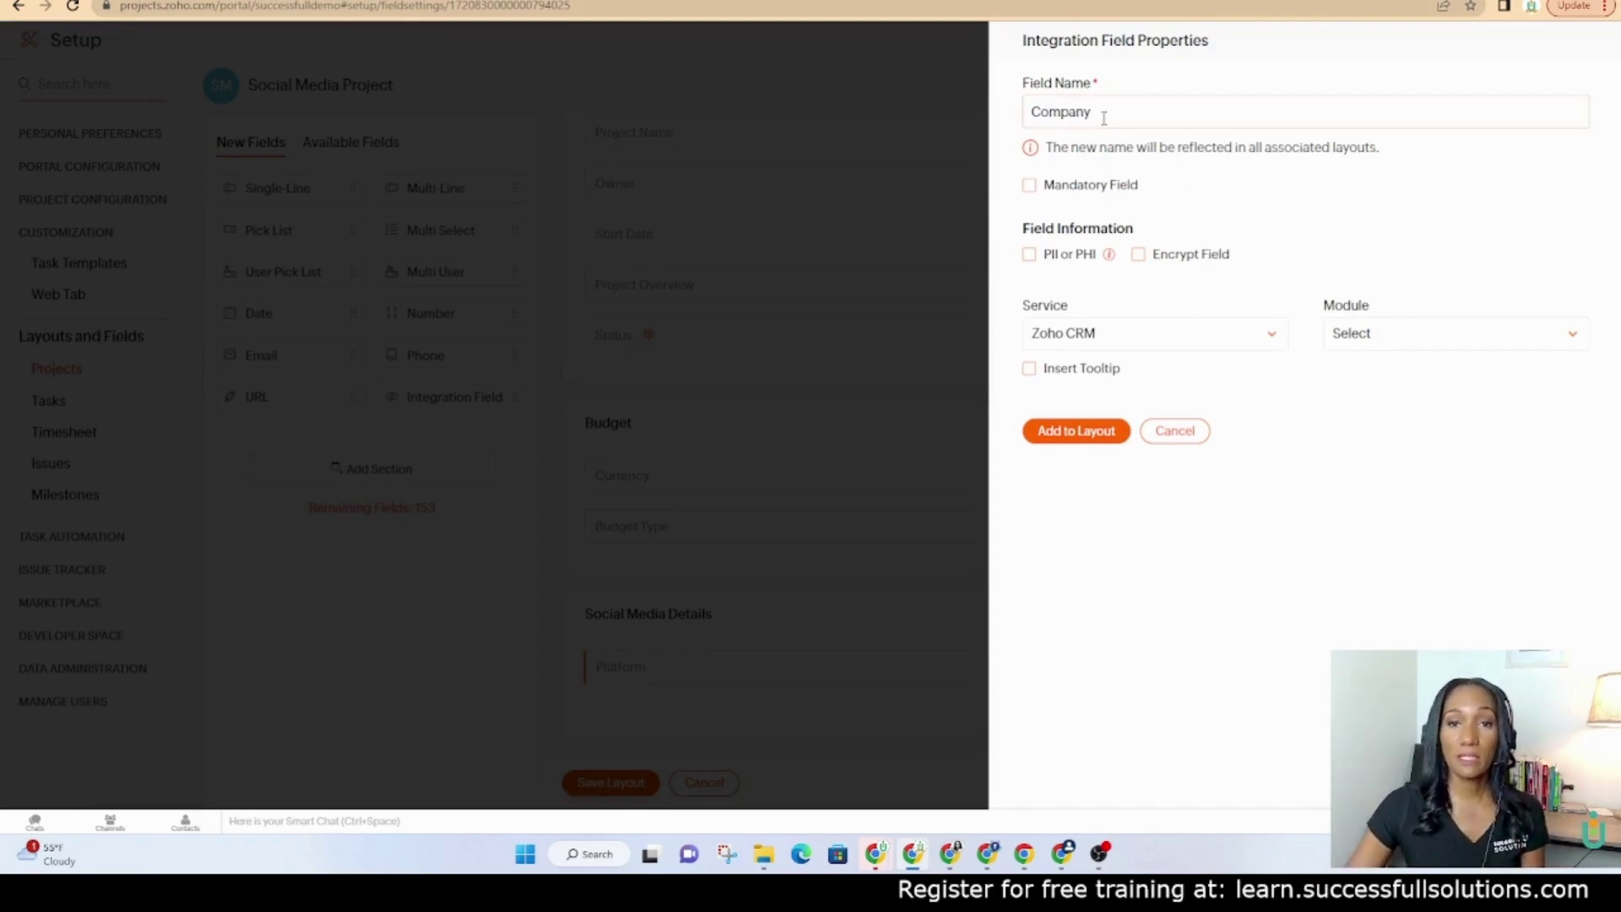
Step: Map Company to the Accounts module's Account Name, add it, and save the layout
{"action": "left_click", "coordinate": [1375, 331]}
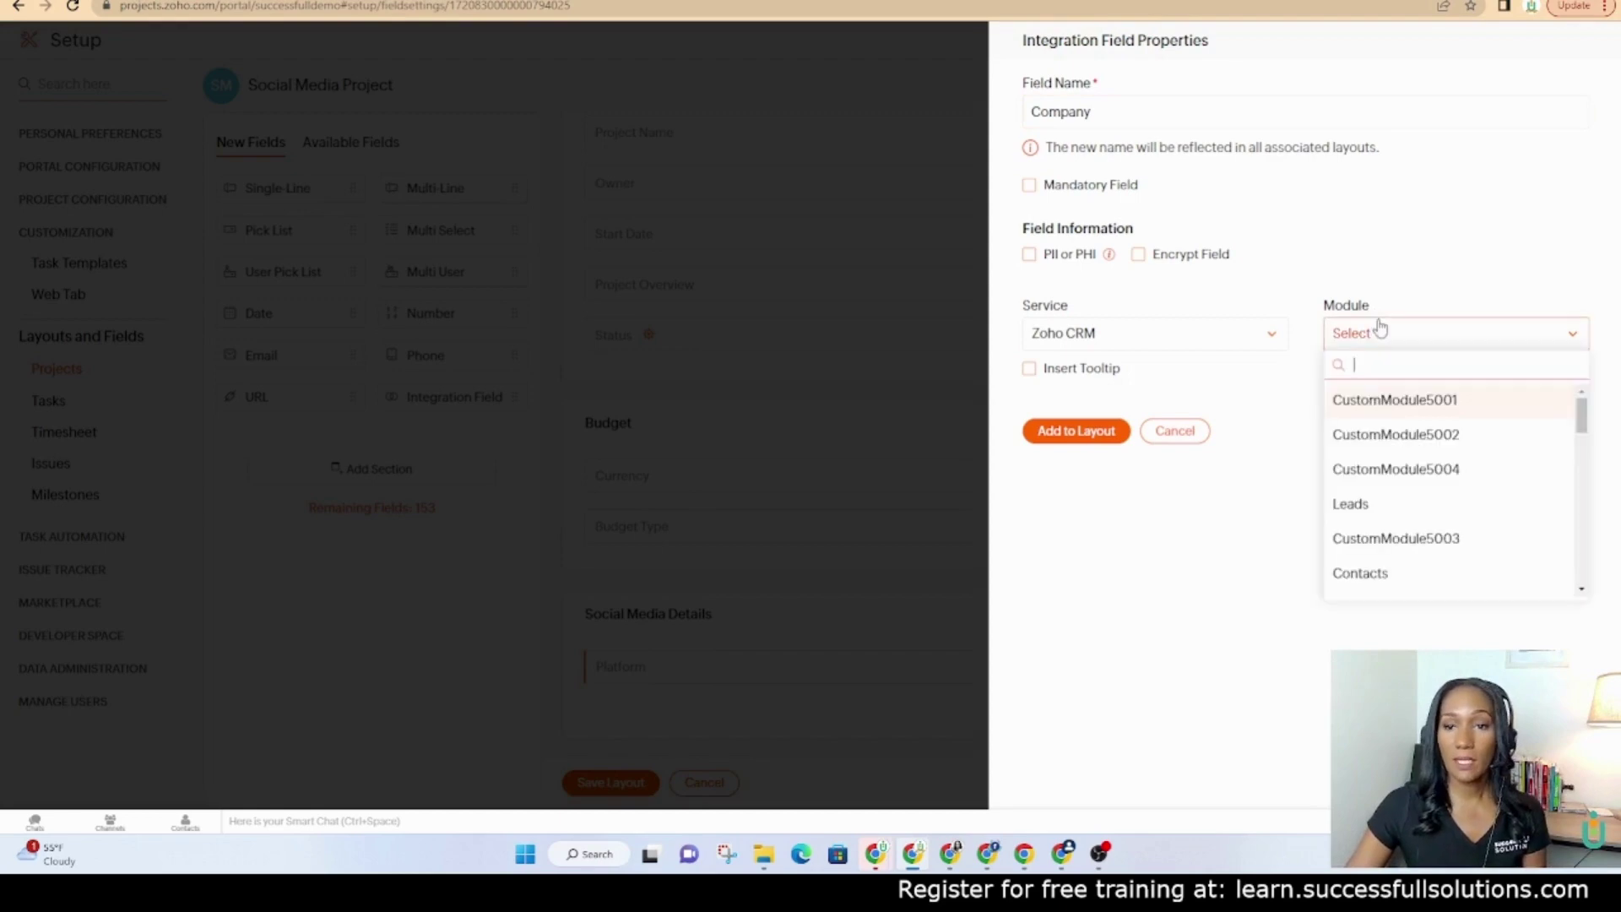
{"action": "scroll", "coordinate": [1418, 519], "scroll_direction": "down", "scroll_amount": 1}
{"action": "left_click", "coordinate": [1376, 527]}
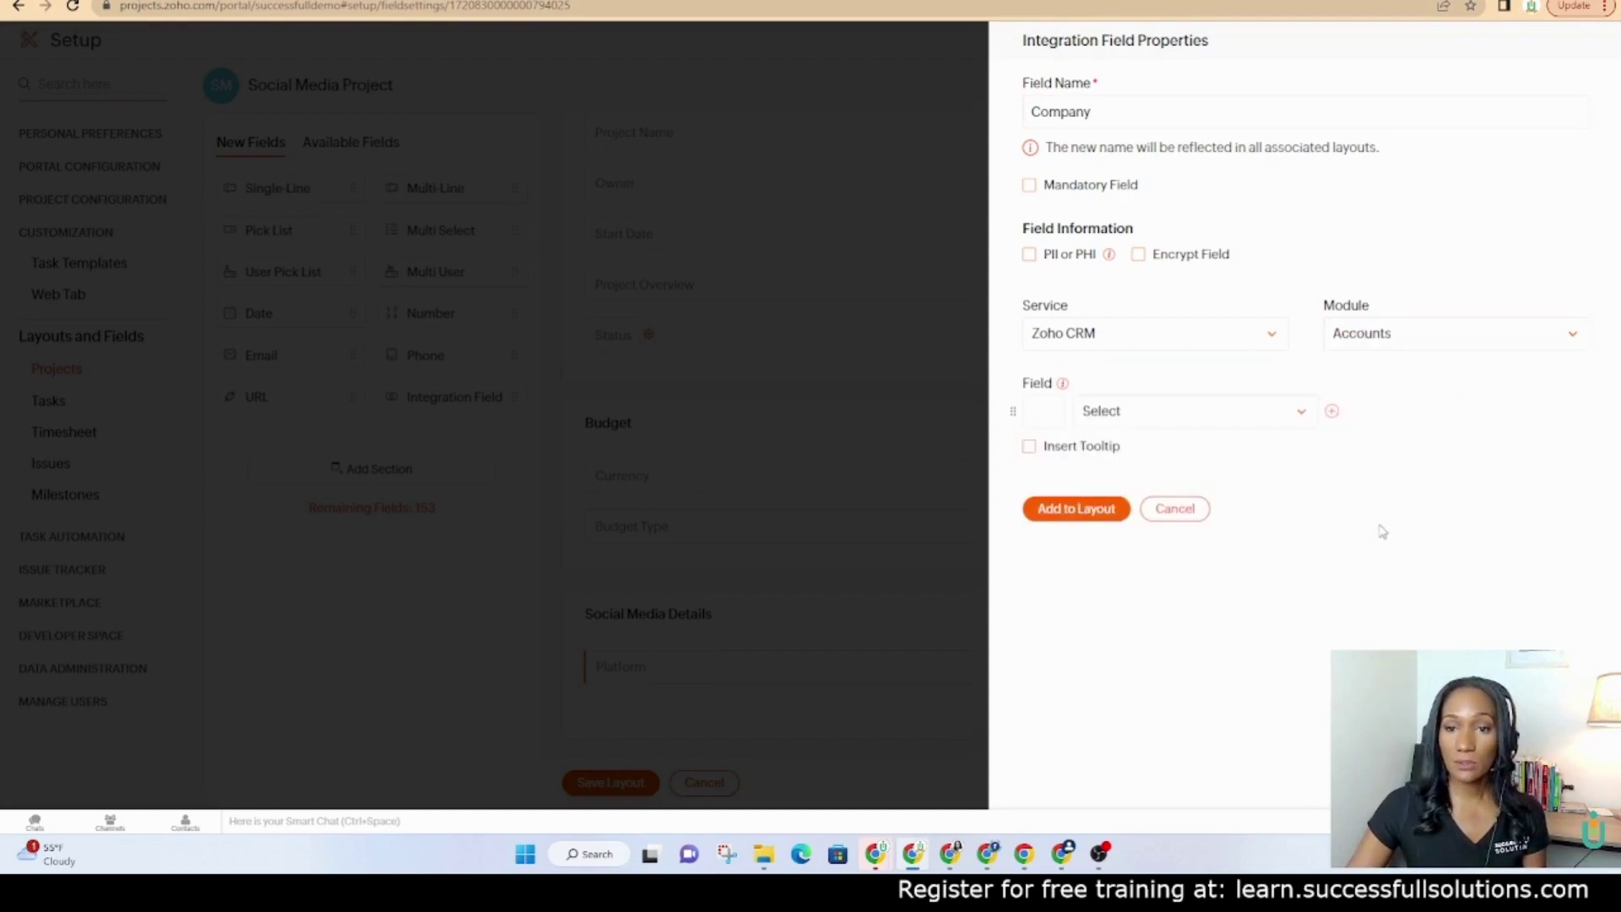
{"action": "left_click", "coordinate": [1170, 423]}
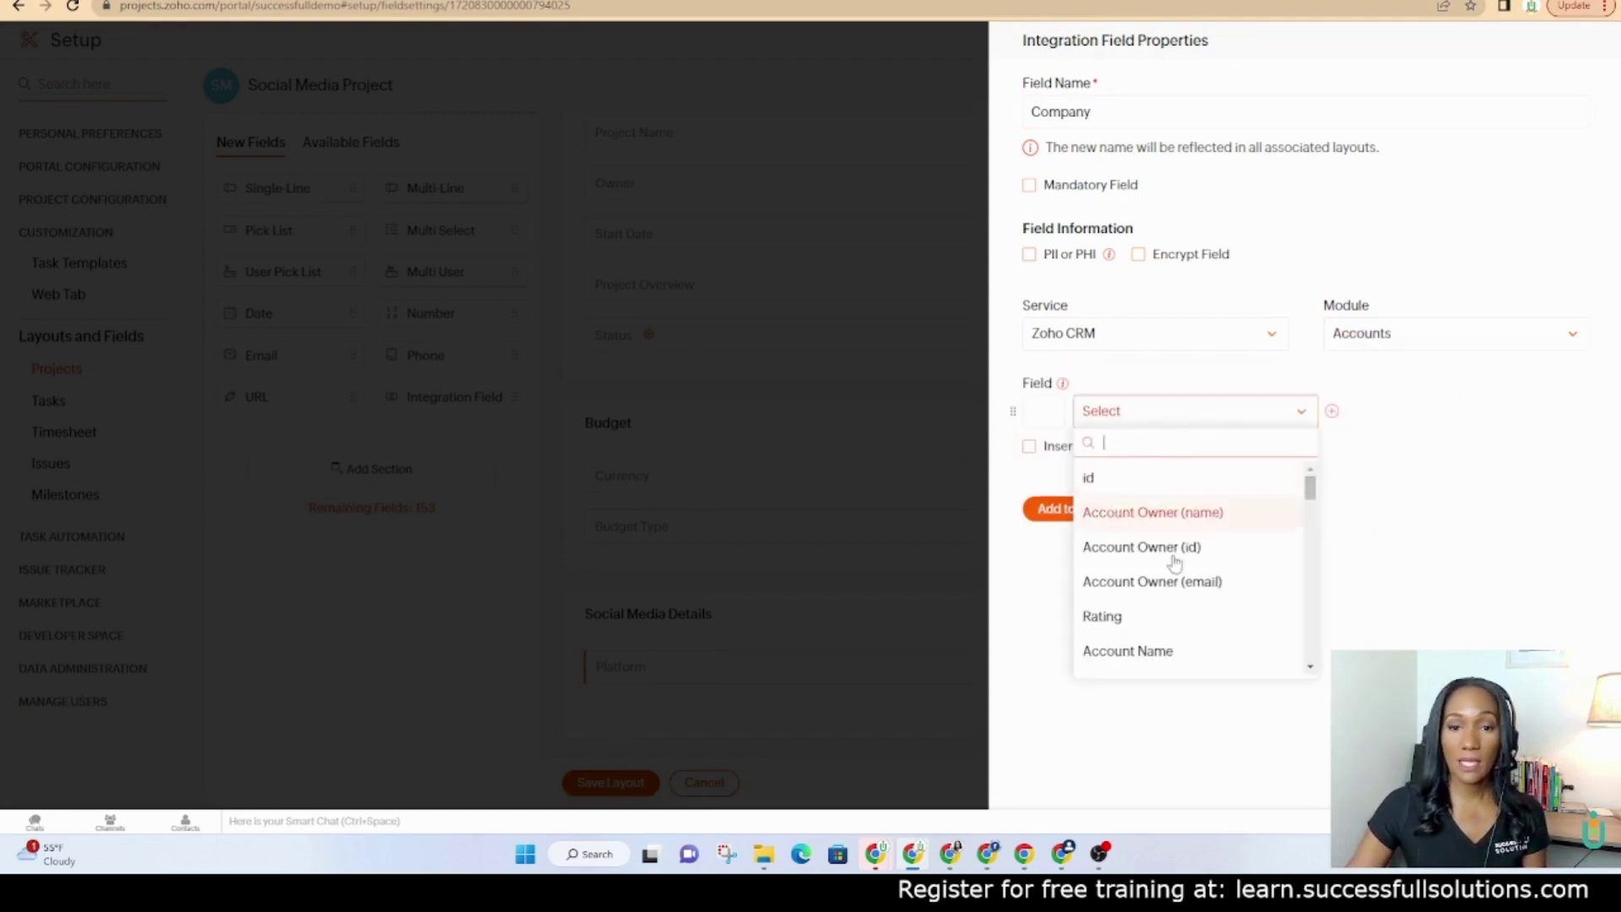
{"action": "left_click", "coordinate": [1166, 655]}
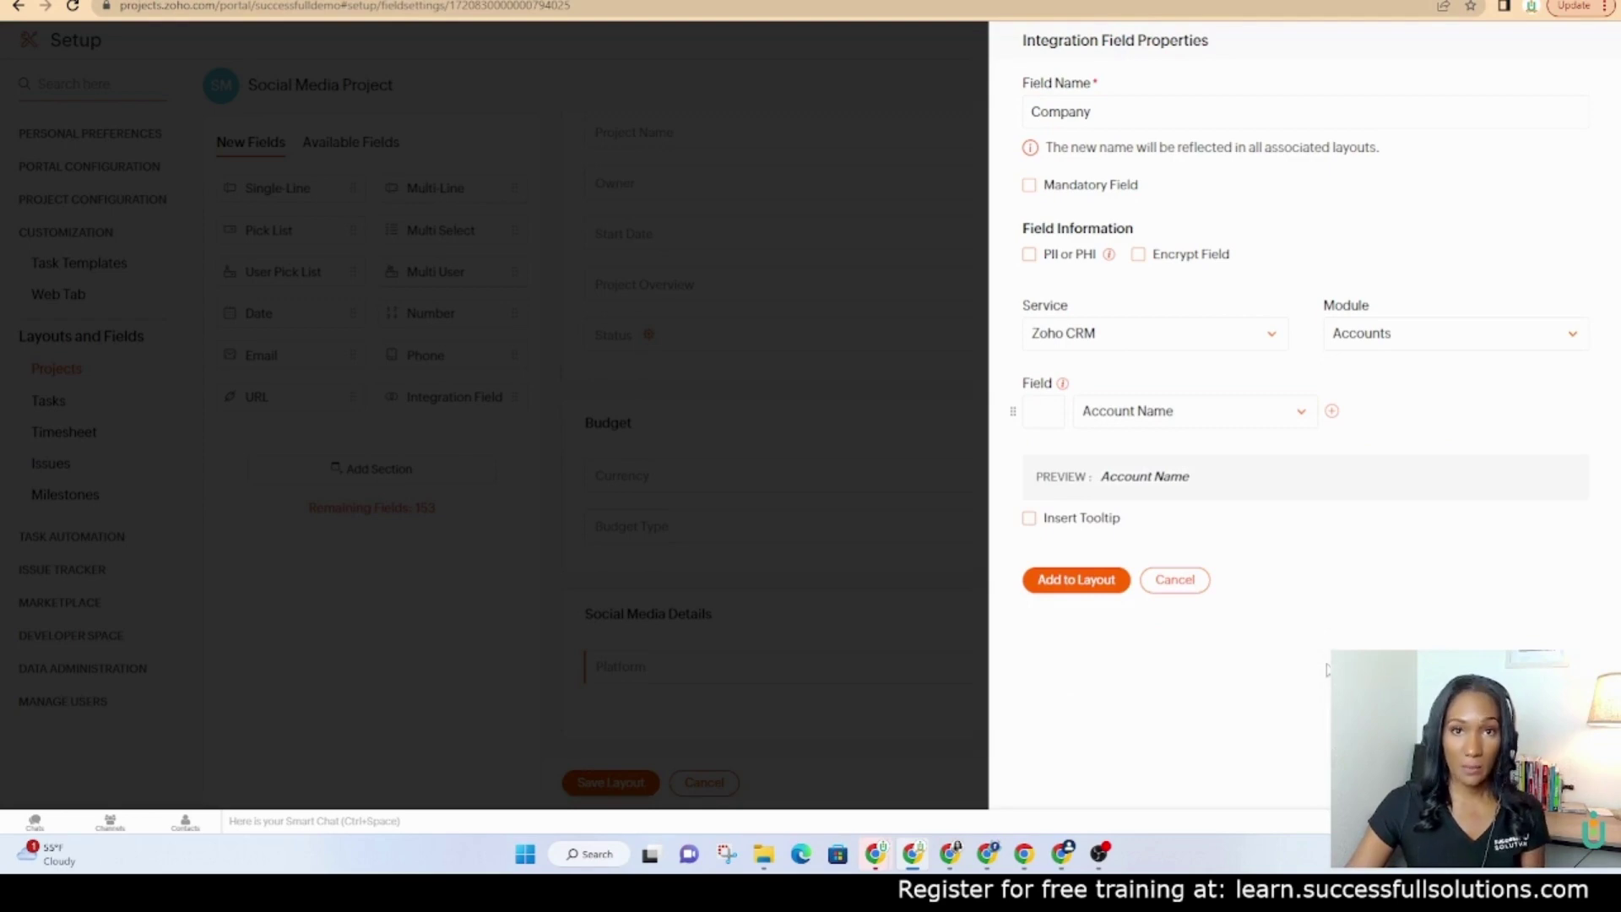
{"action": "left_click", "coordinate": [1065, 581]}
{"action": "left_click", "coordinate": [613, 781]}
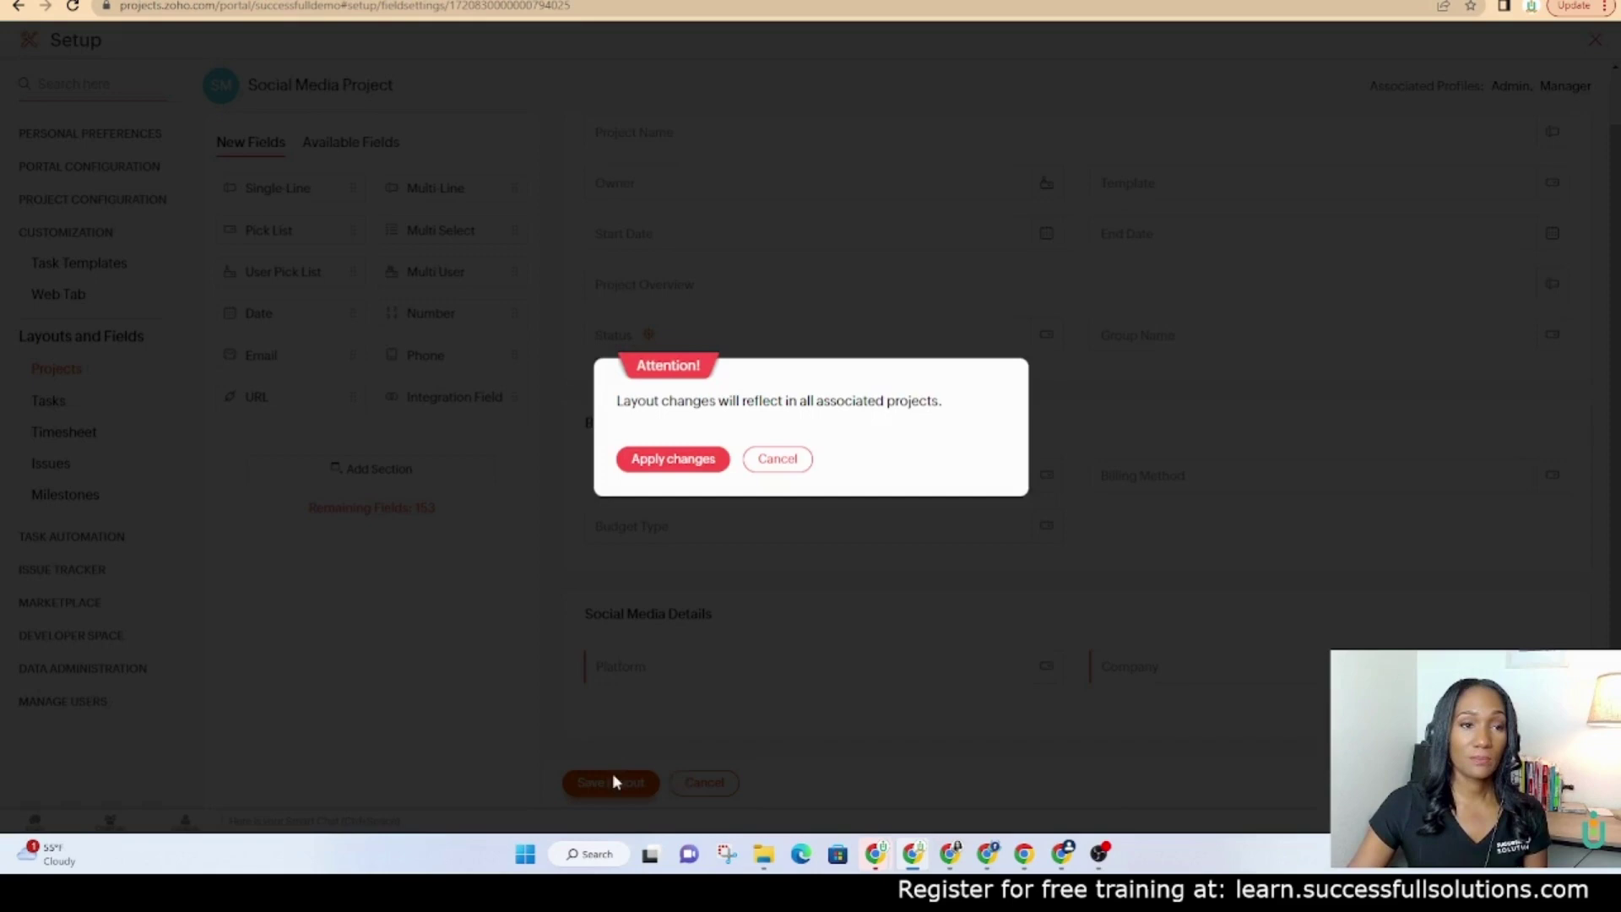
Step: Apply the layout changes and view the project fields list showing Platform and Company
{"action": "left_click", "coordinate": [672, 464]}
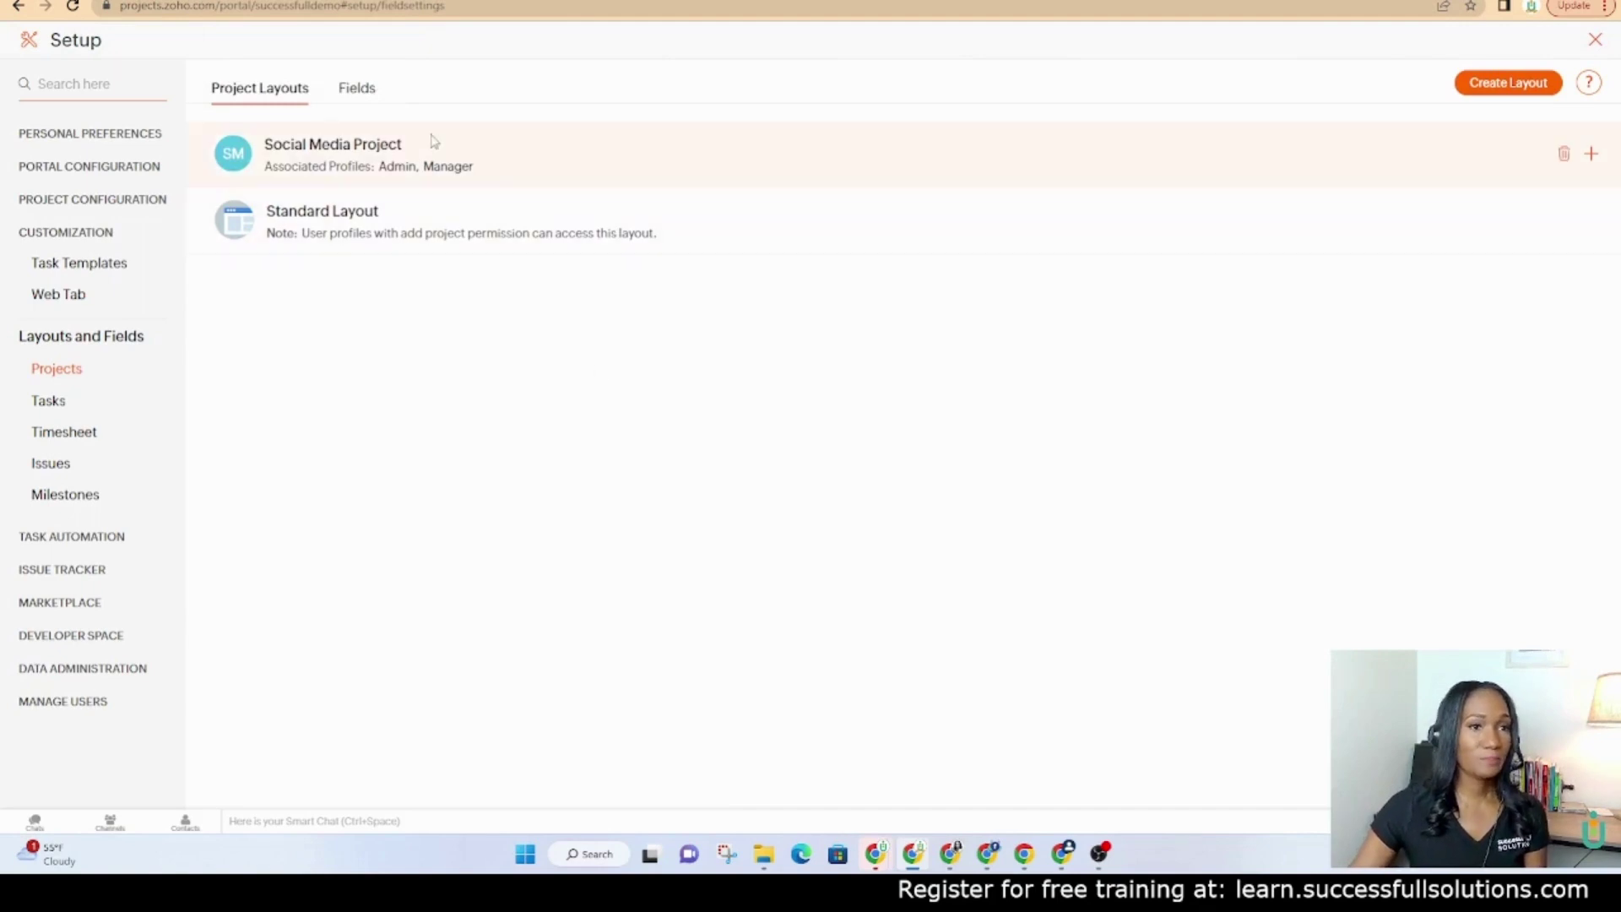
{"action": "left_click", "coordinate": [362, 90]}
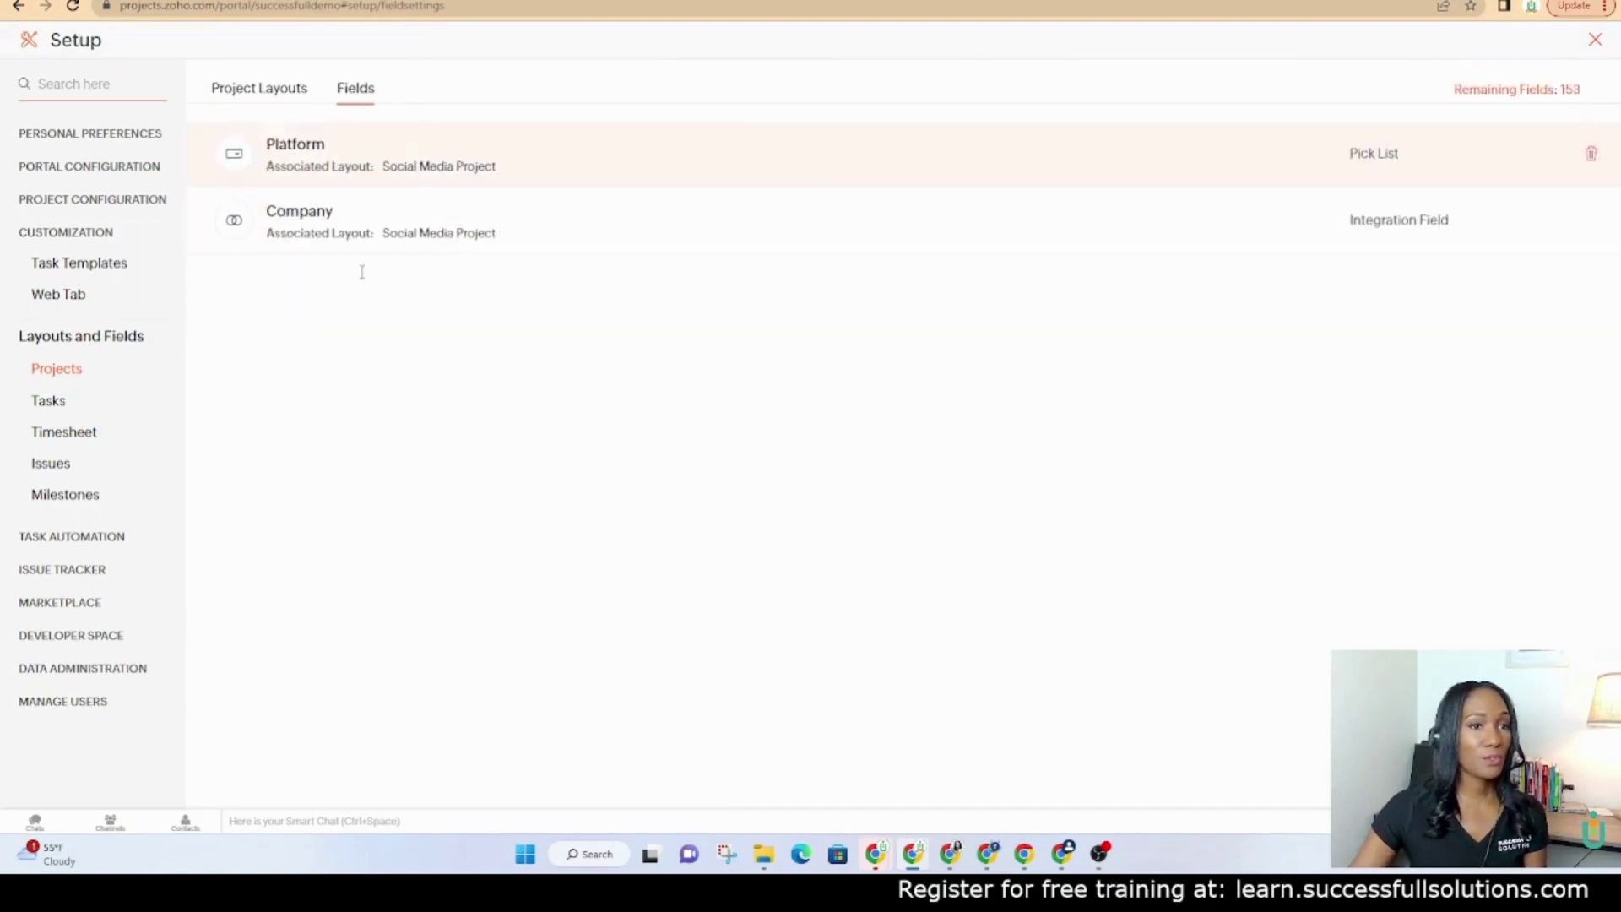
Step: Check the remaining field limits, then open the tasks' Social Media Layout for editing
{"action": "left_click", "coordinate": [1559, 94]}
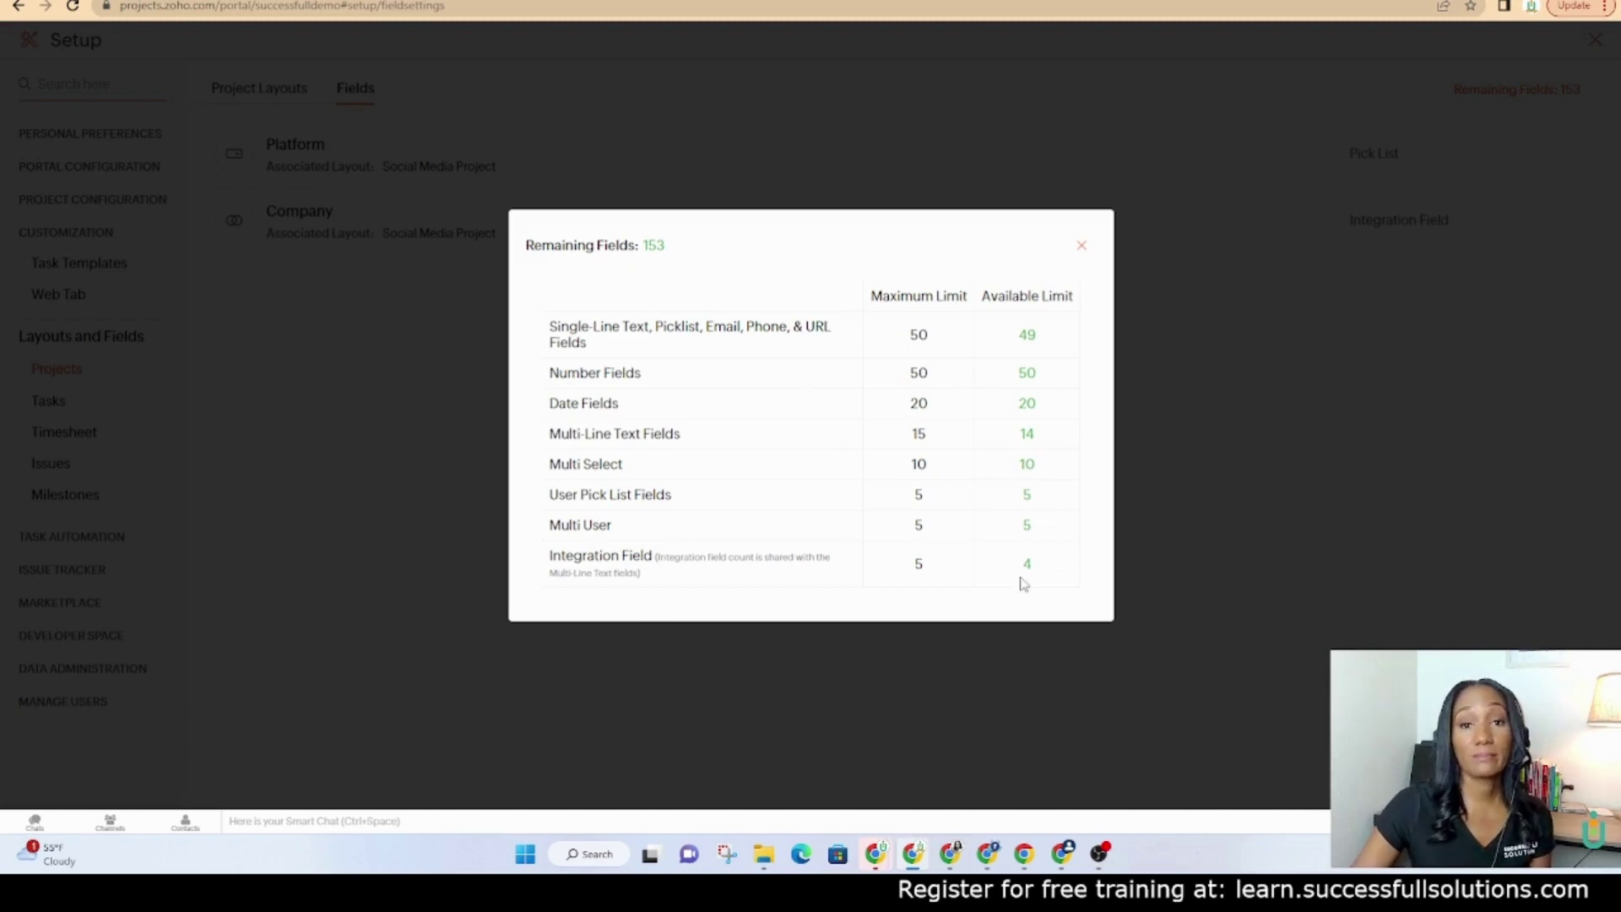
{"action": "left_click", "coordinate": [1081, 246]}
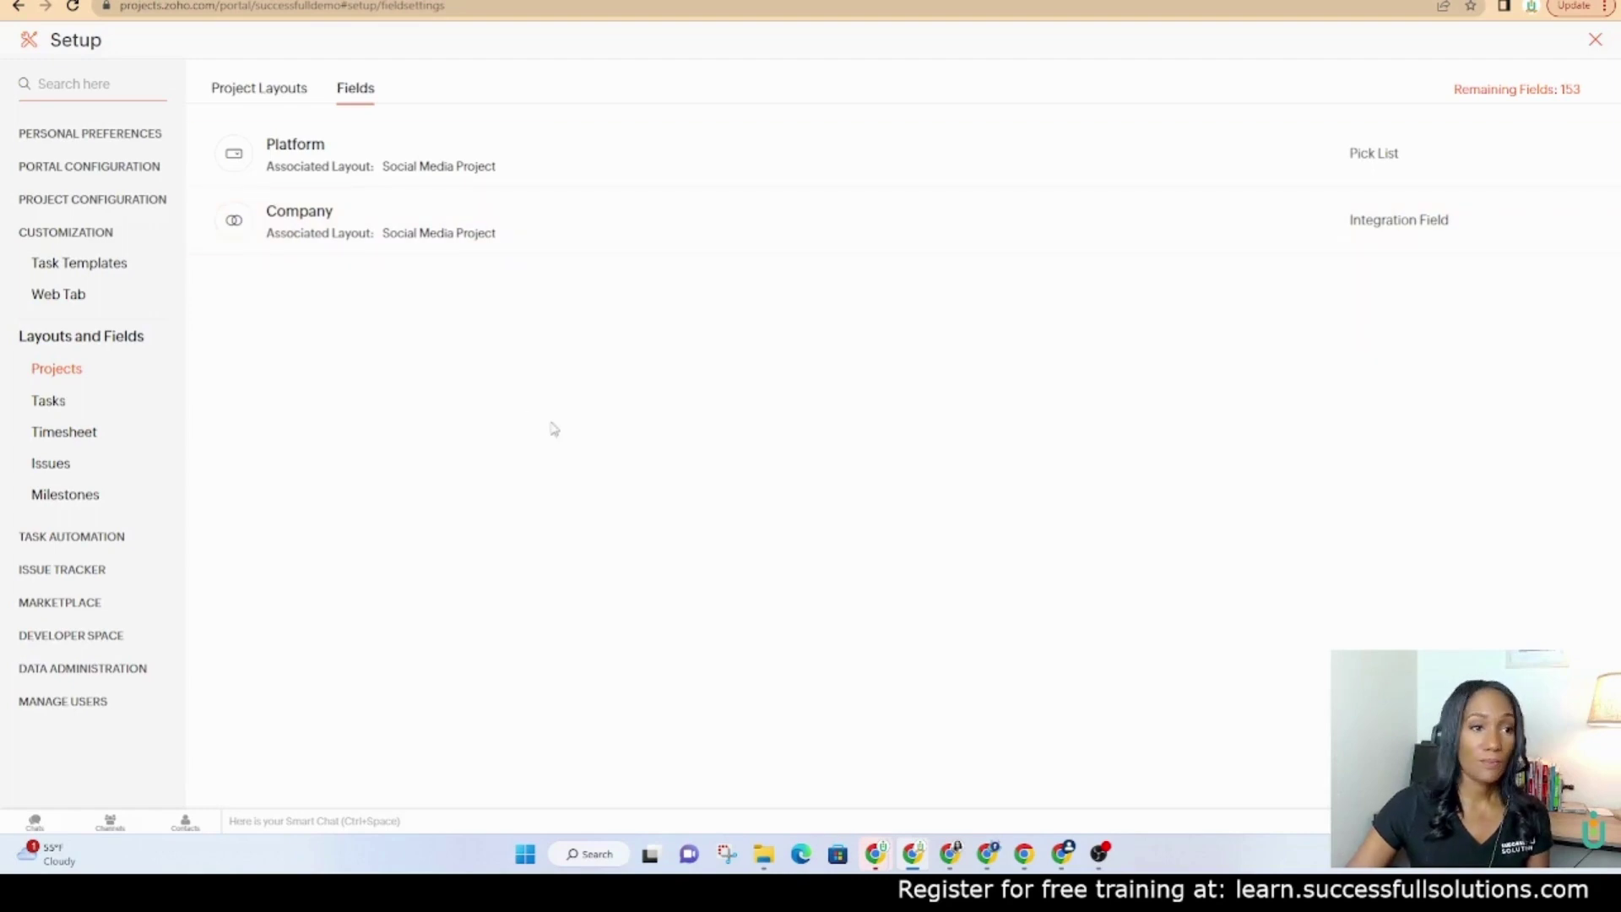
{"action": "left_click", "coordinate": [51, 403]}
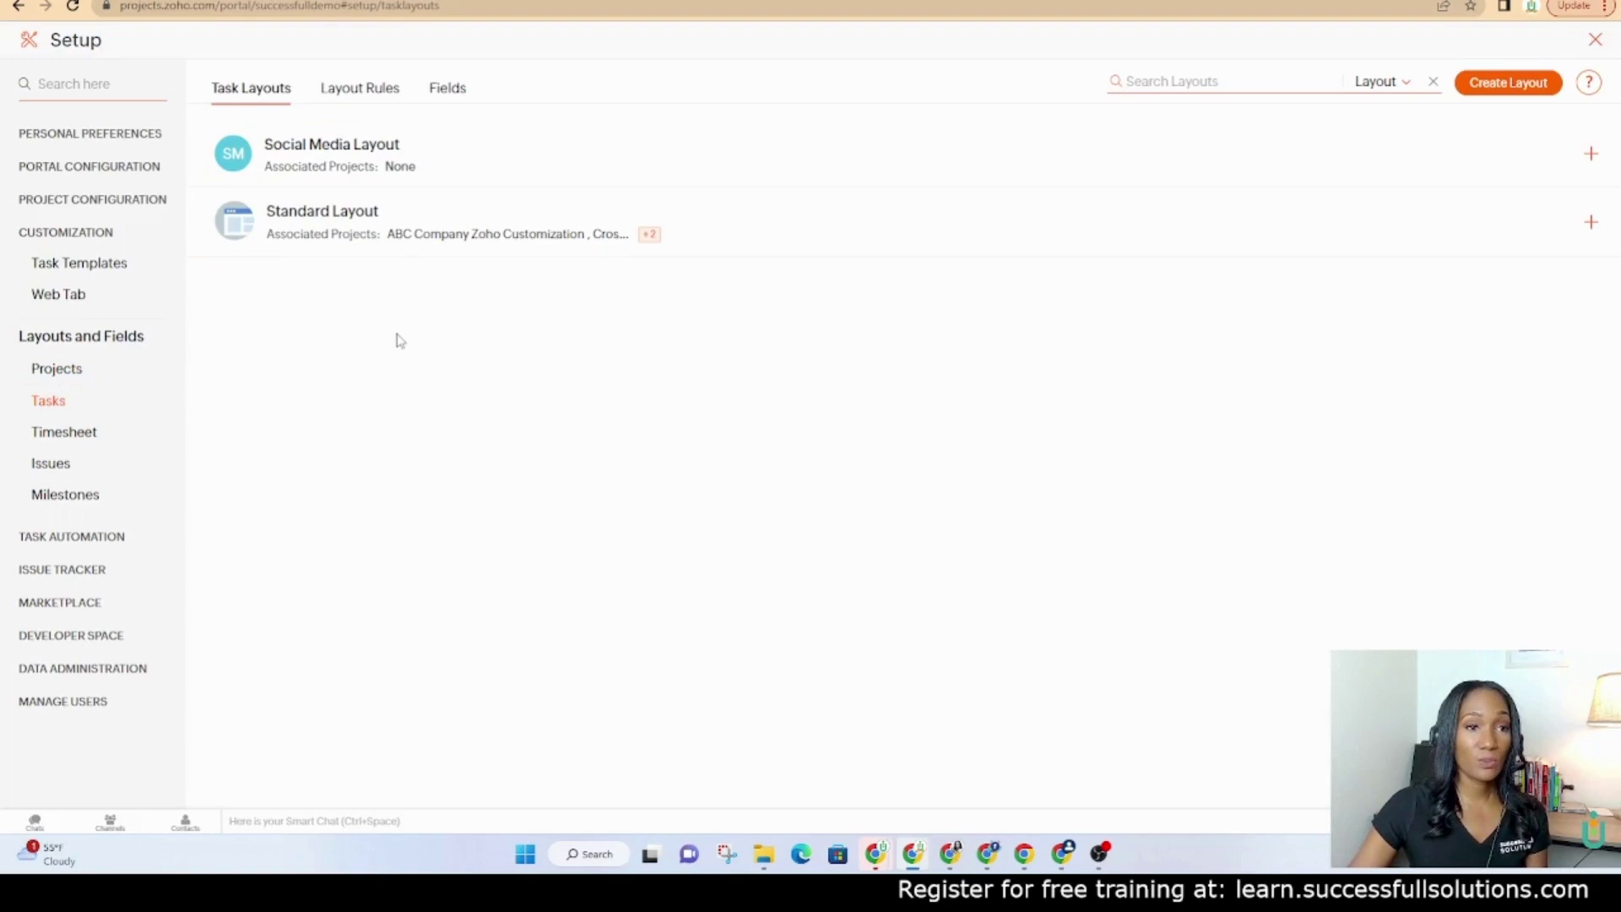
{"action": "left_click", "coordinate": [321, 162]}
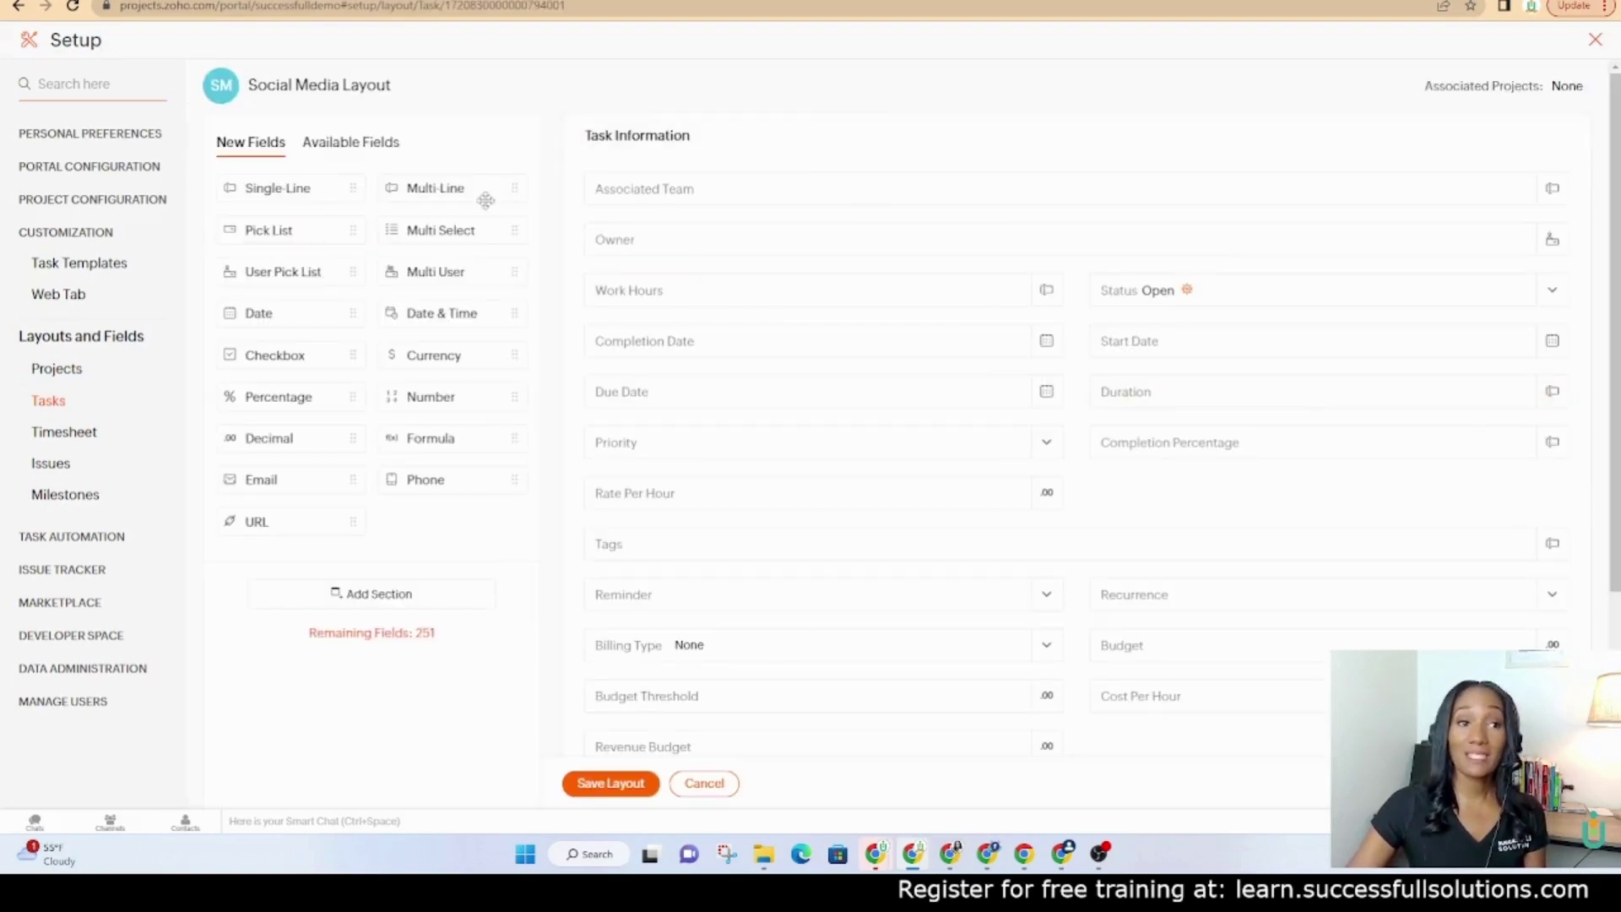
Step: Review the SM Post Info section and save the Social Media task layout
{"action": "scroll", "coordinate": [1228, 460], "scroll_direction": "down", "scroll_amount": 3}
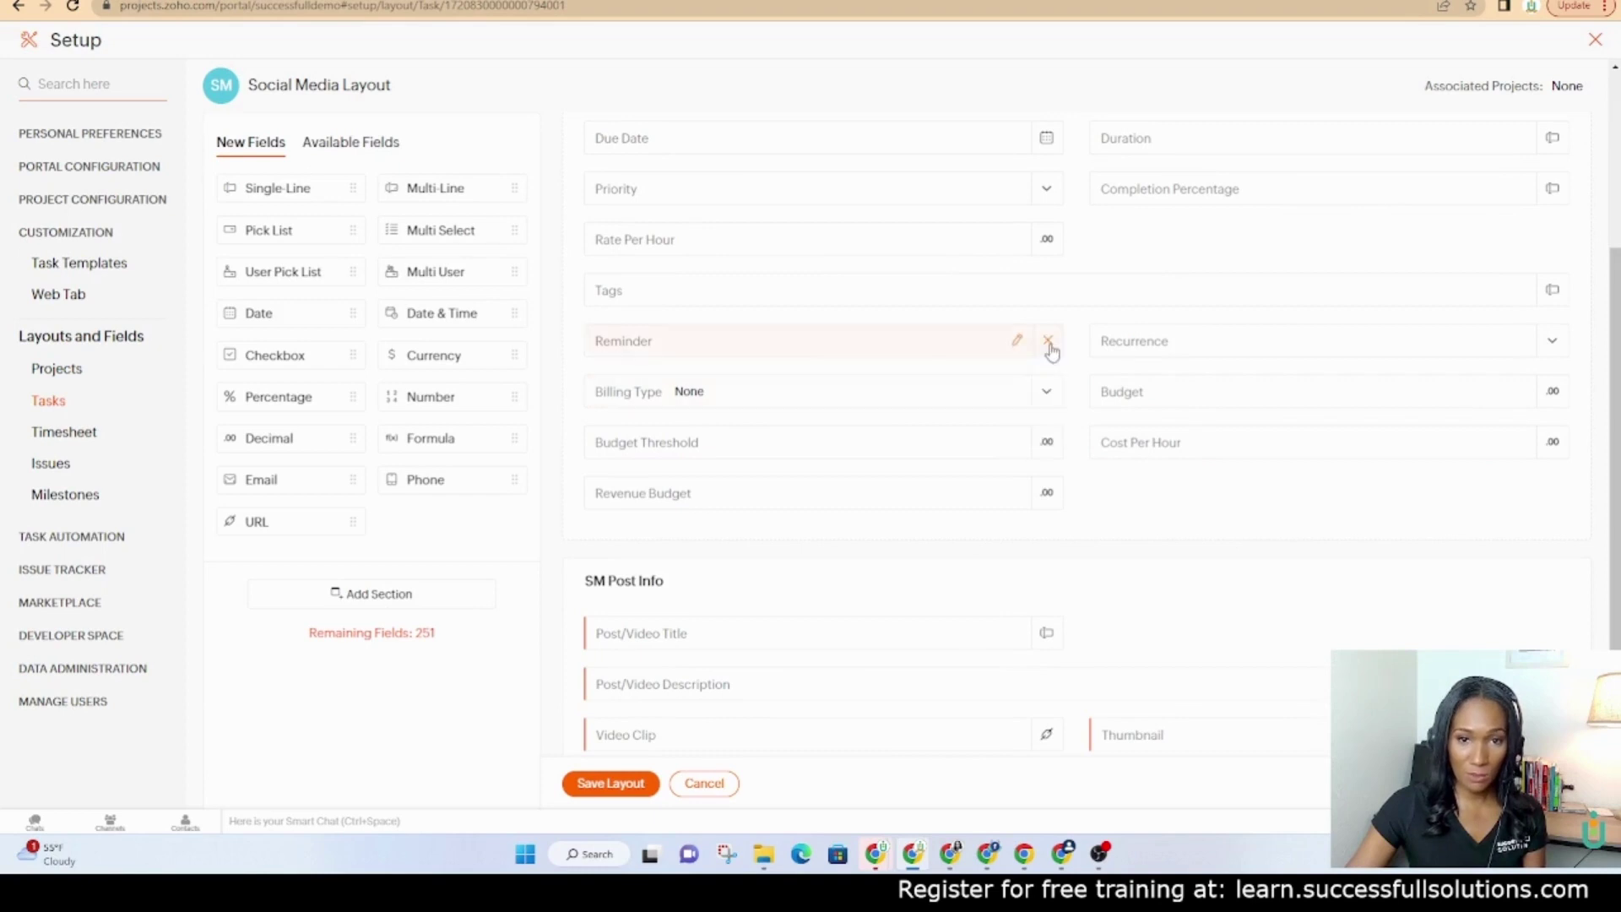
{"action": "scroll", "coordinate": [1283, 325], "scroll_direction": "up", "scroll_amount": 3}
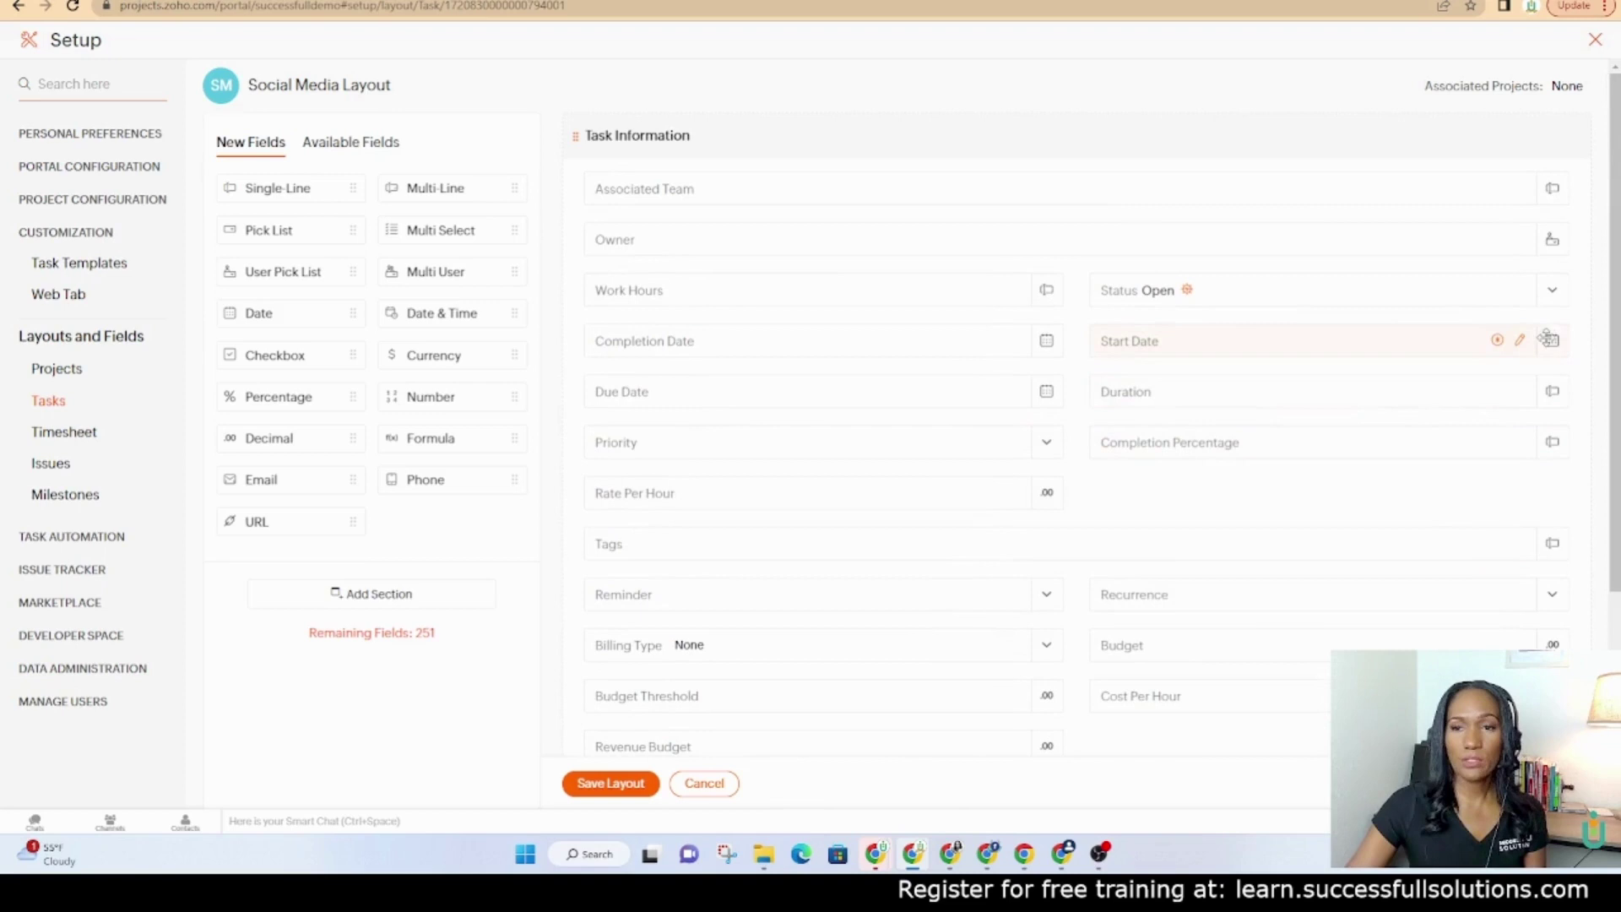
{"action": "scroll", "coordinate": [1070, 525], "scroll_direction": "down", "scroll_amount": 3}
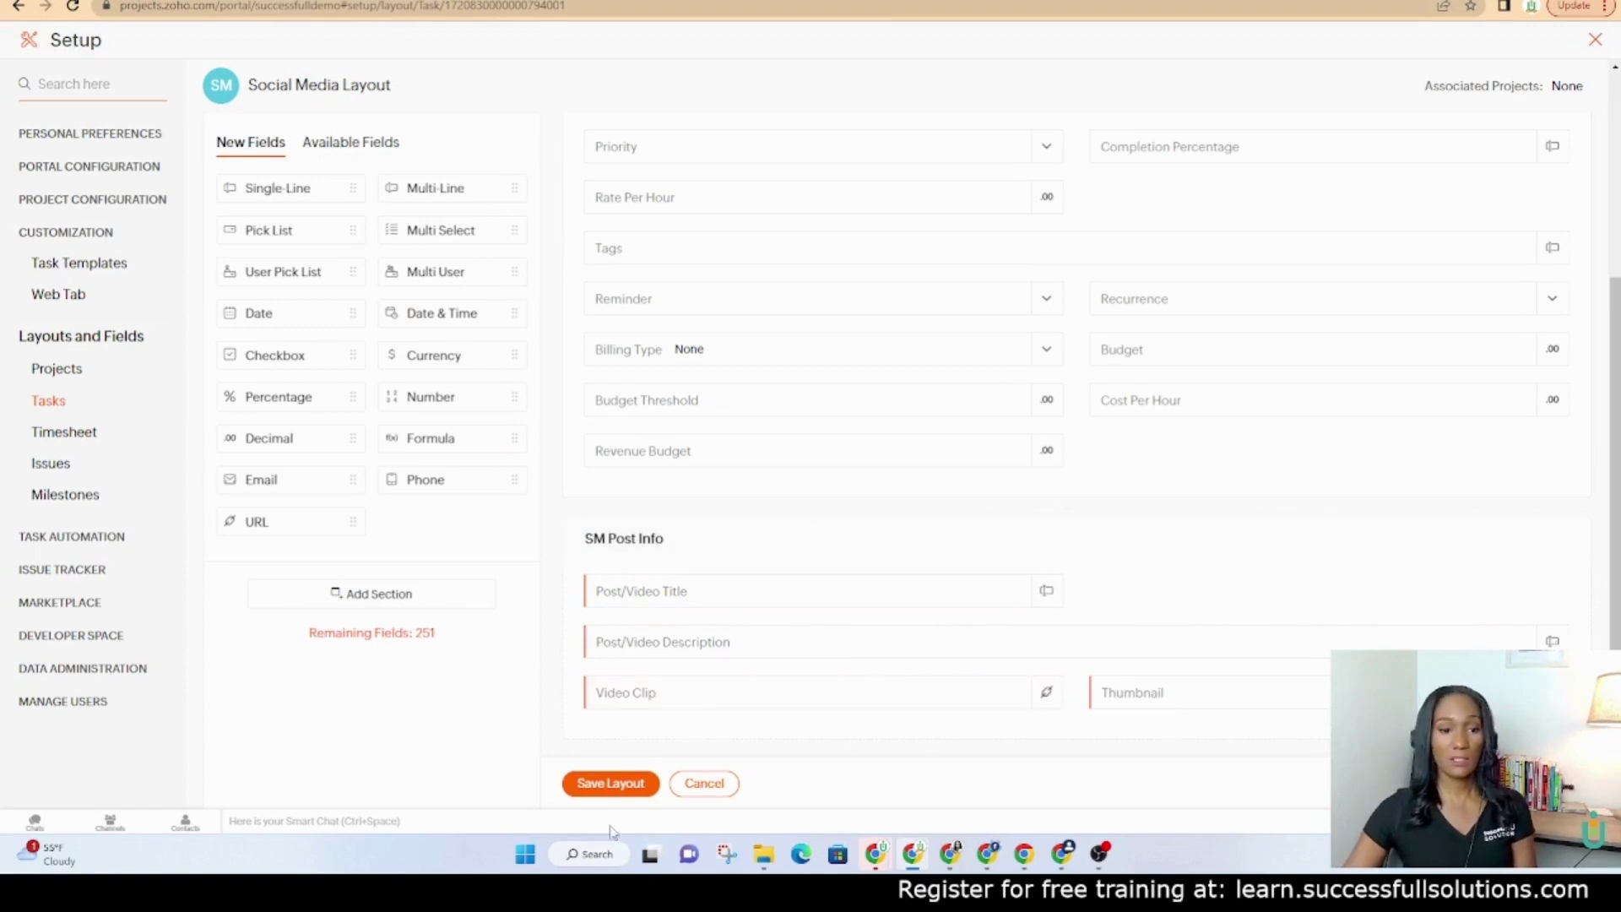
{"action": "left_click", "coordinate": [605, 783]}
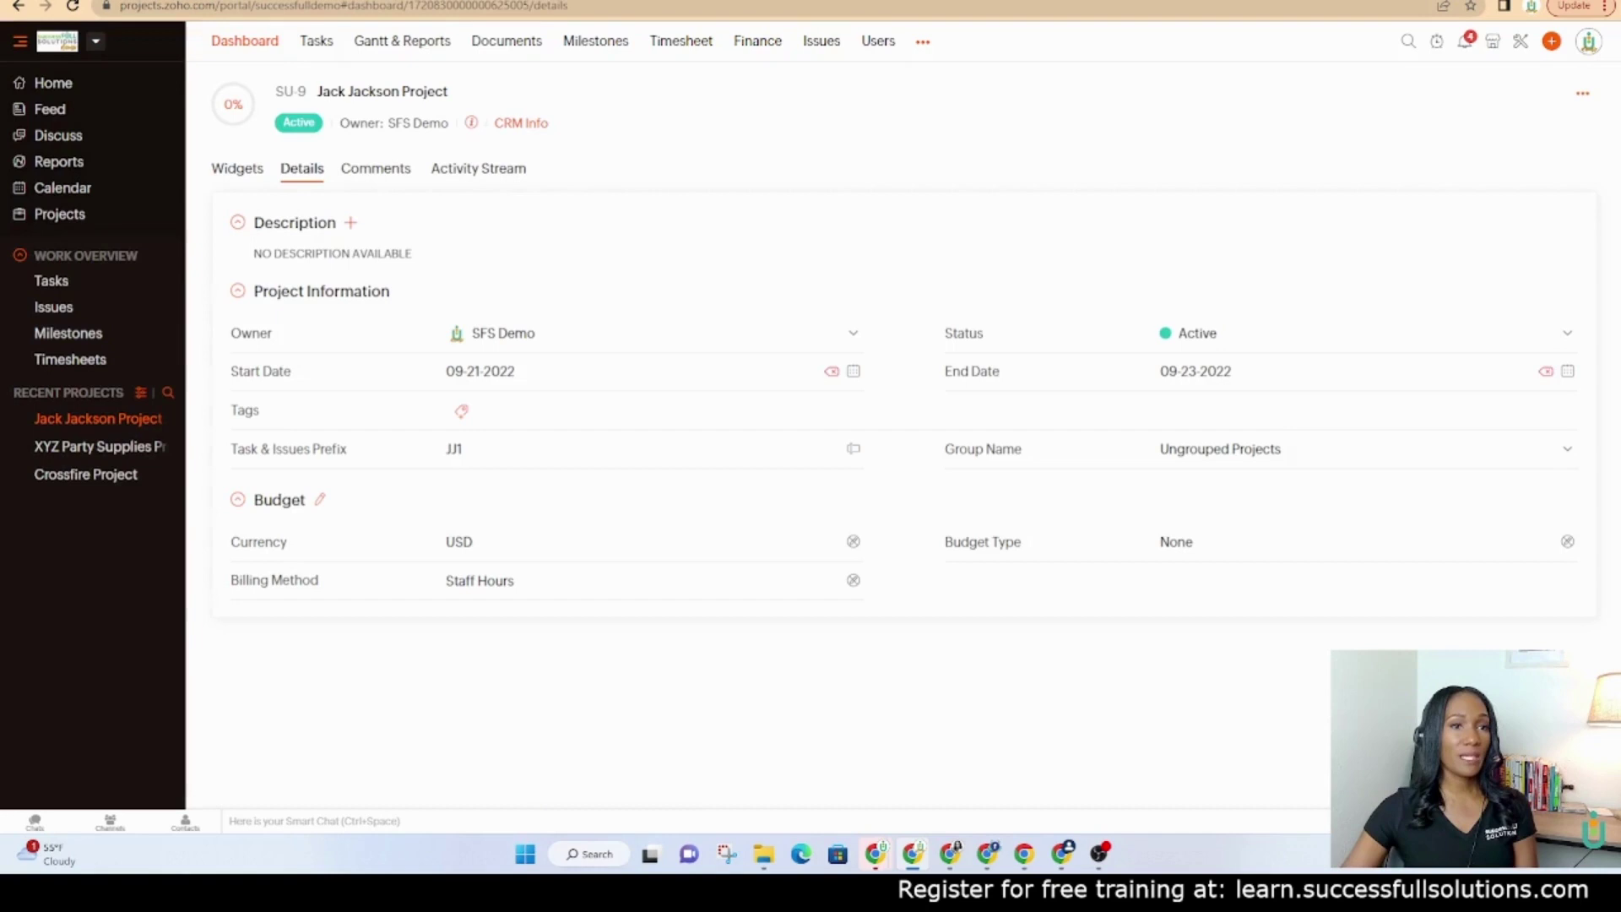
{"action": "left_click", "coordinate": [59, 214]}
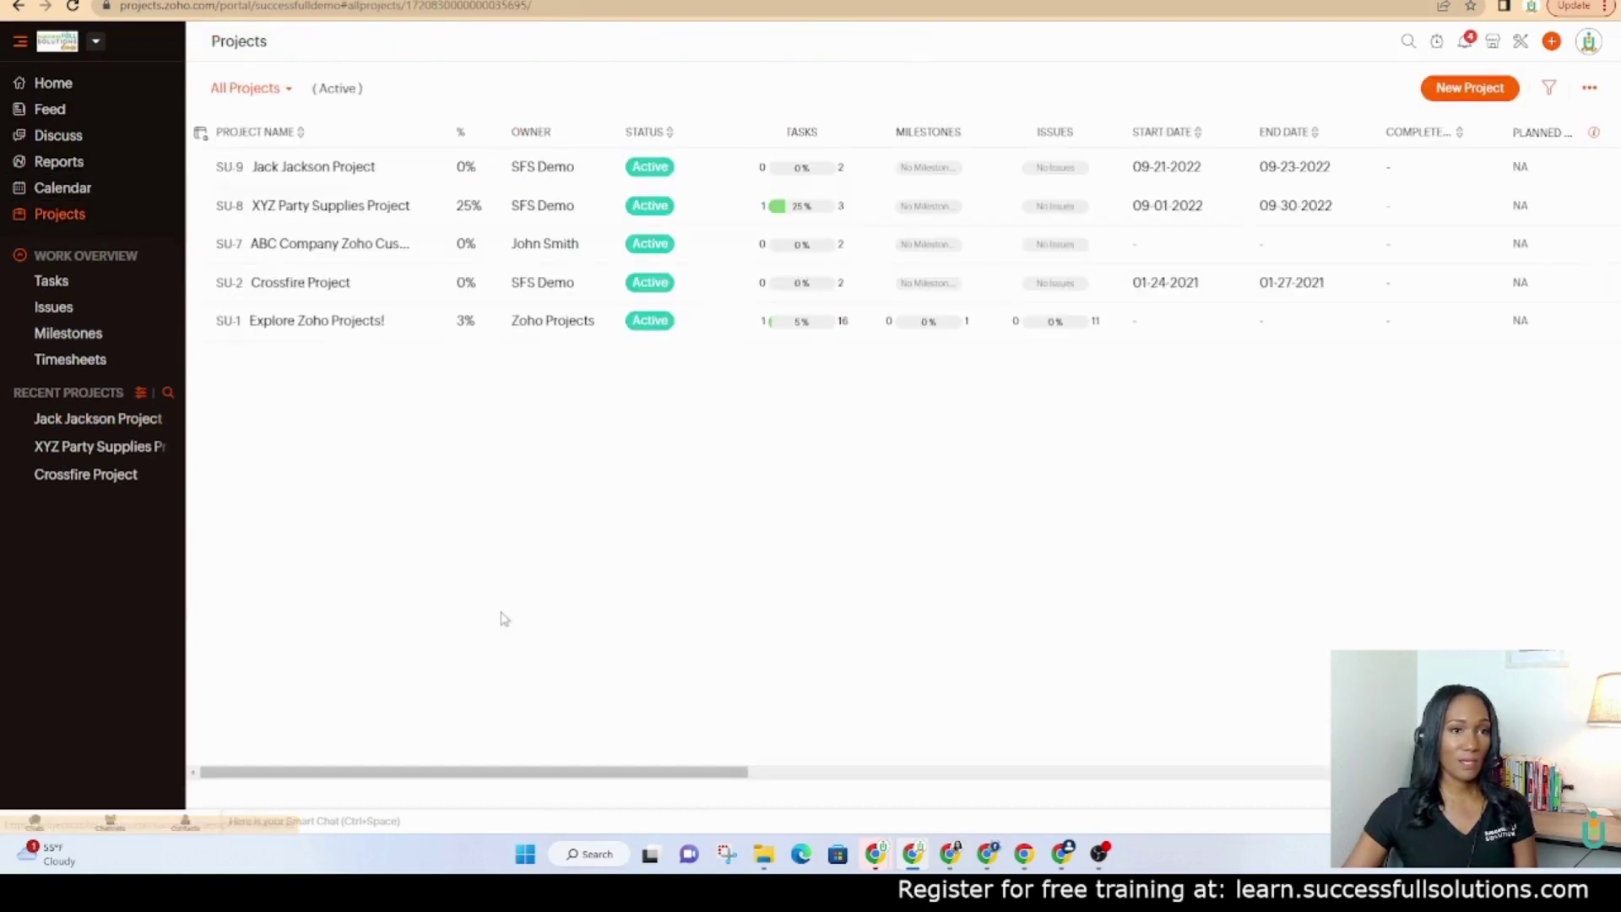
{"action": "left_click", "coordinate": [1471, 89]}
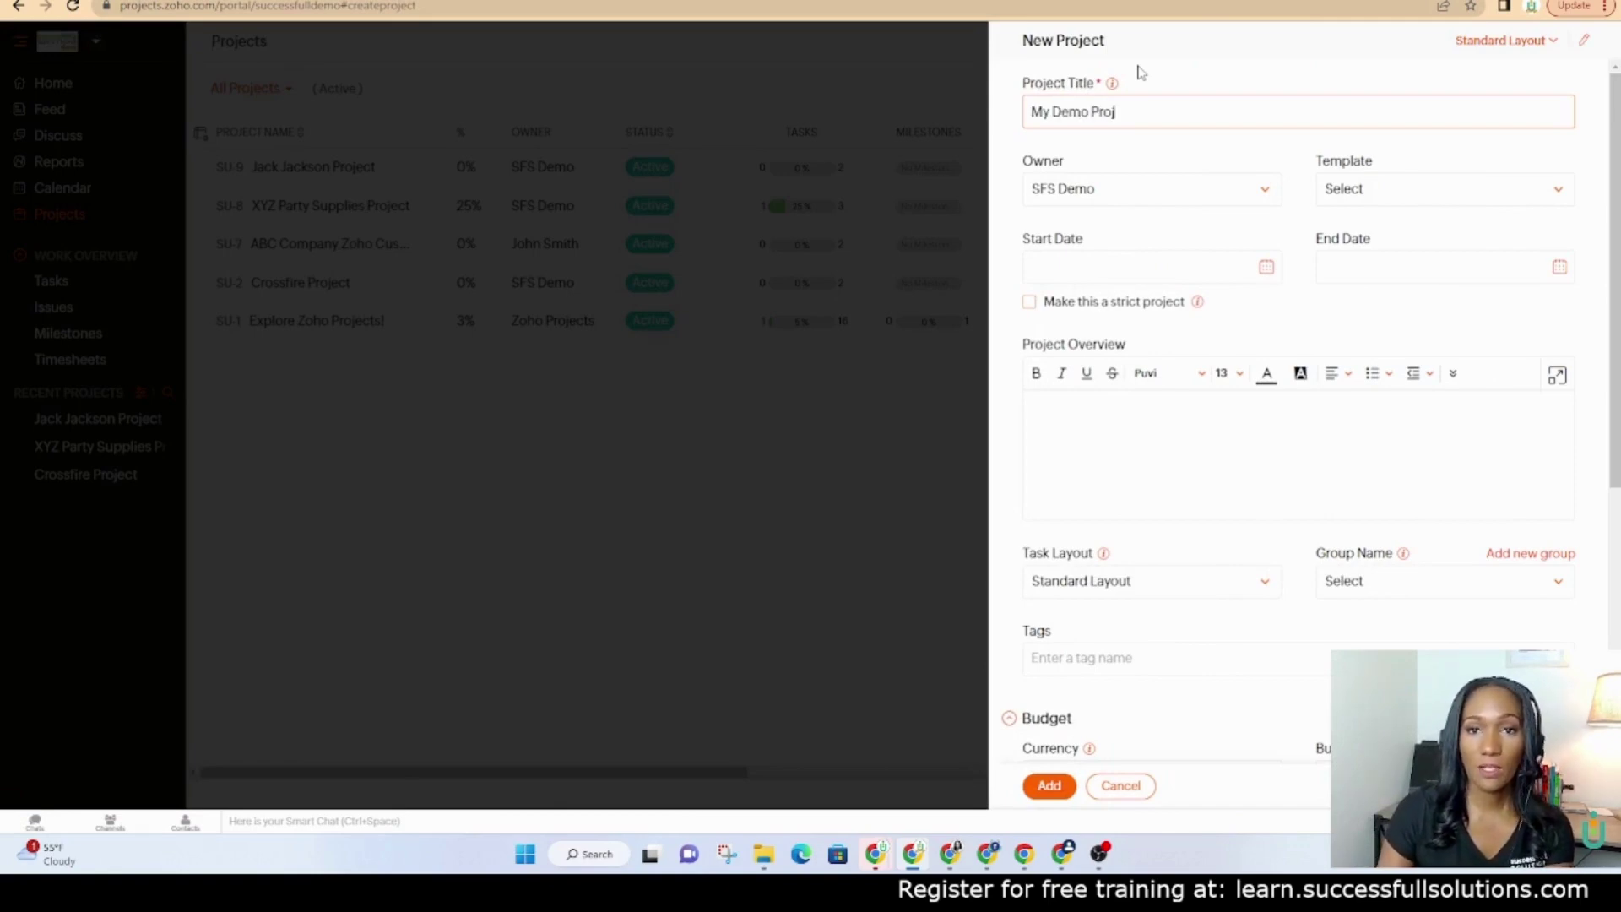
{"action": "type", "text": "My Demo Project"}
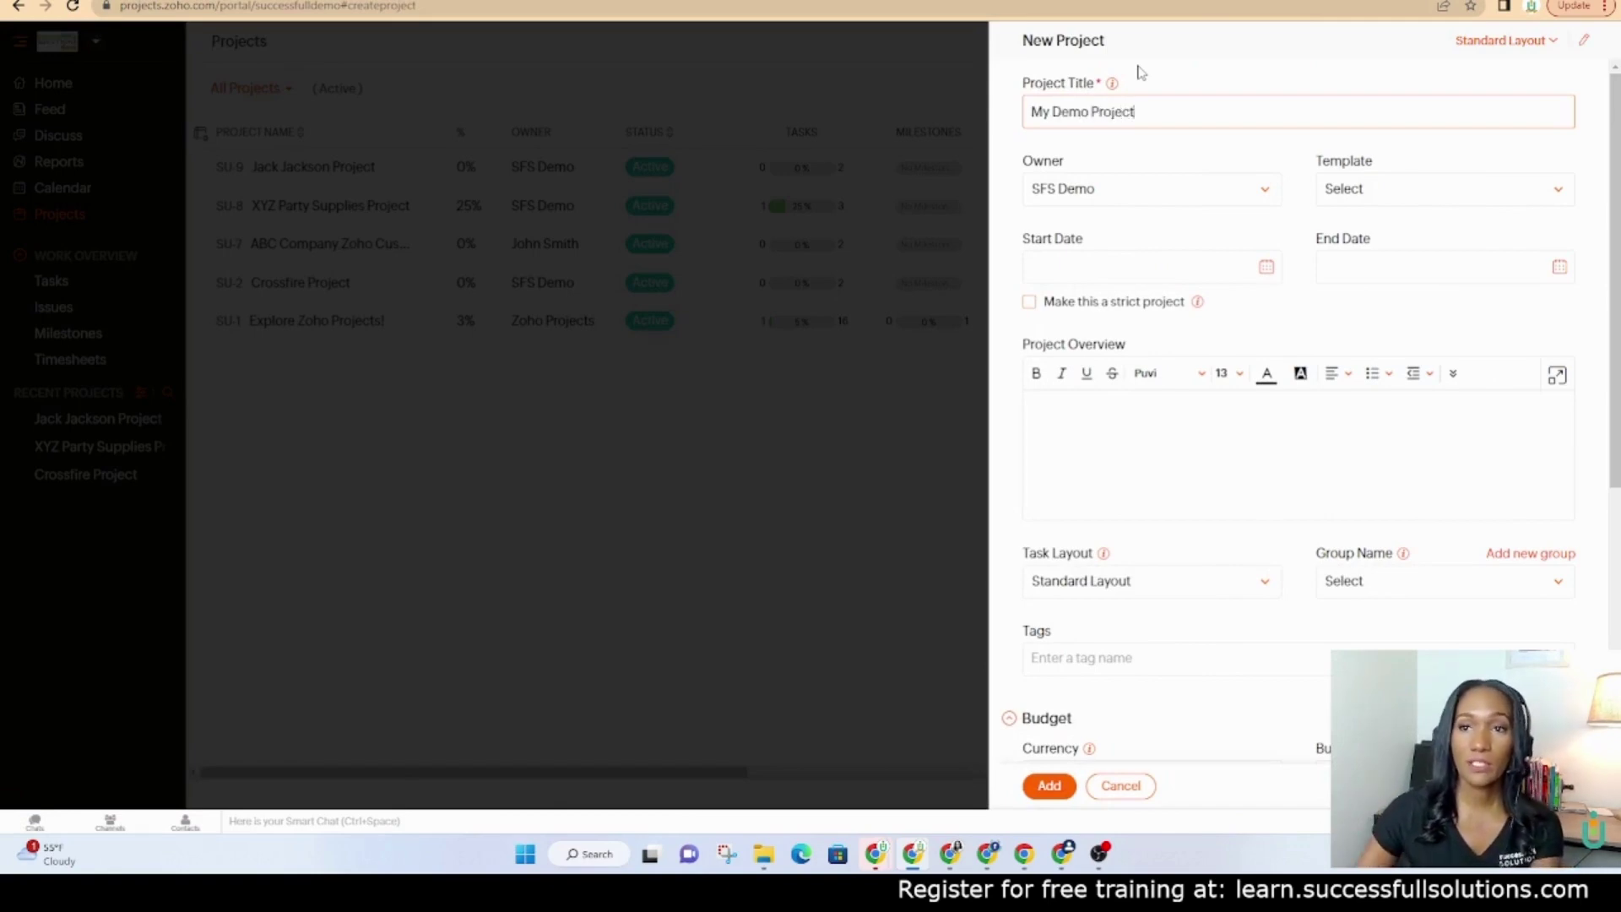
{"action": "left_click", "coordinate": [1501, 43]}
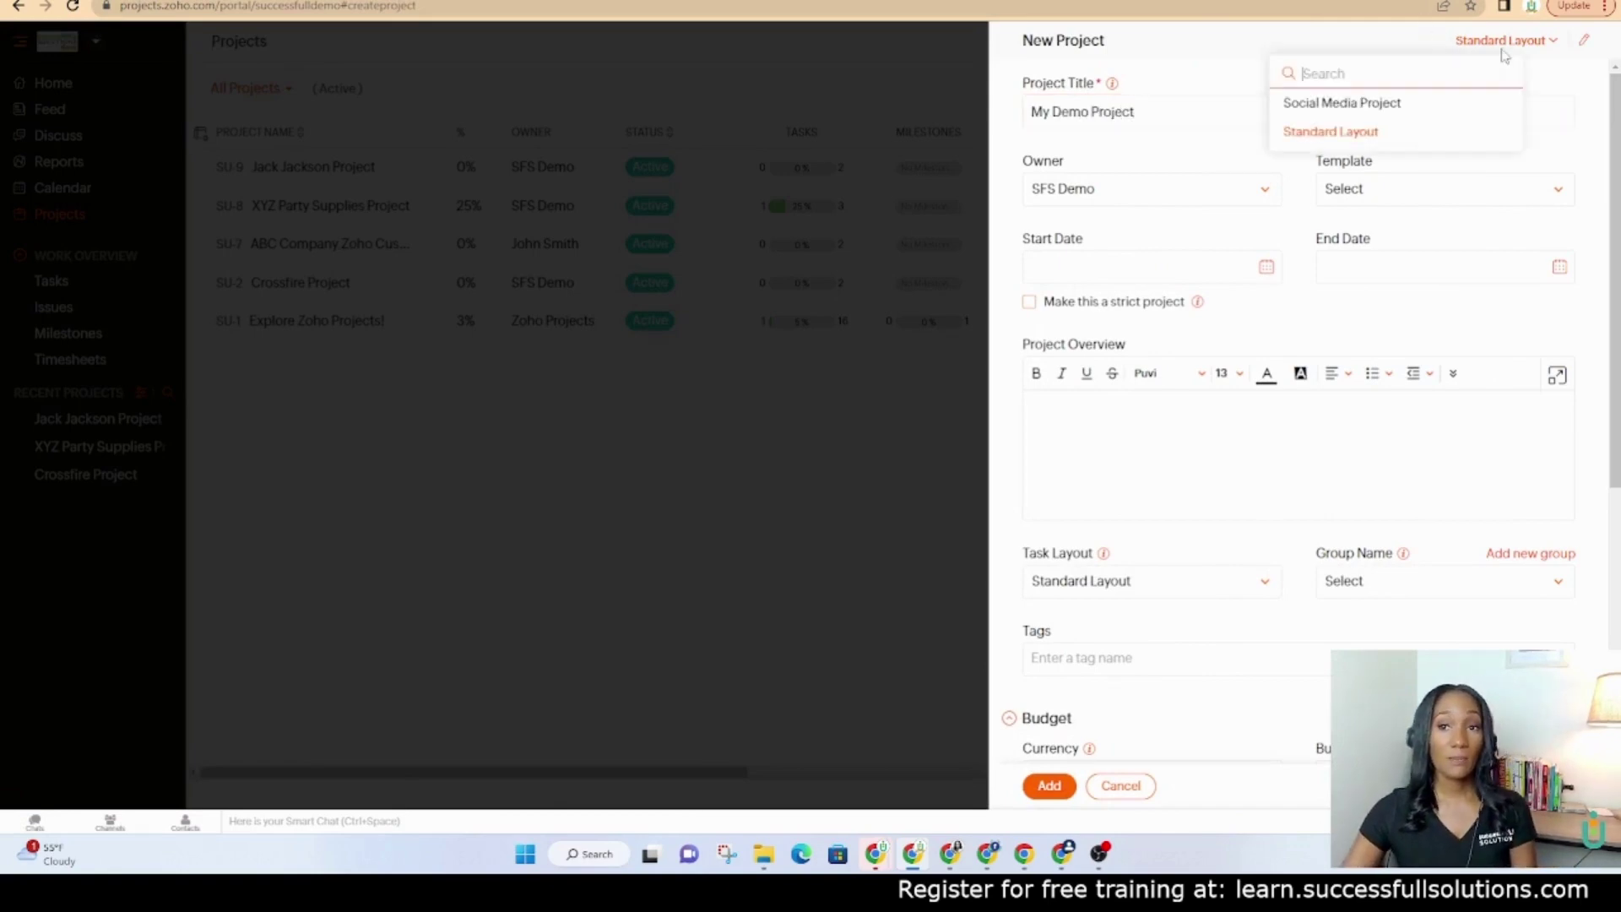
{"action": "left_click", "coordinate": [1349, 117]}
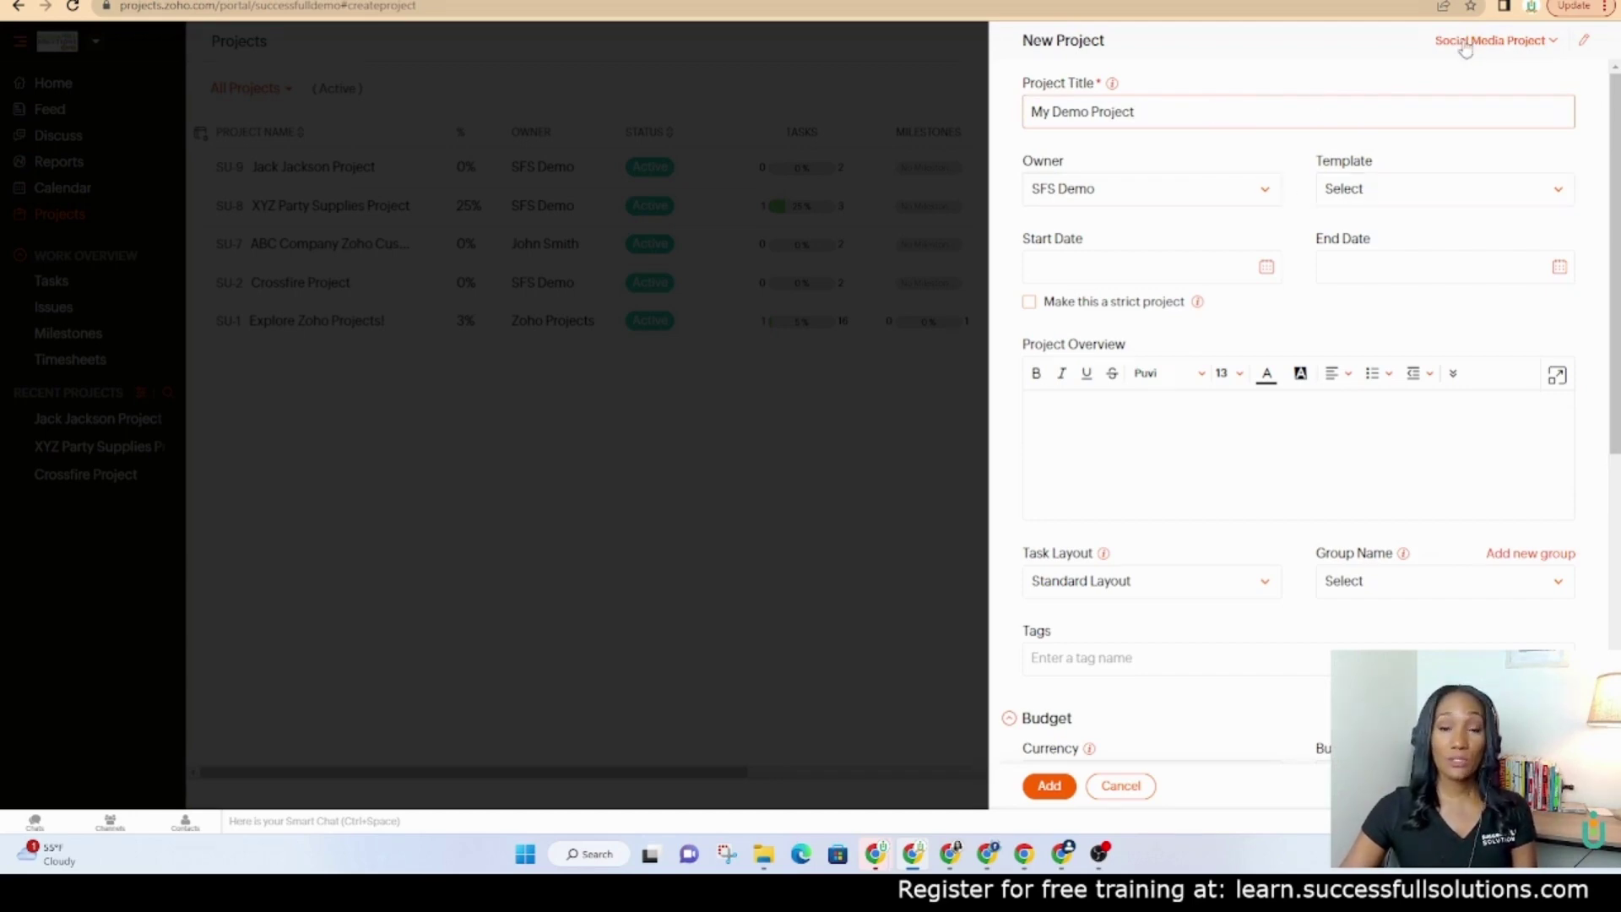
{"action": "scroll", "coordinate": [1165, 481], "scroll_direction": "down", "scroll_amount": 2}
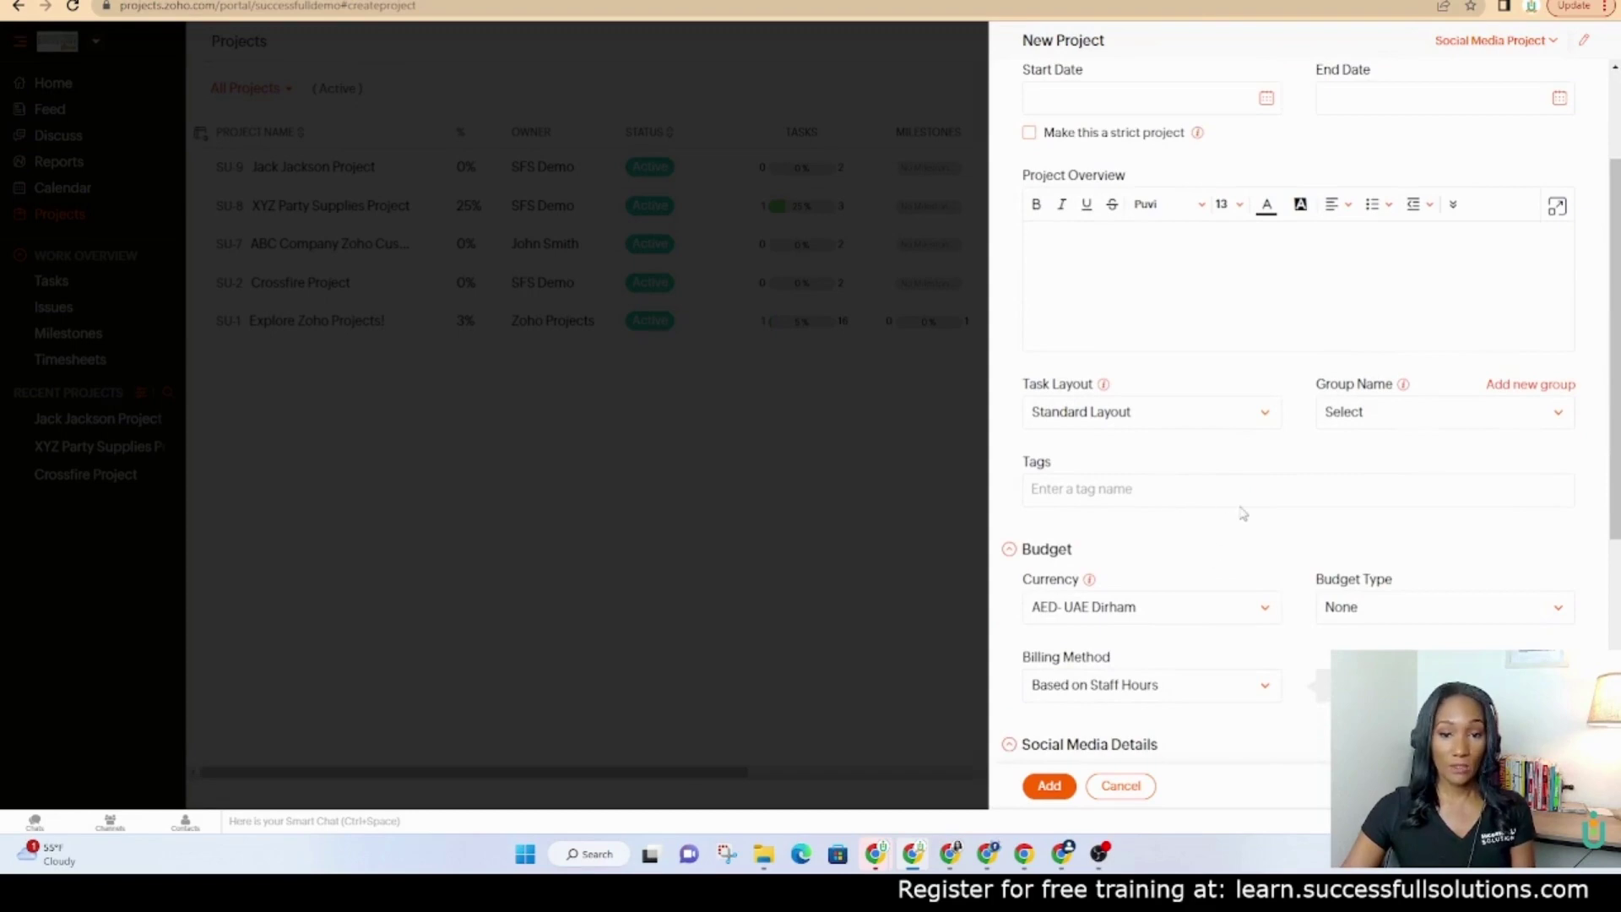
{"action": "scroll", "coordinate": [1241, 512], "scroll_direction": "down", "scroll_amount": 3}
{"action": "scroll", "coordinate": [1242, 512], "scroll_direction": "down", "scroll_amount": 2}
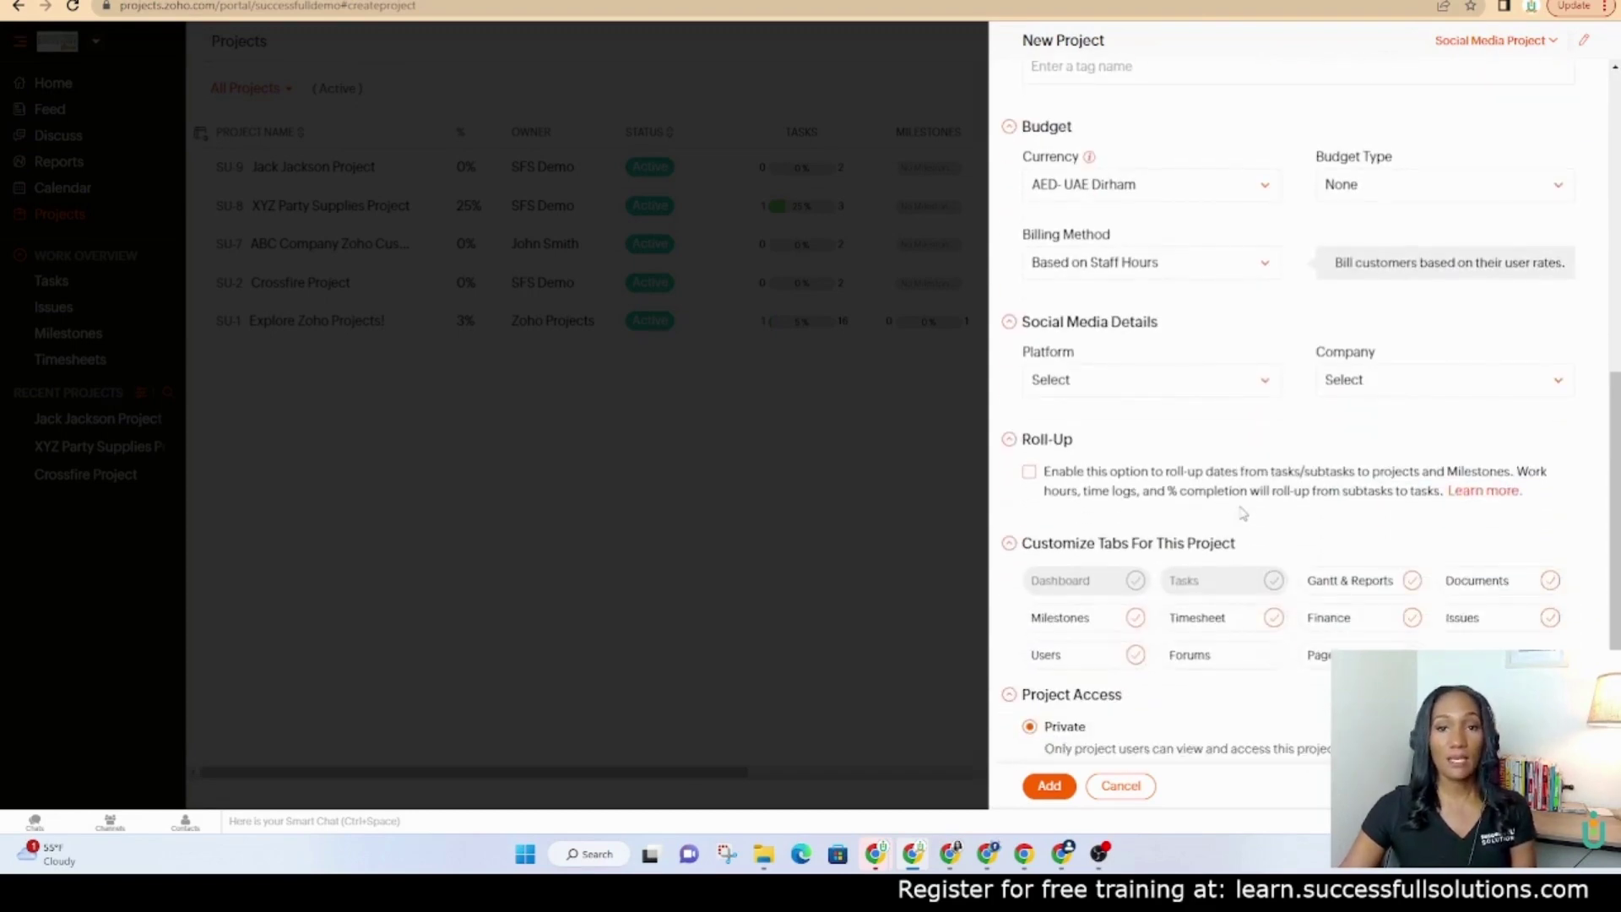
{"action": "scroll", "coordinate": [1252, 642], "scroll_direction": "down", "scroll_amount": 1}
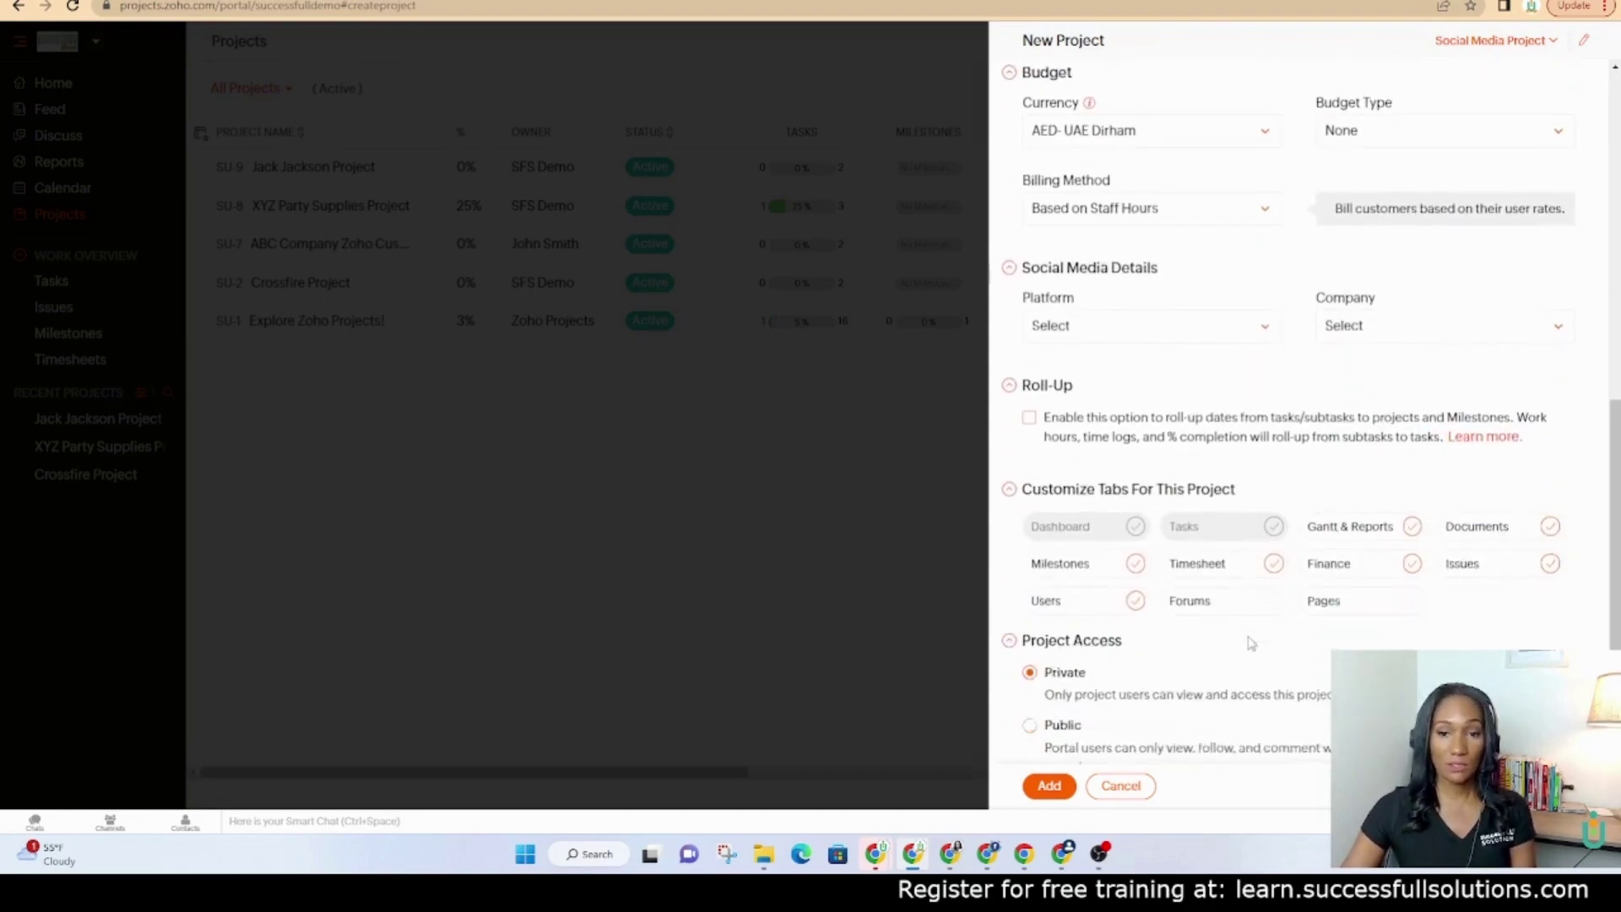
Step: Create My Demo Project with a Posts task list containing the task Post 1
{"action": "left_click", "coordinate": [1047, 785]}
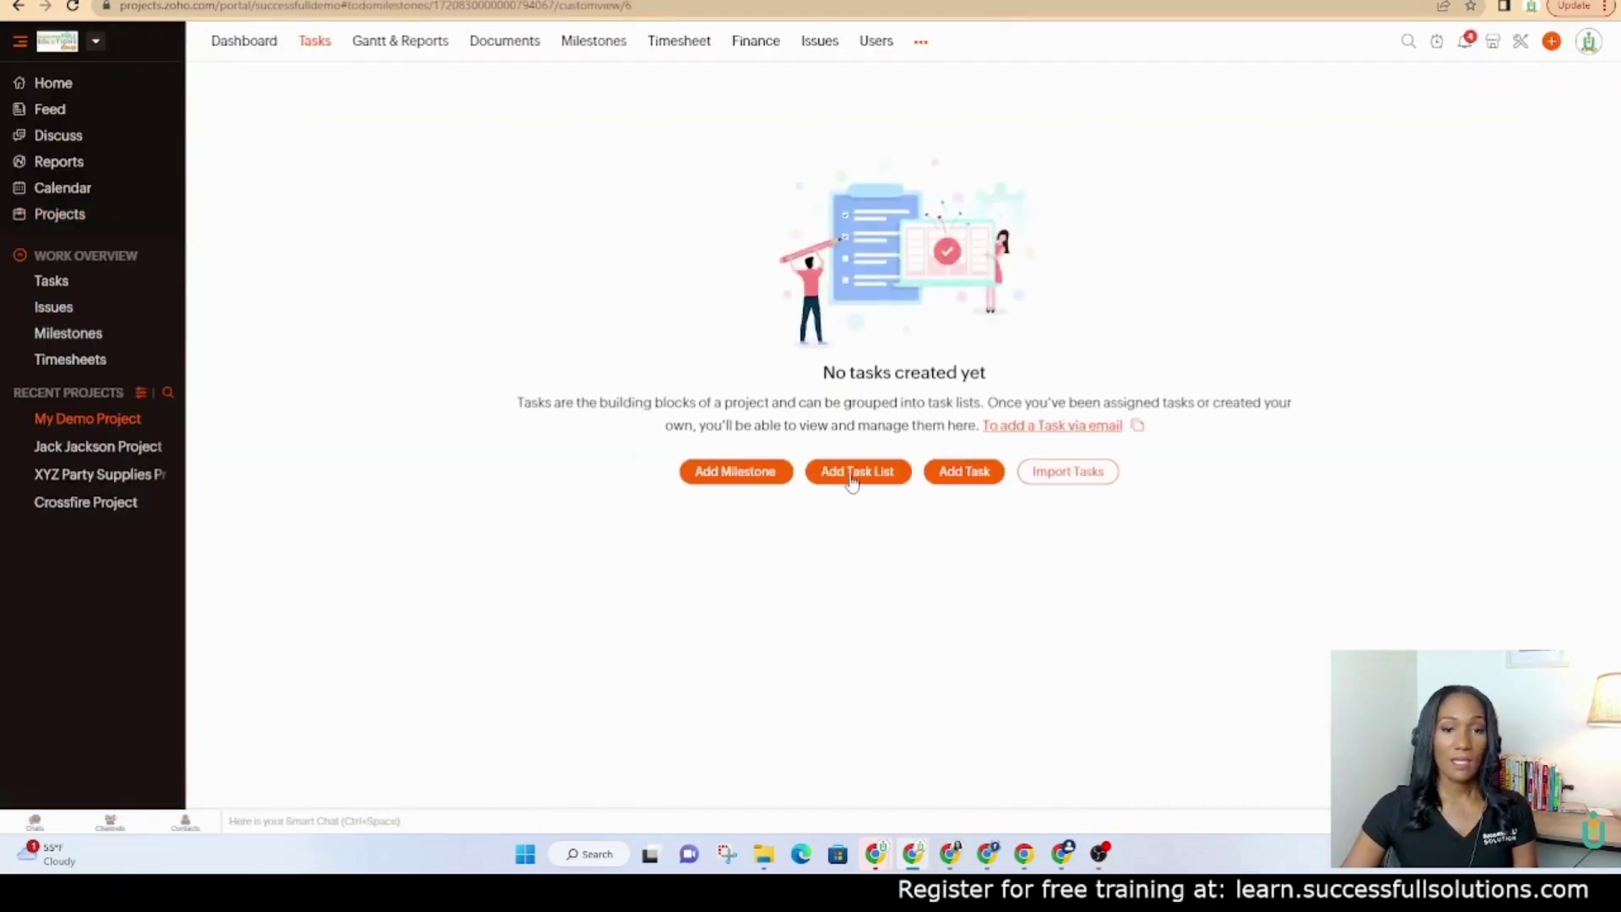
{"action": "left_click", "coordinate": [852, 481]}
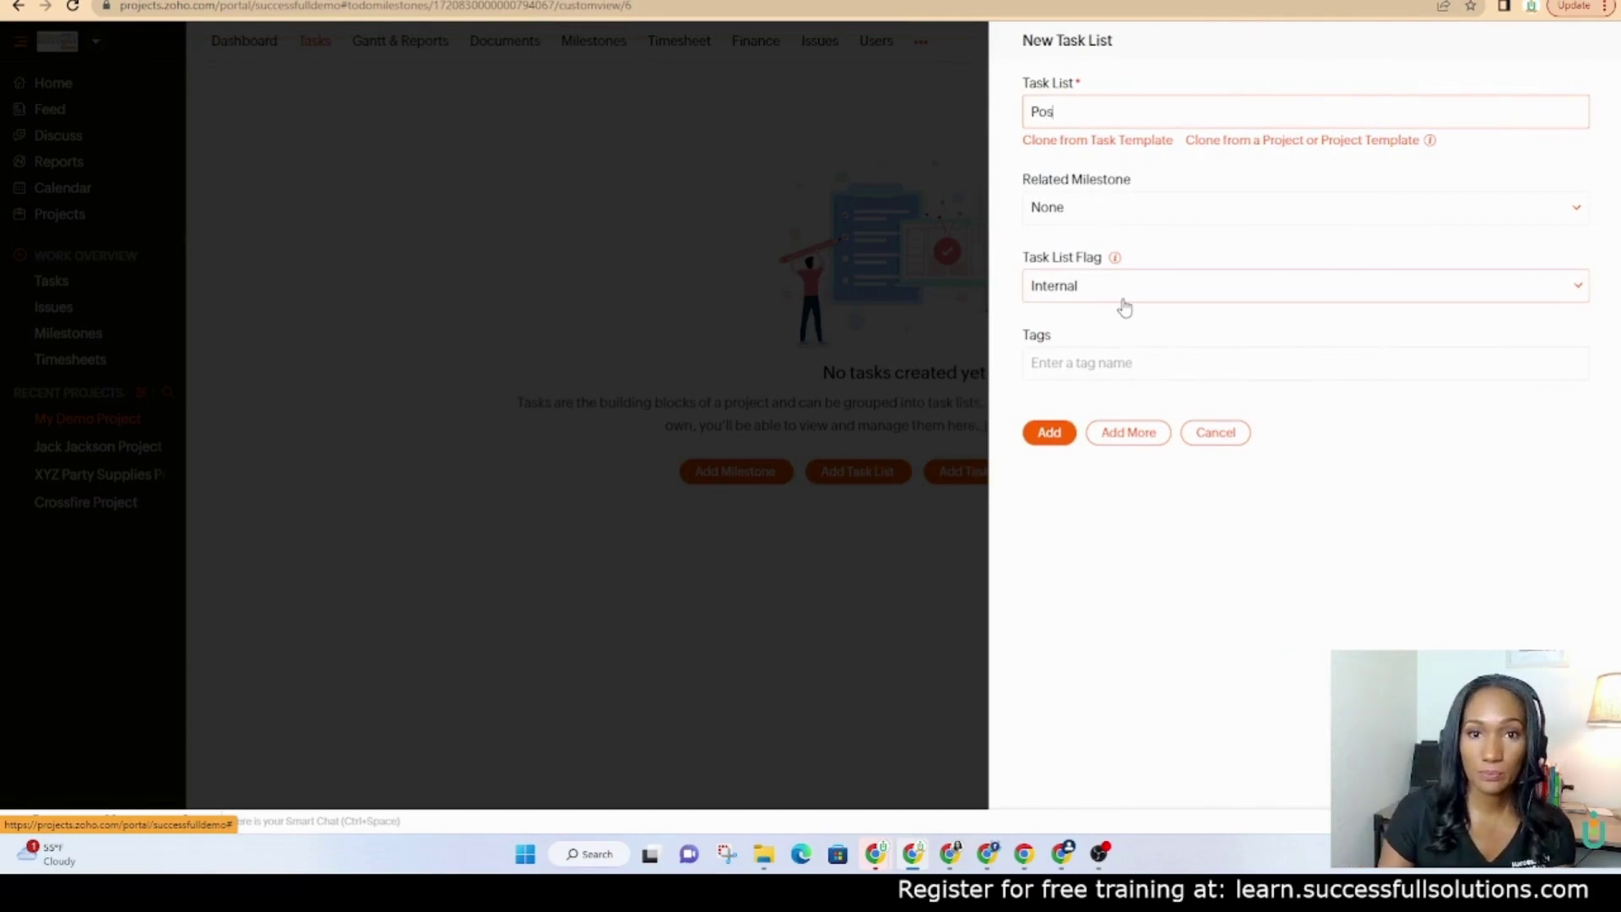
{"action": "type", "text": "Posts"}
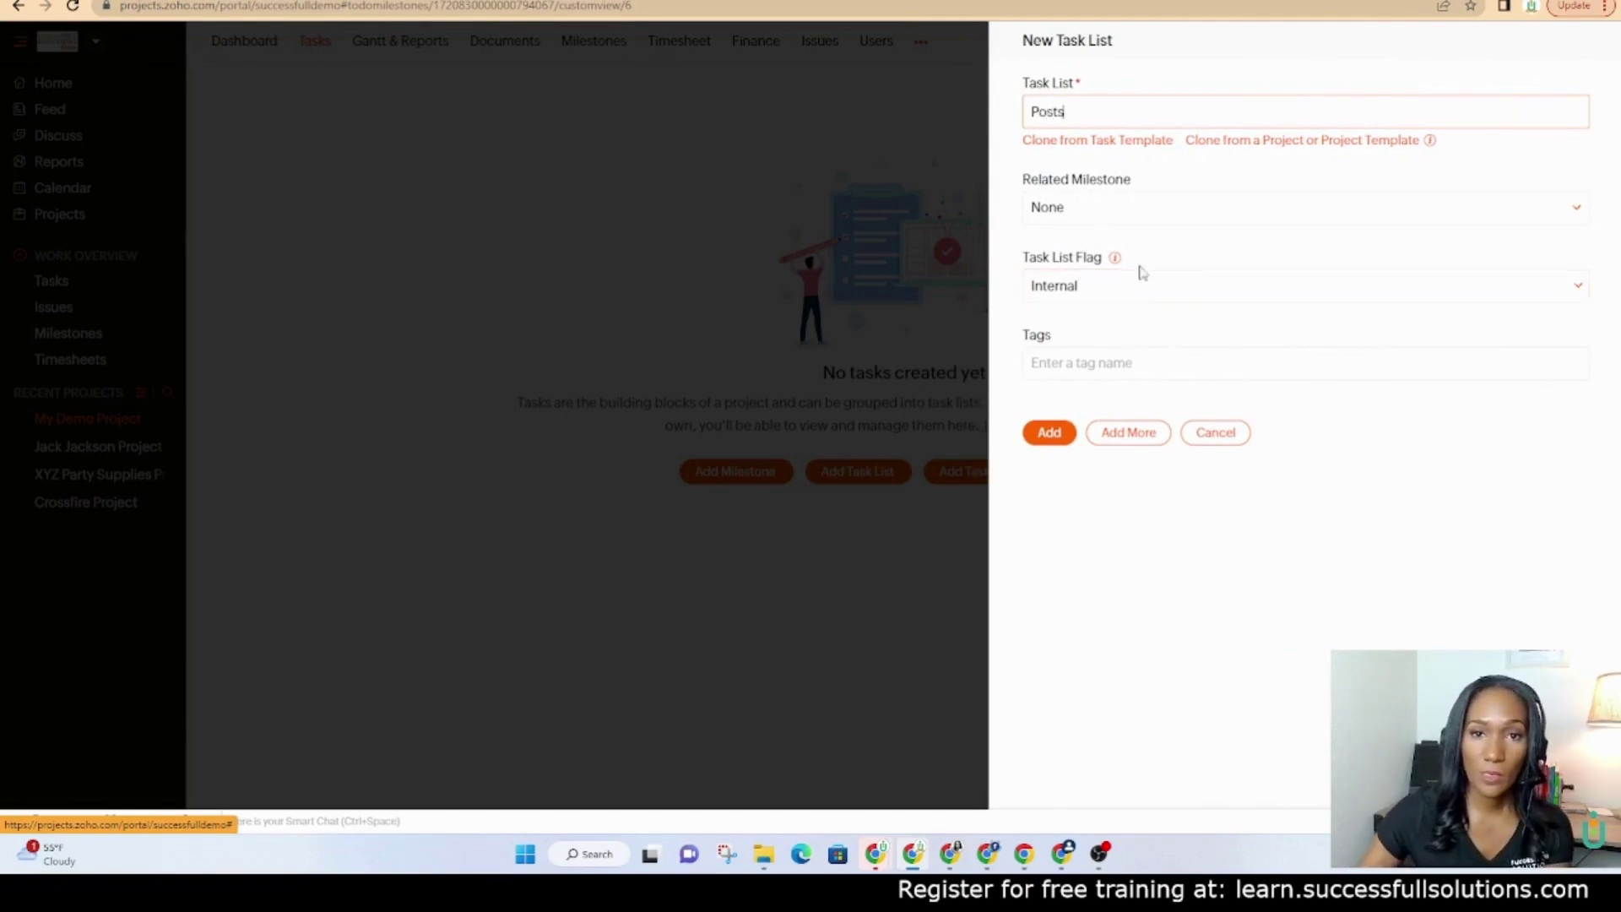
{"action": "left_click", "coordinate": [1048, 432]}
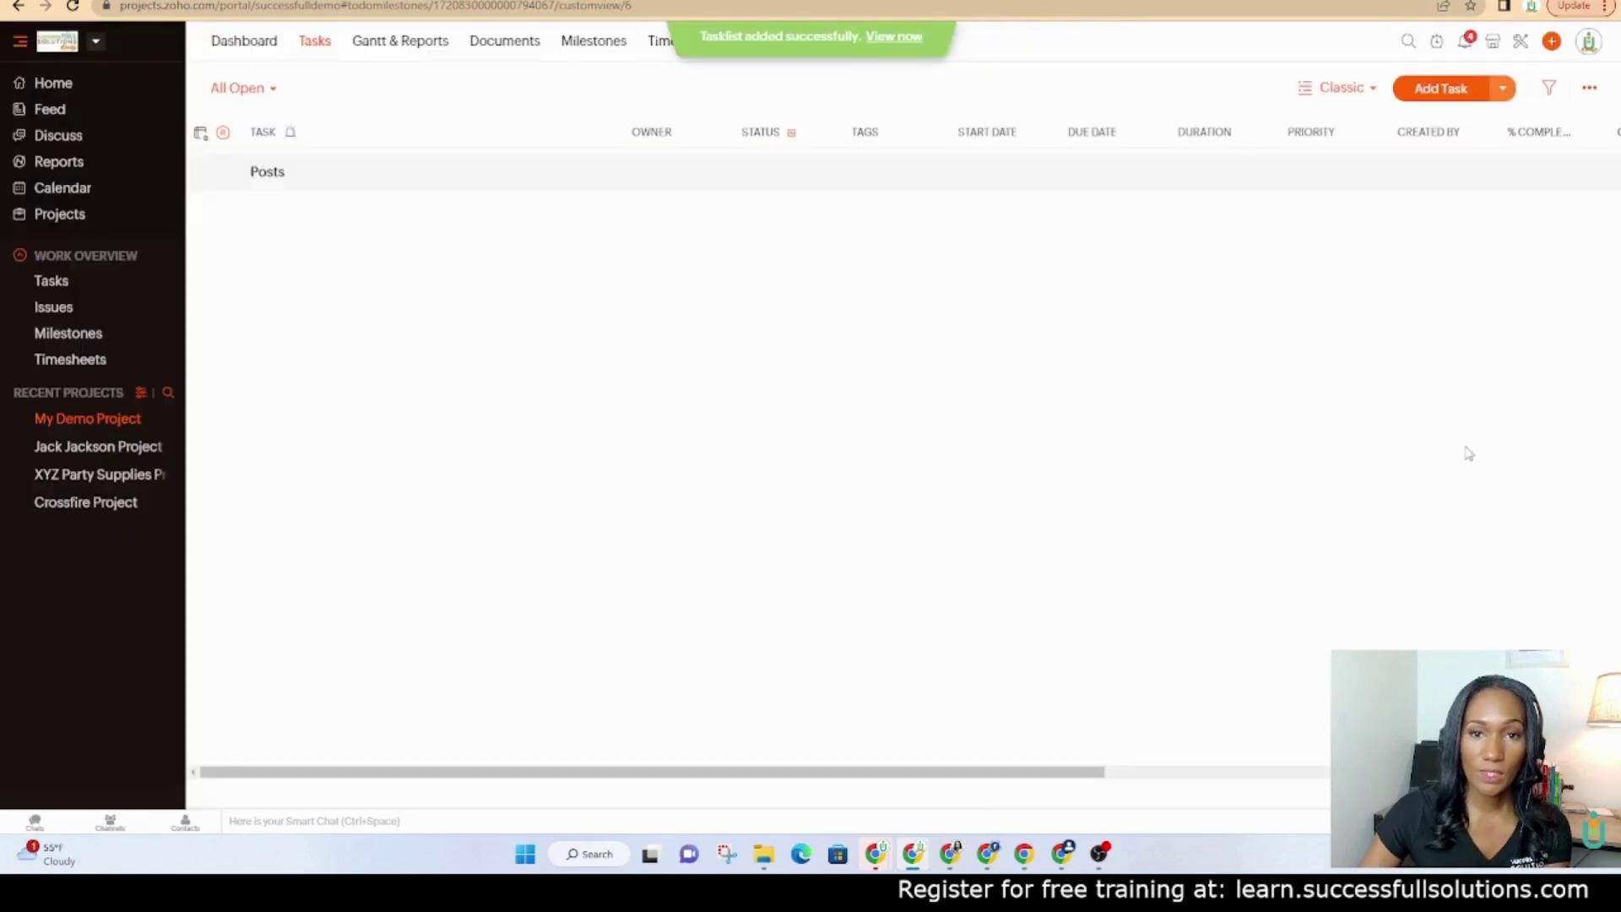
{"action": "left_click", "coordinate": [368, 173]}
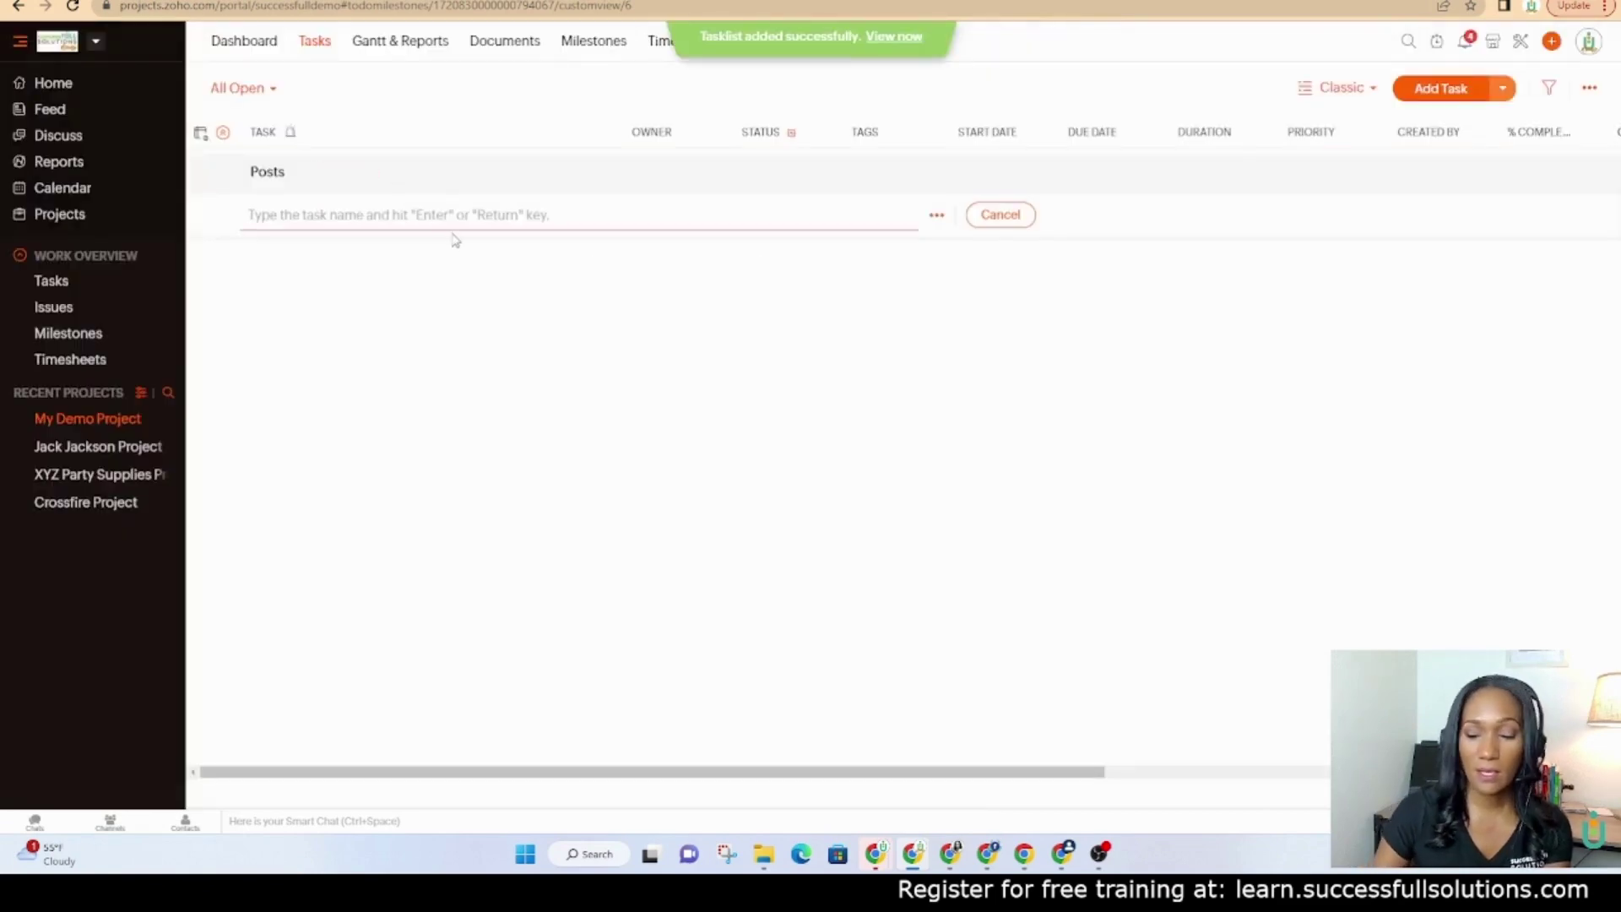
{"action": "type", "text": "Post 1"}
{"action": "key", "text": "Return"}
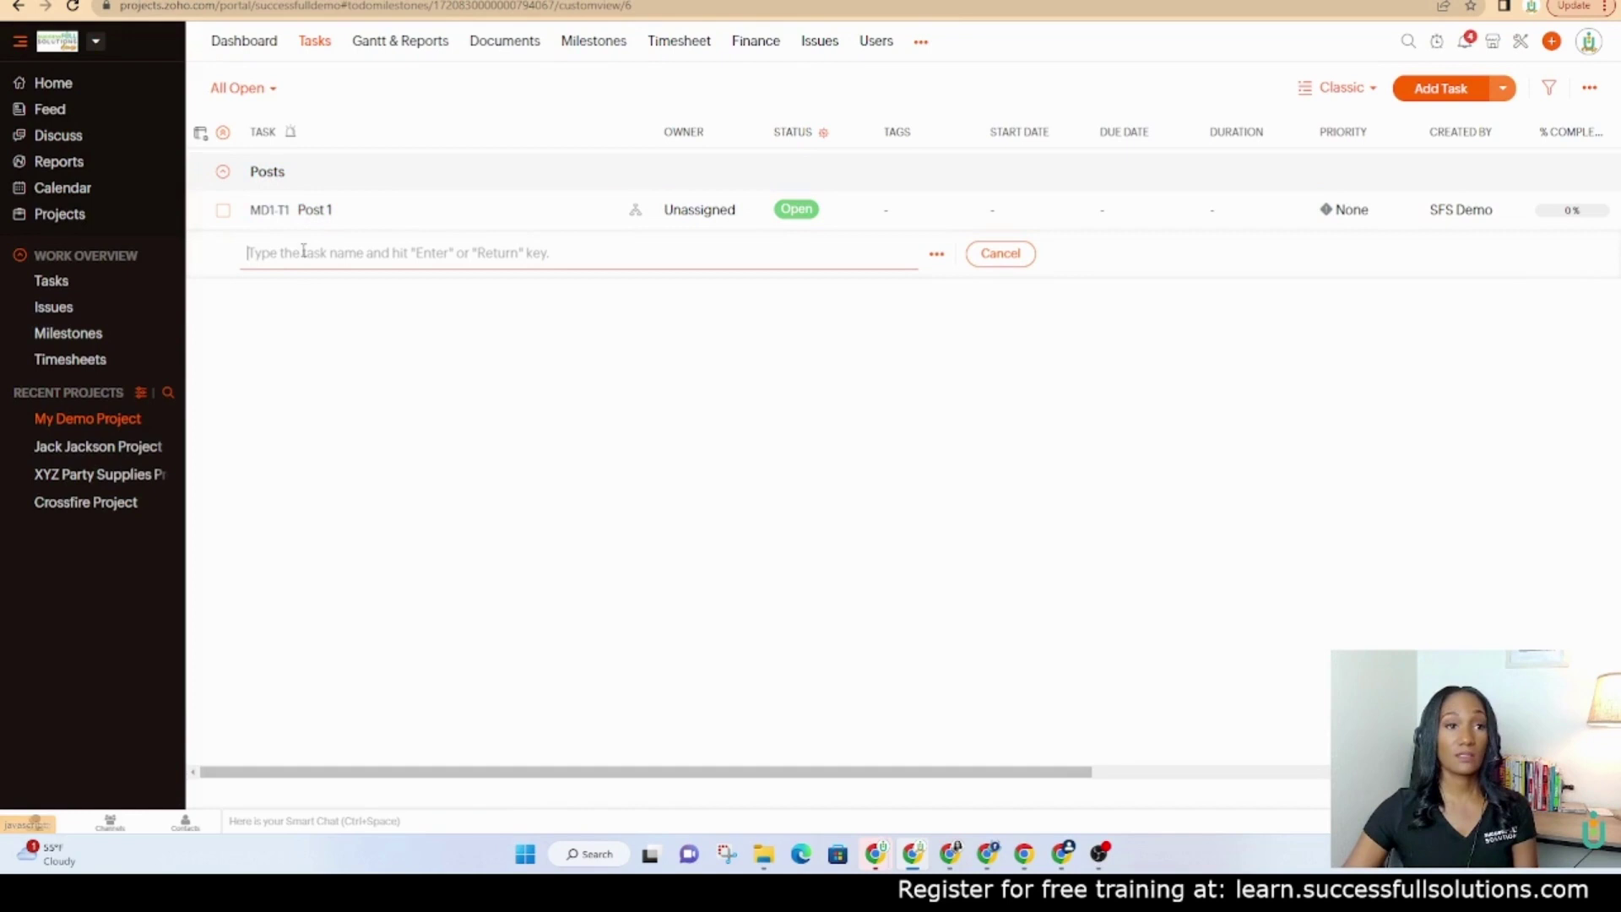
Step: Open the Post 1 task and look through its details
{"action": "left_click", "coordinate": [318, 217]}
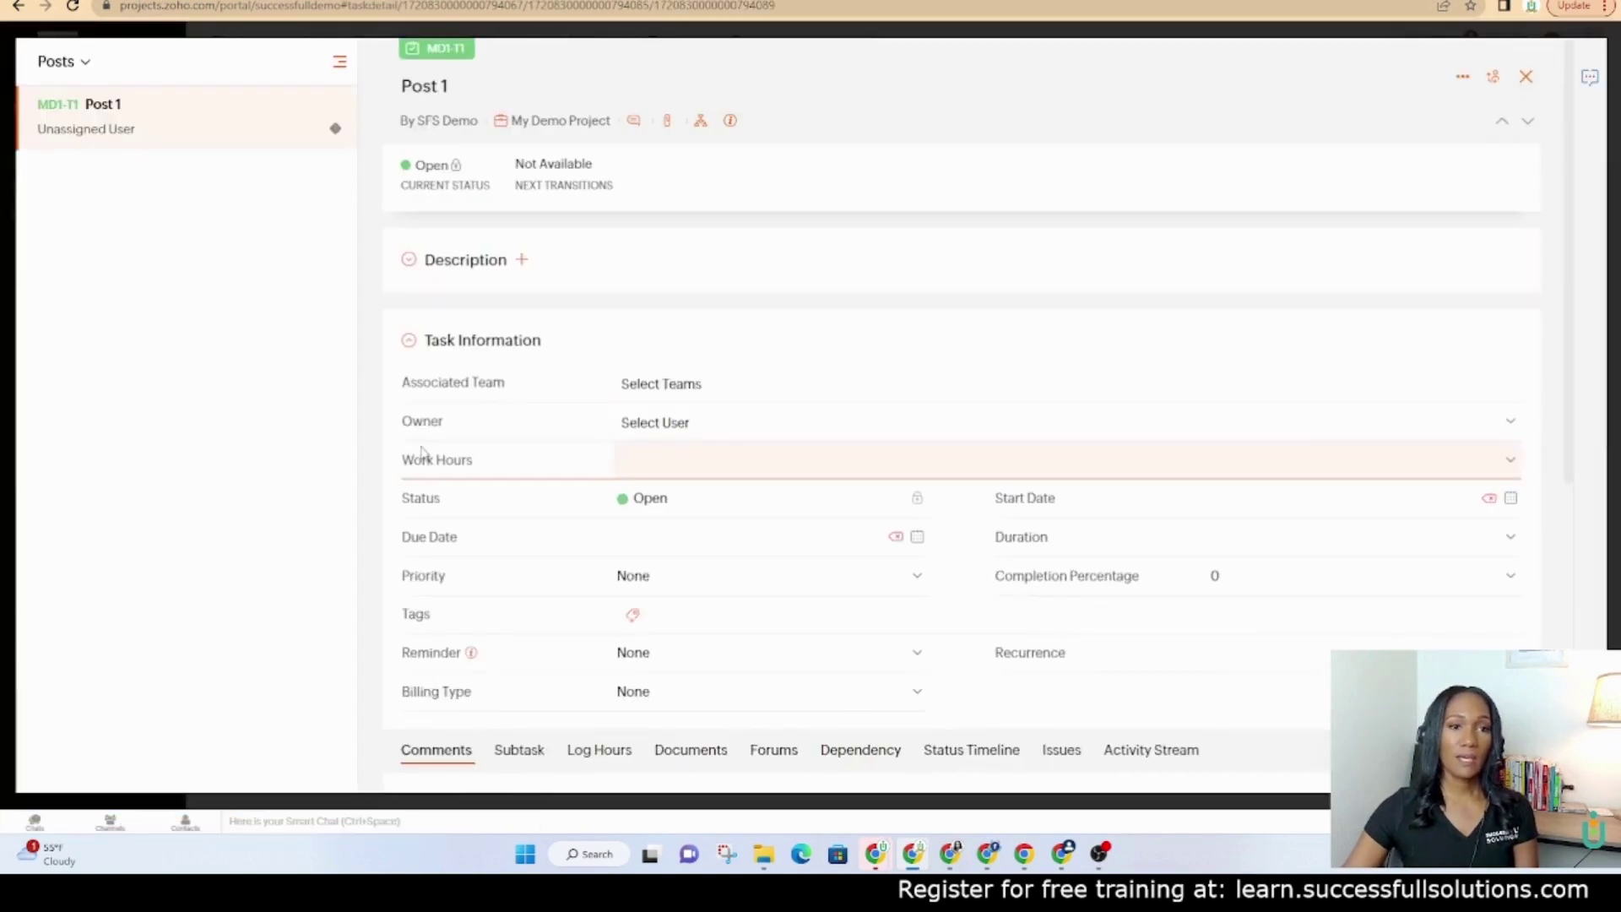
{"action": "scroll", "coordinate": [683, 413], "scroll_direction": "down", "scroll_amount": 3}
{"action": "scroll", "coordinate": [716, 435], "scroll_direction": "up", "scroll_amount": 3}
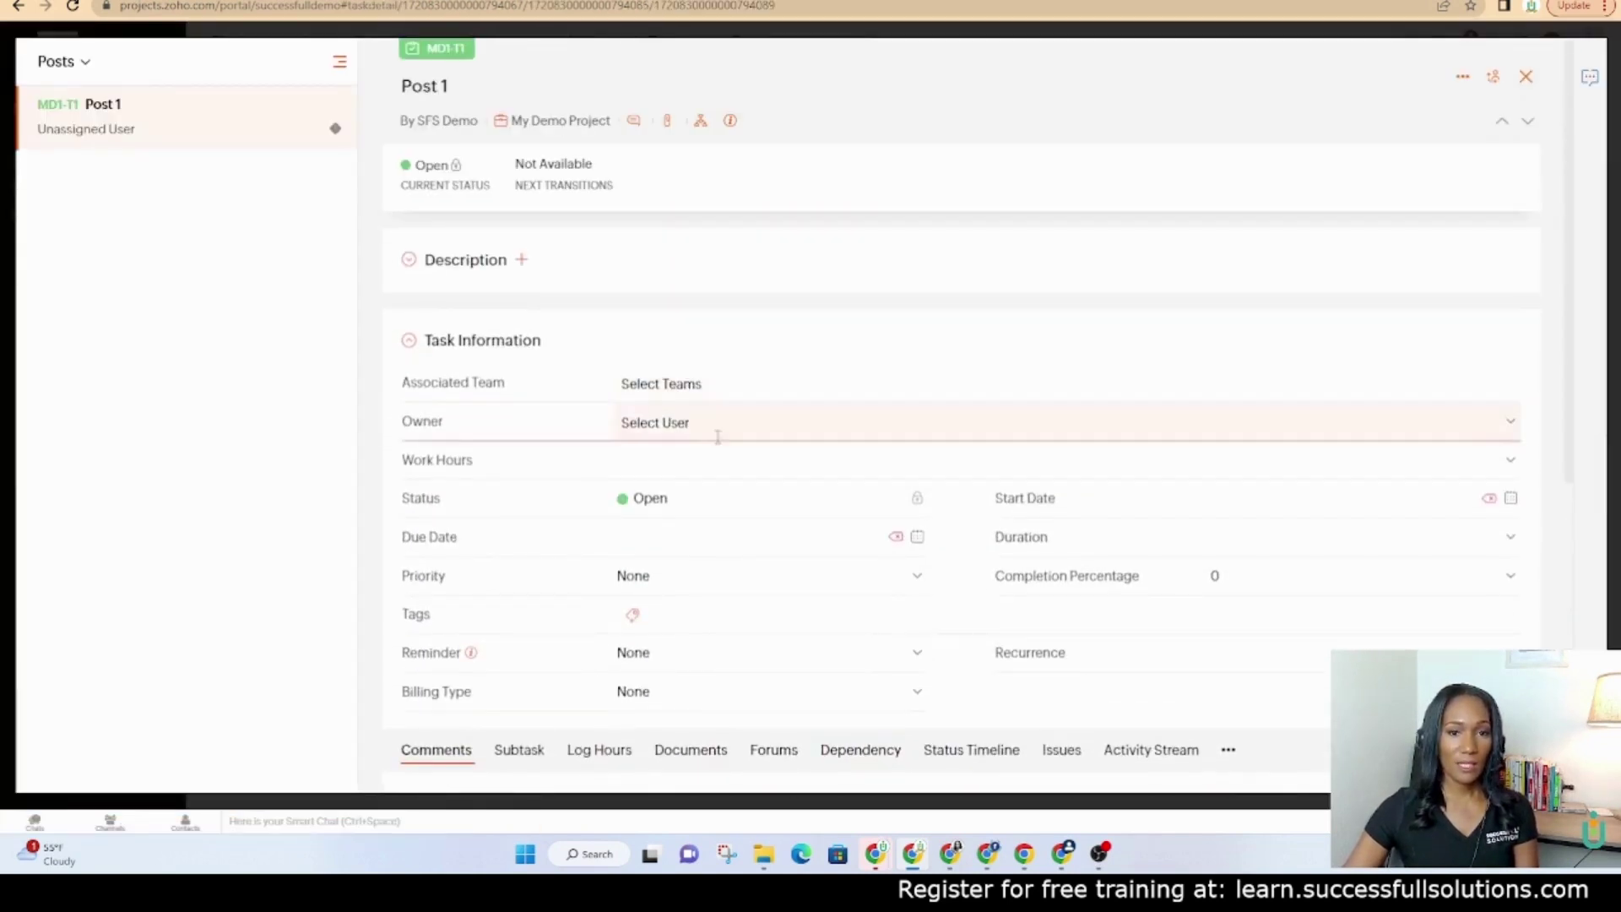
{"action": "scroll", "coordinate": [825, 460], "scroll_direction": "down", "scroll_amount": 1}
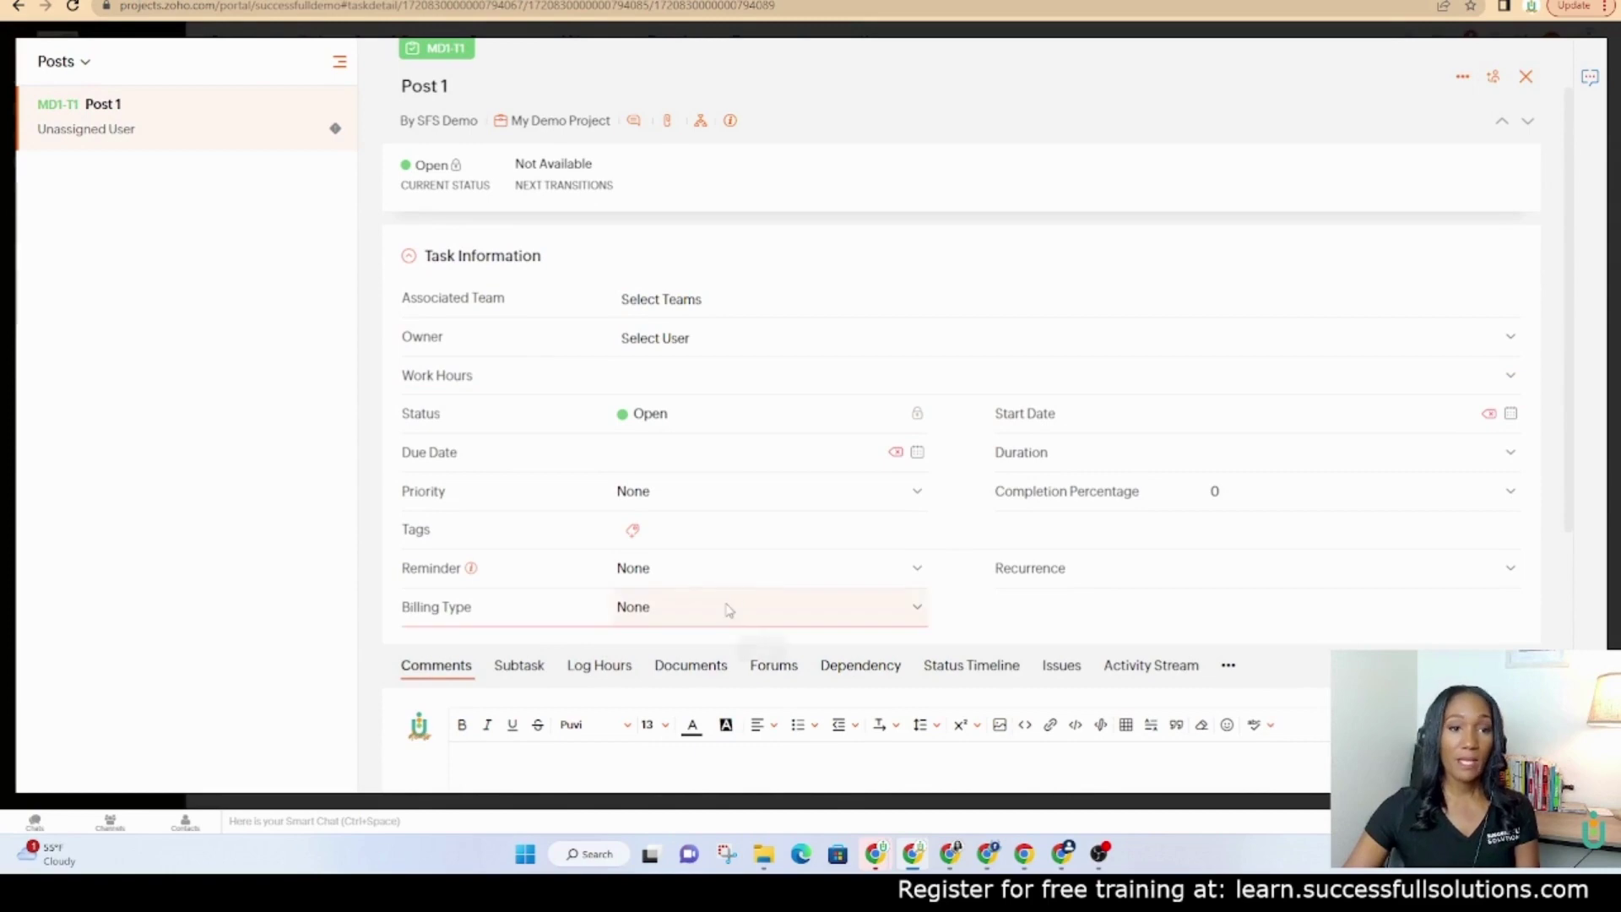
{"action": "scroll", "coordinate": [727, 583], "scroll_direction": "up", "scroll_amount": 1}
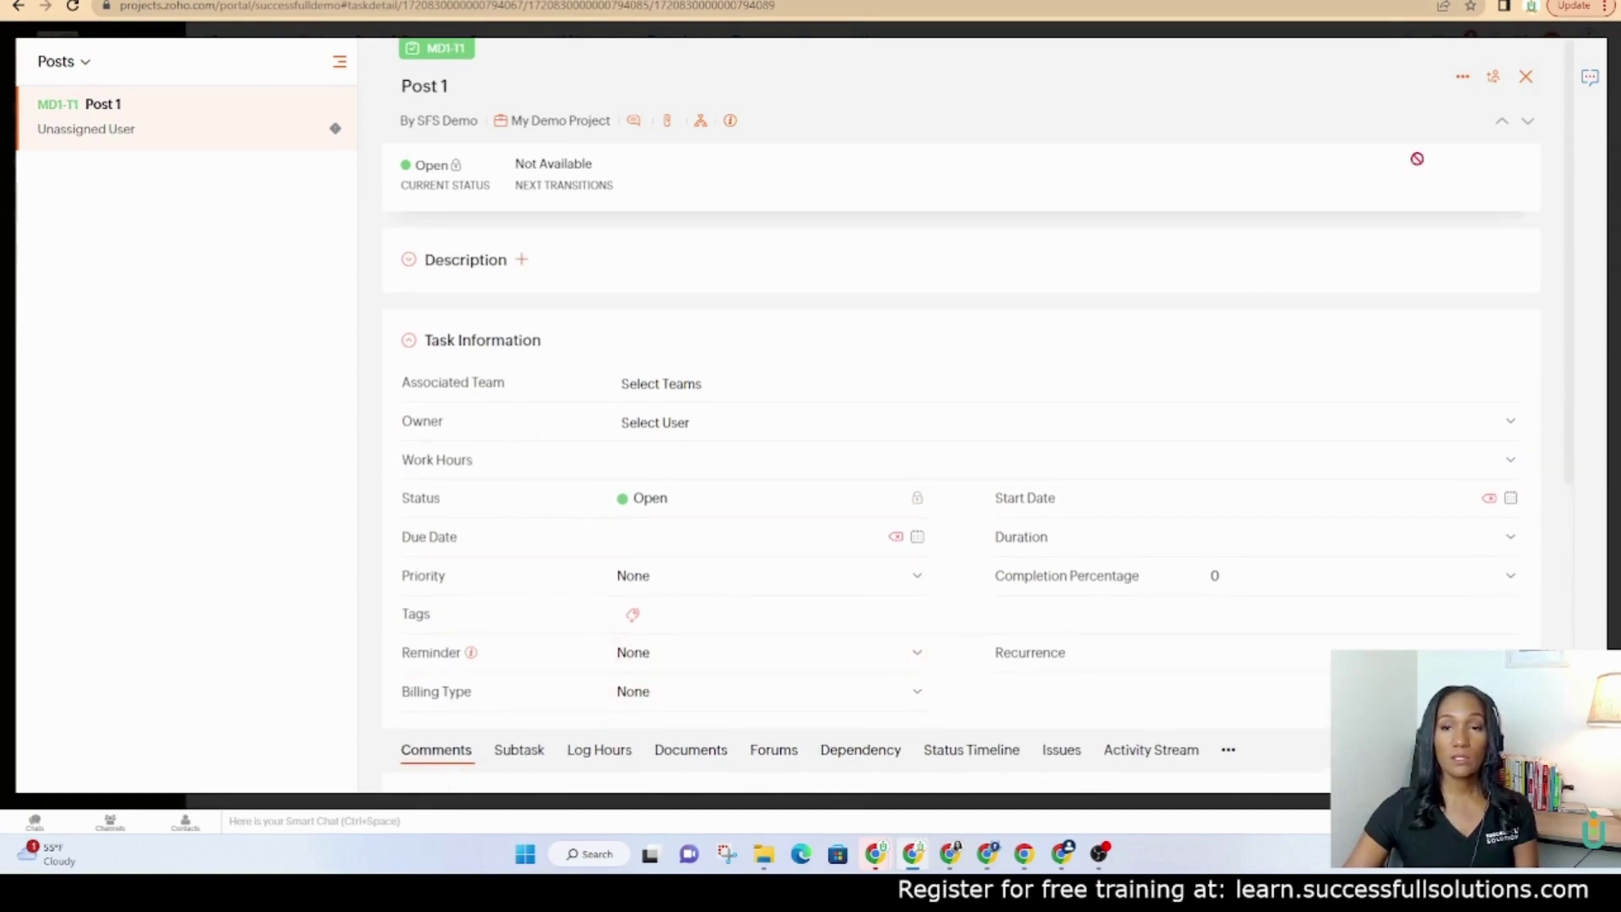
Step: Check Post 1's extra actions menu, then close the task details
{"action": "left_click", "coordinate": [1462, 78]}
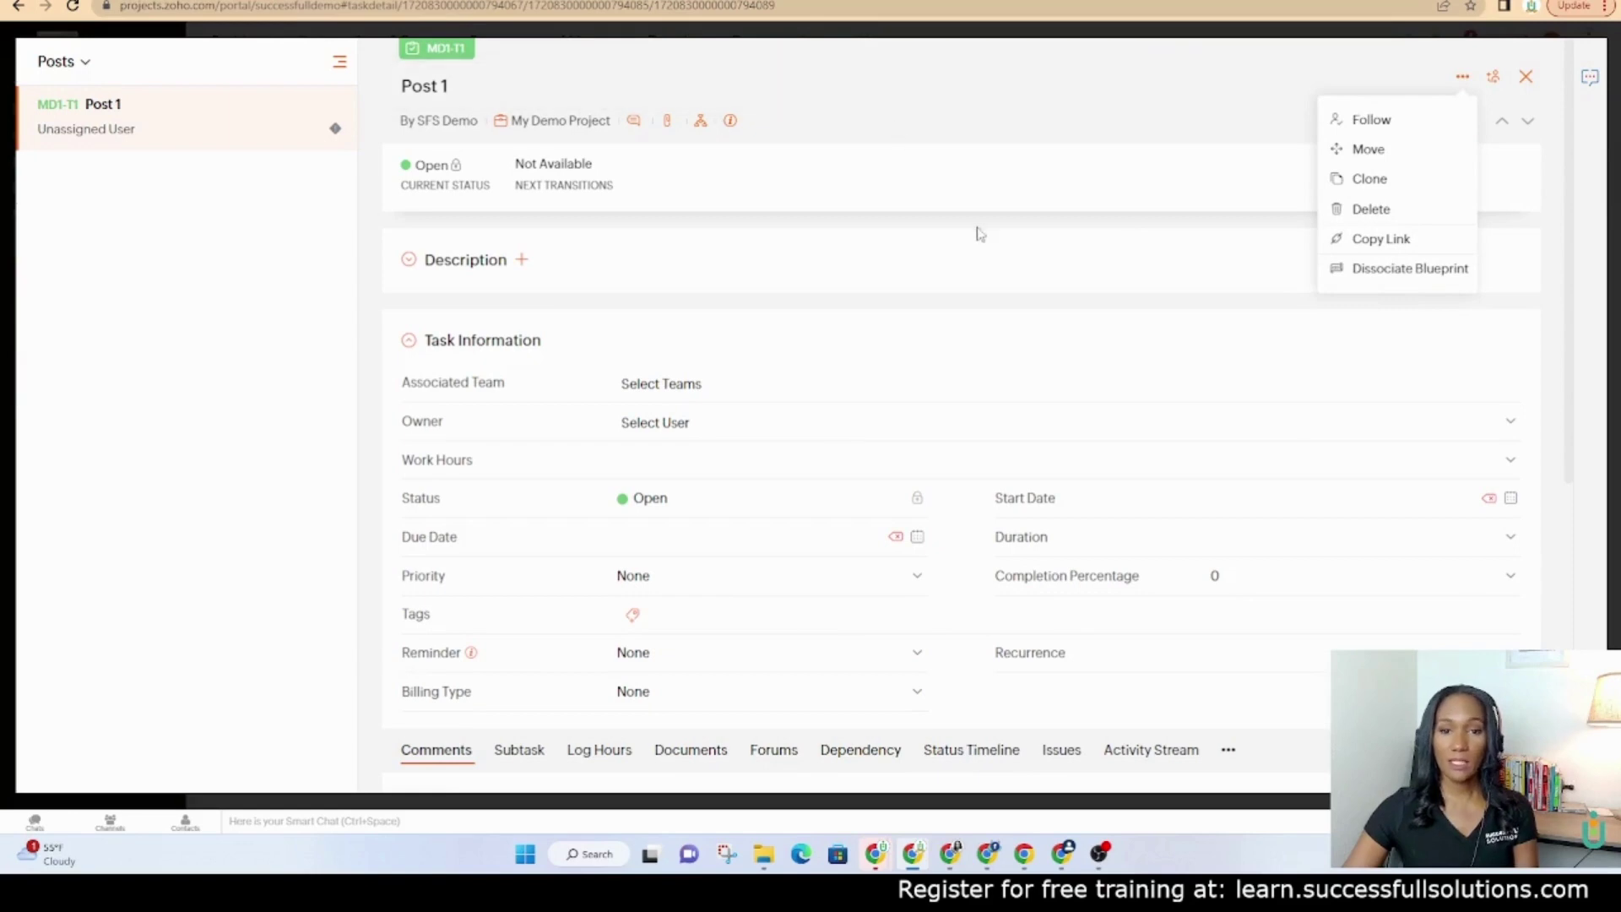
{"action": "scroll", "coordinate": [979, 234], "scroll_direction": "down", "scroll_amount": 3}
{"action": "scroll", "coordinate": [838, 489], "scroll_direction": "down", "scroll_amount": 3}
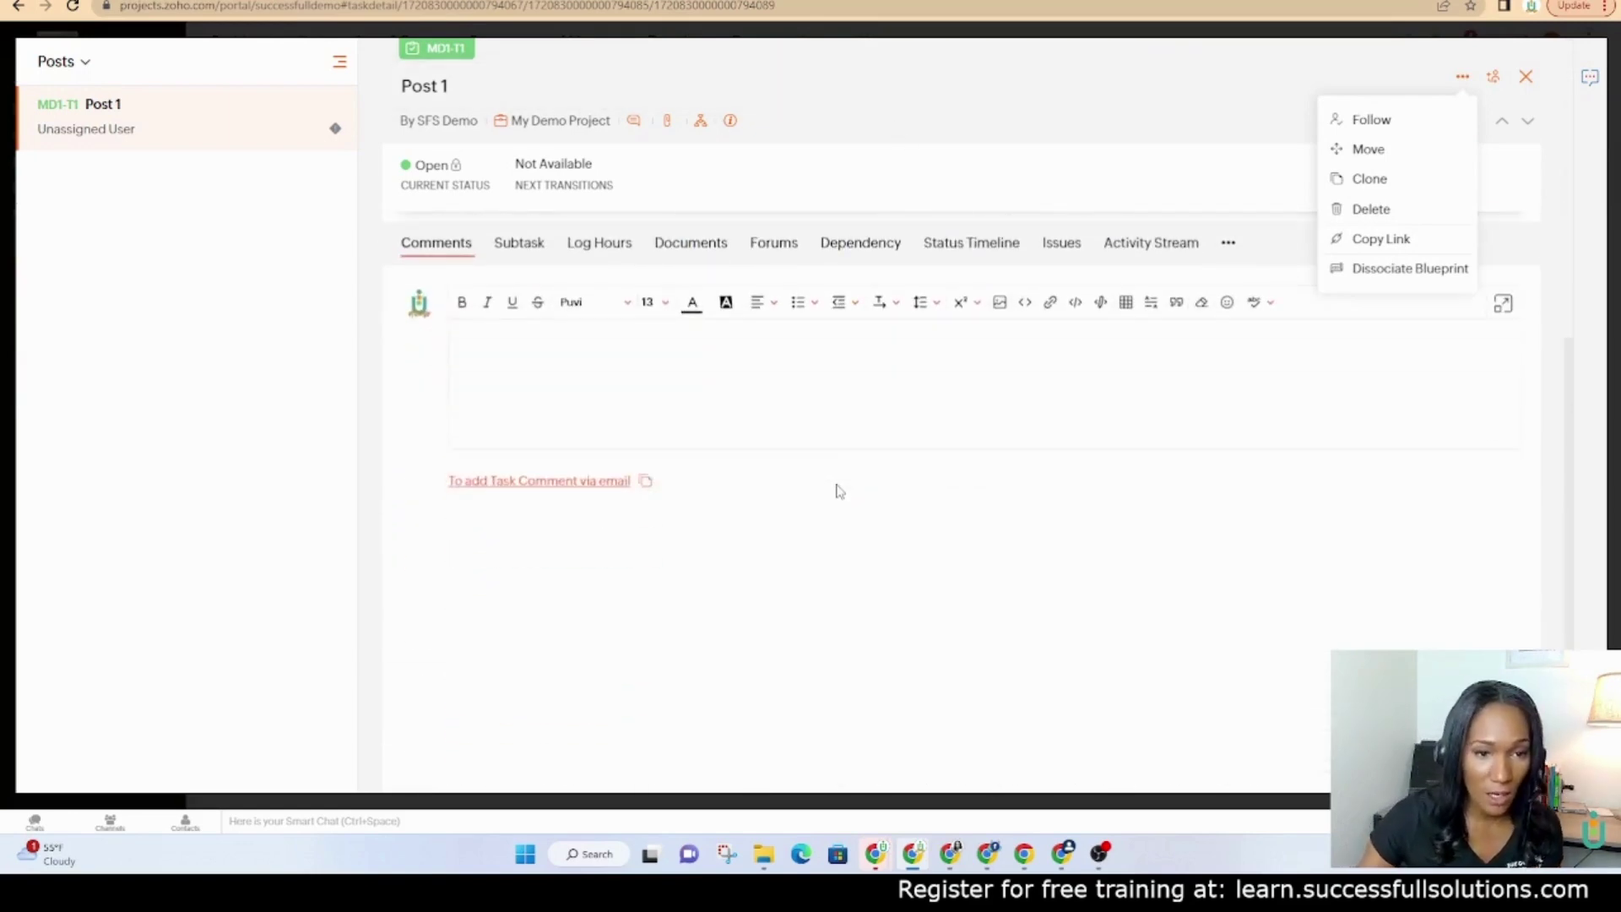
{"action": "scroll", "coordinate": [839, 490], "scroll_direction": "up", "scroll_amount": 6}
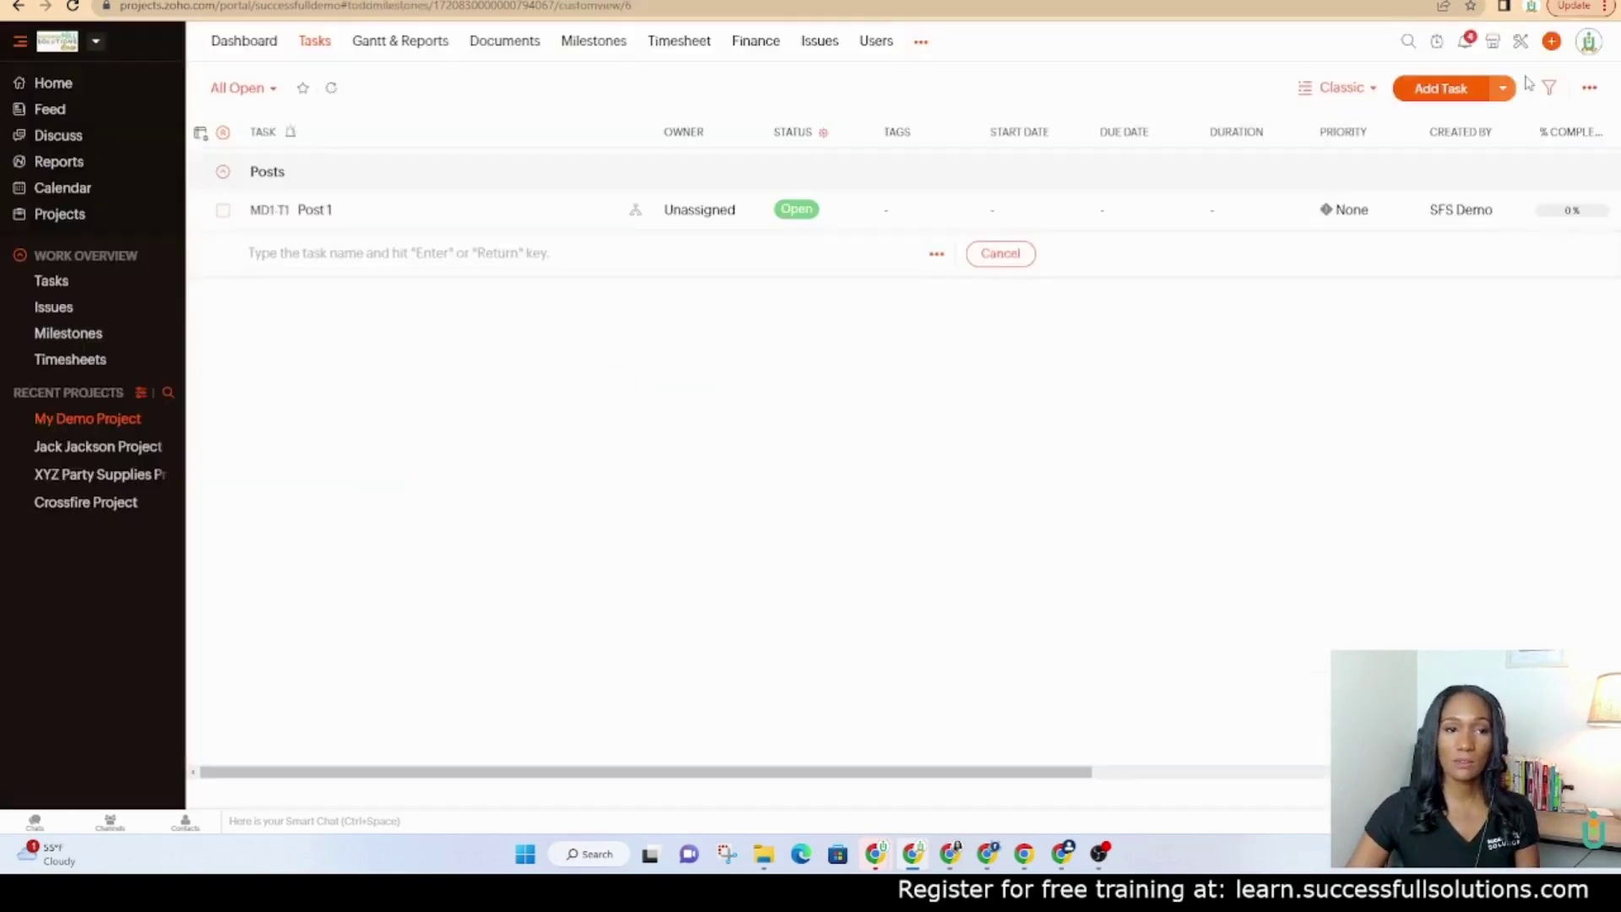
{"action": "left_click", "coordinate": [1525, 77]}
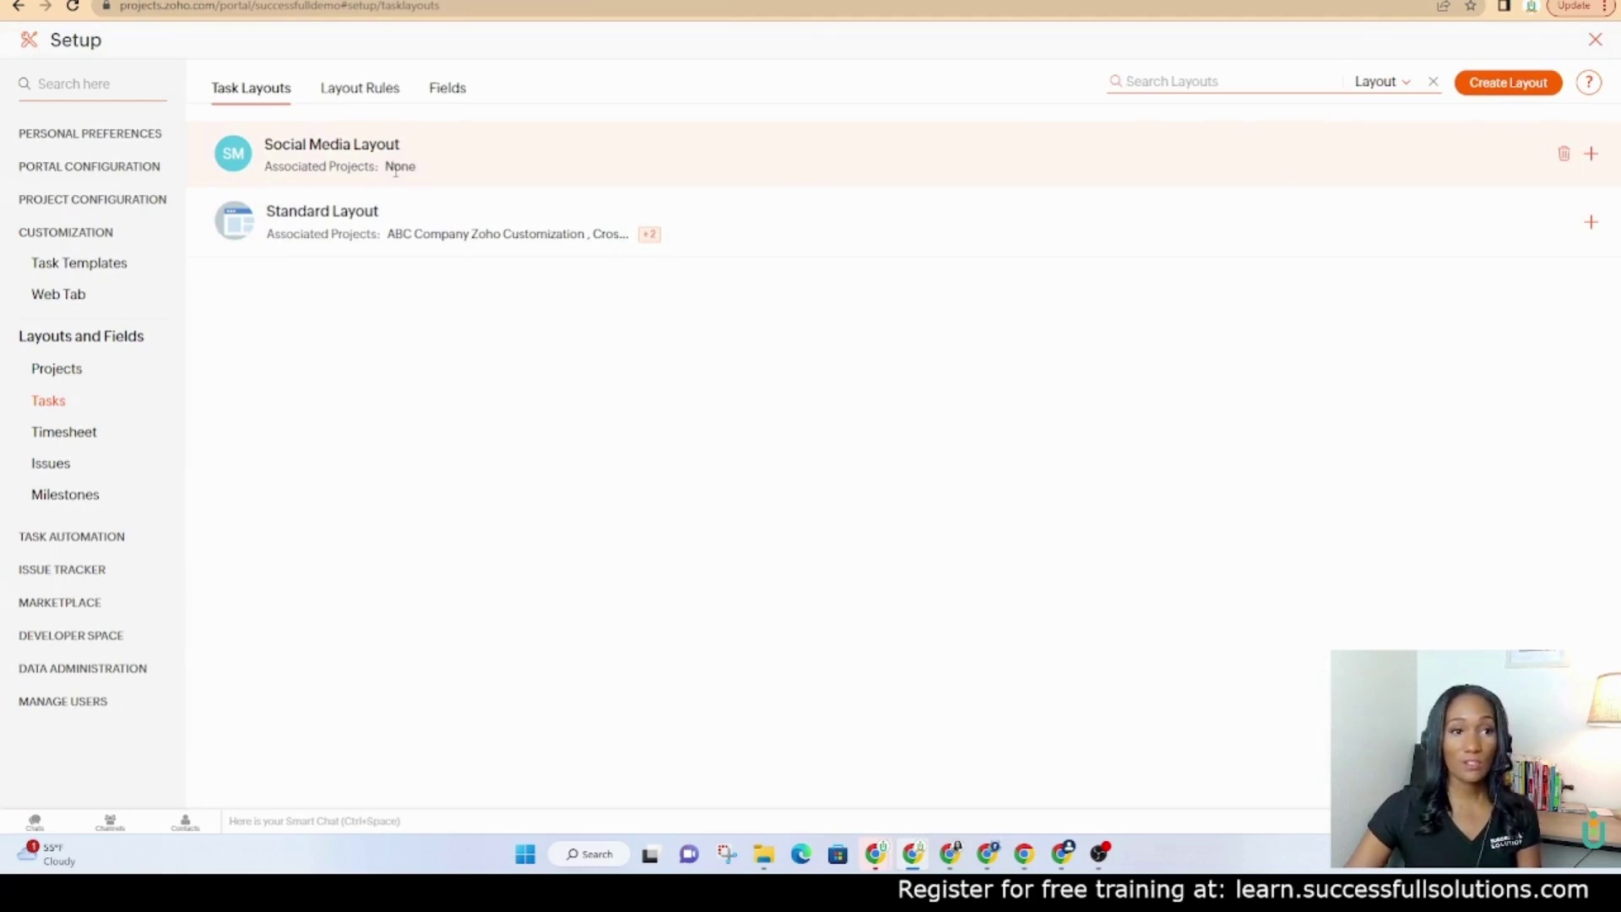
Step: Associate SU-10 My Demo Project with the Social Media task layout
{"action": "left_click", "coordinate": [1591, 155]}
{"action": "left_click", "coordinate": [1079, 114]}
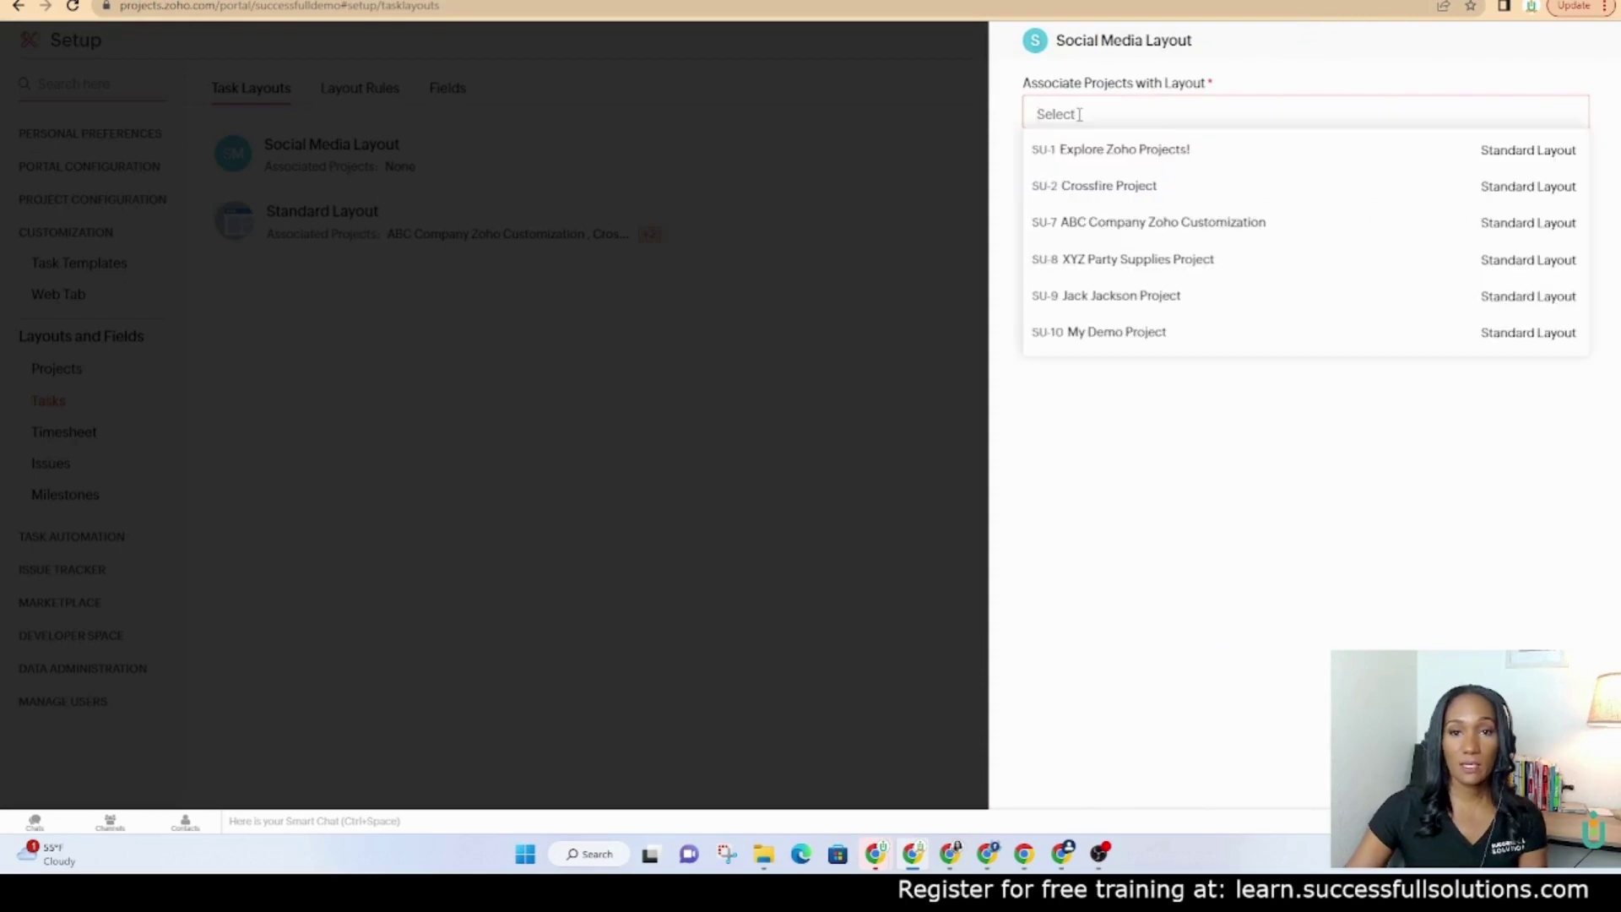
{"action": "left_click", "coordinate": [1107, 331]}
{"action": "left_click", "coordinate": [1046, 186]}
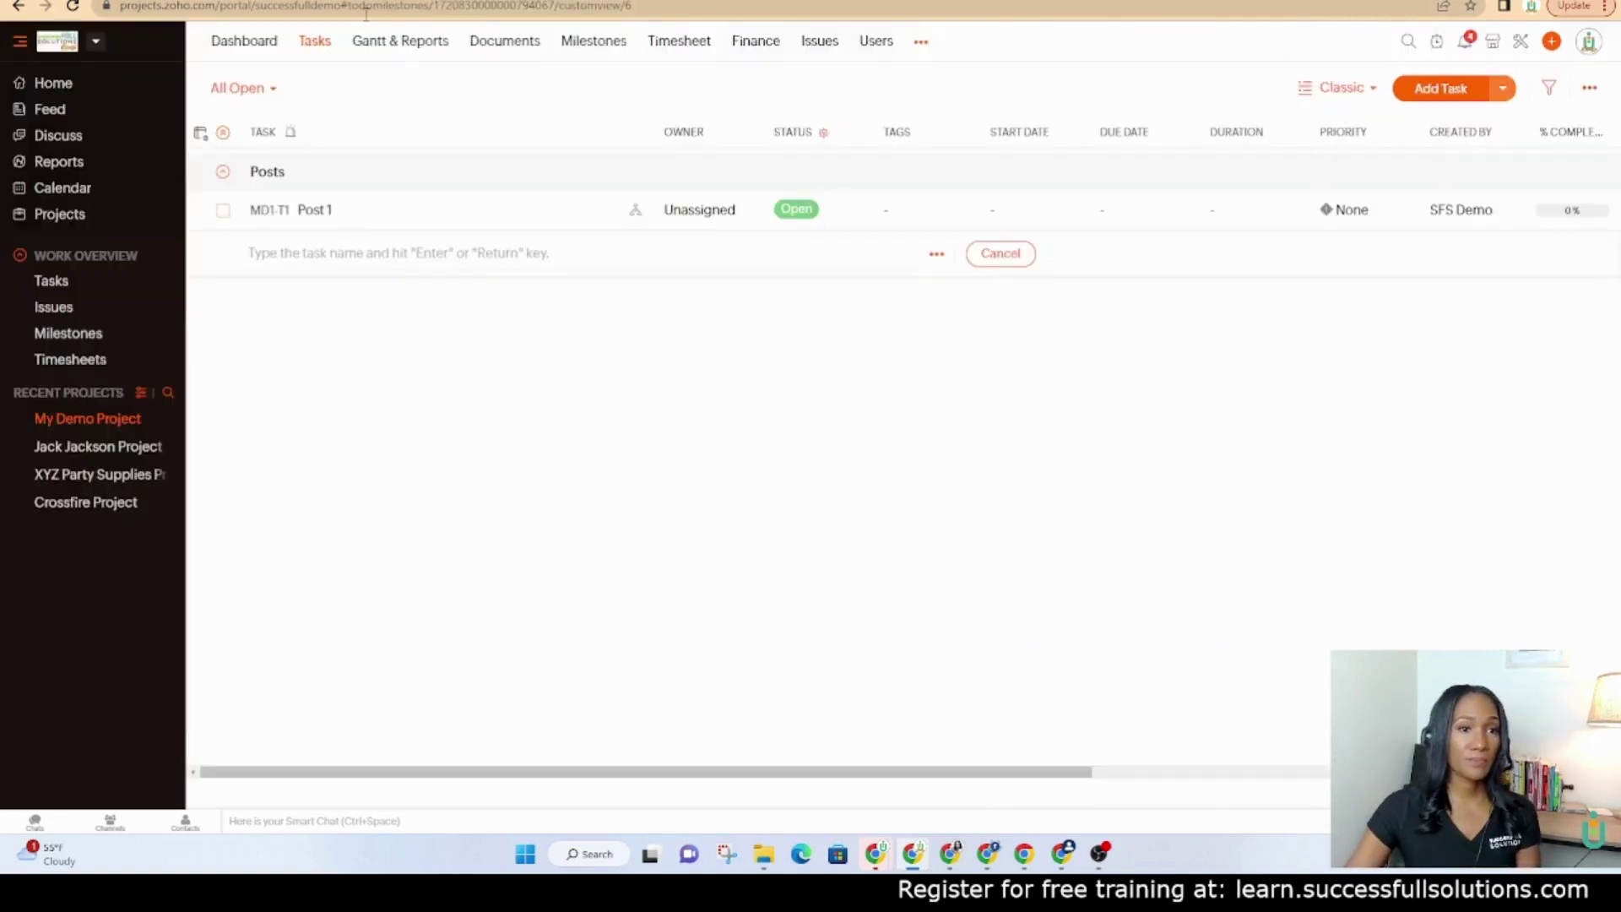
Step: Reopen Post 1 to confirm its SM Post Info section appears, then close it
{"action": "left_click", "coordinate": [986, 255]}
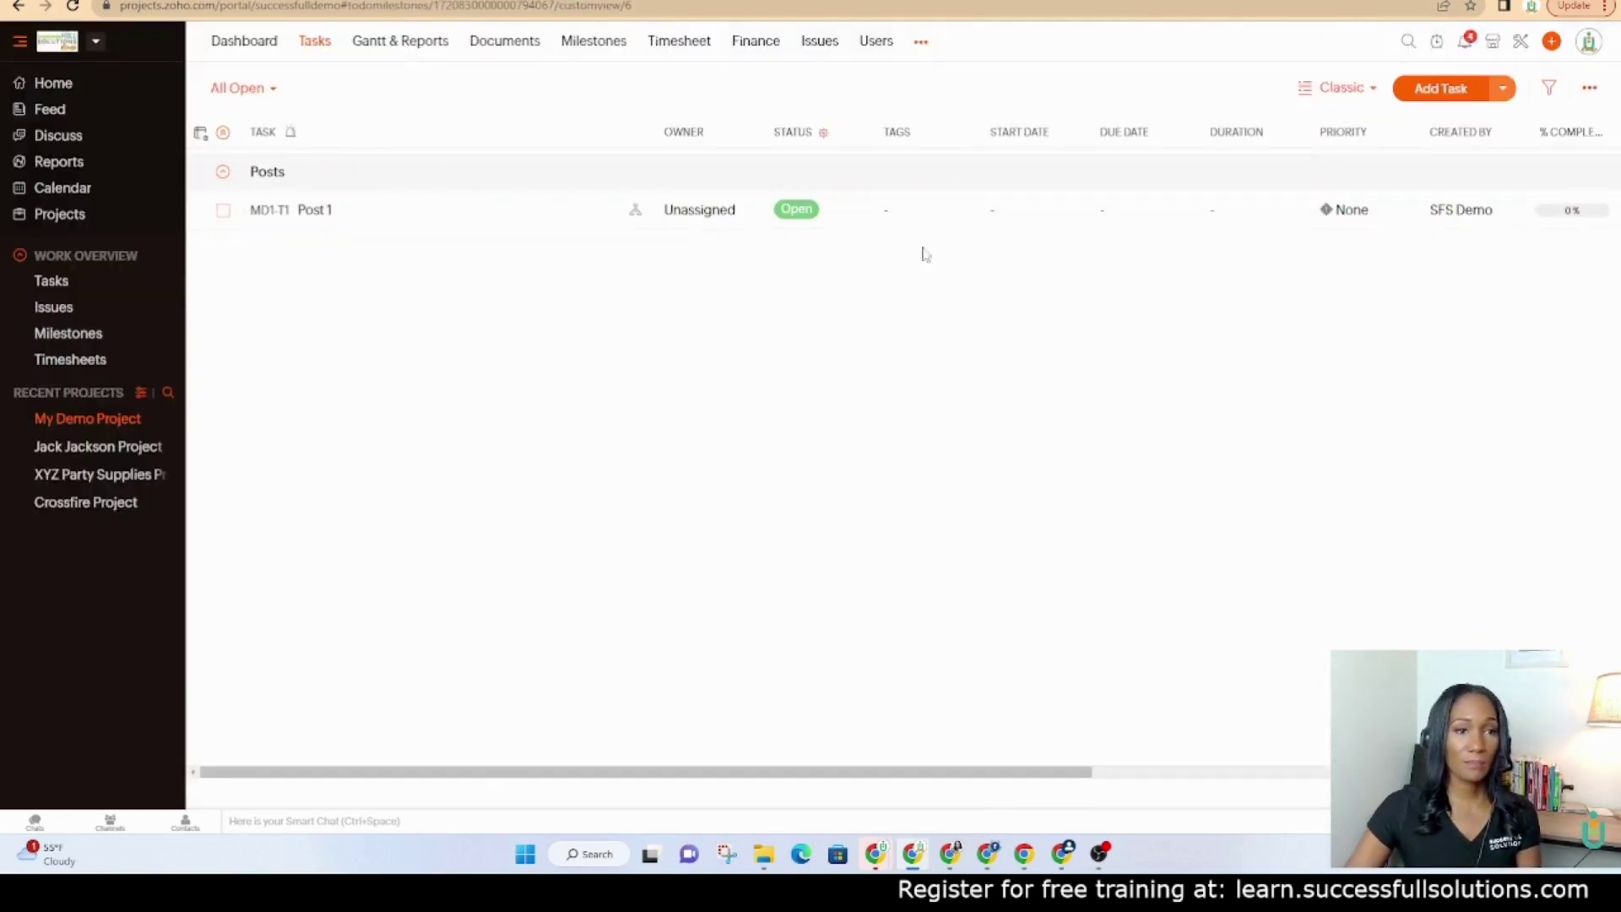
{"action": "left_click", "coordinate": [300, 209]}
{"action": "scroll", "coordinate": [473, 308], "scroll_direction": "down", "scroll_amount": 4}
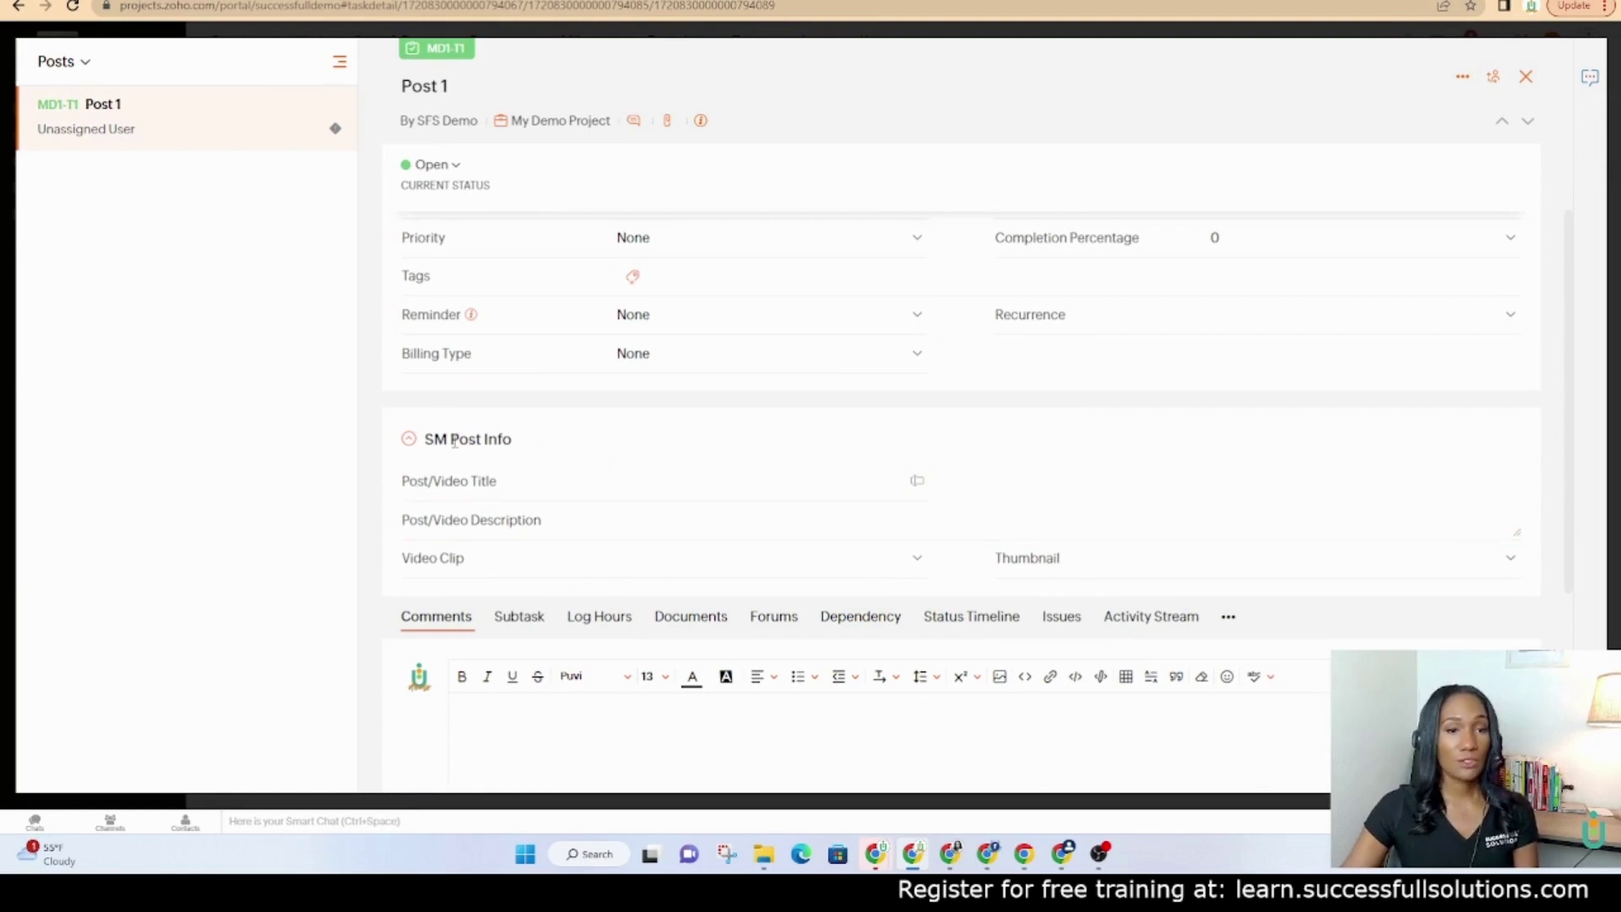
{"action": "scroll", "coordinate": [873, 519], "scroll_direction": "up", "scroll_amount": 3}
{"action": "scroll", "coordinate": [873, 520], "scroll_direction": "up", "scroll_amount": 1}
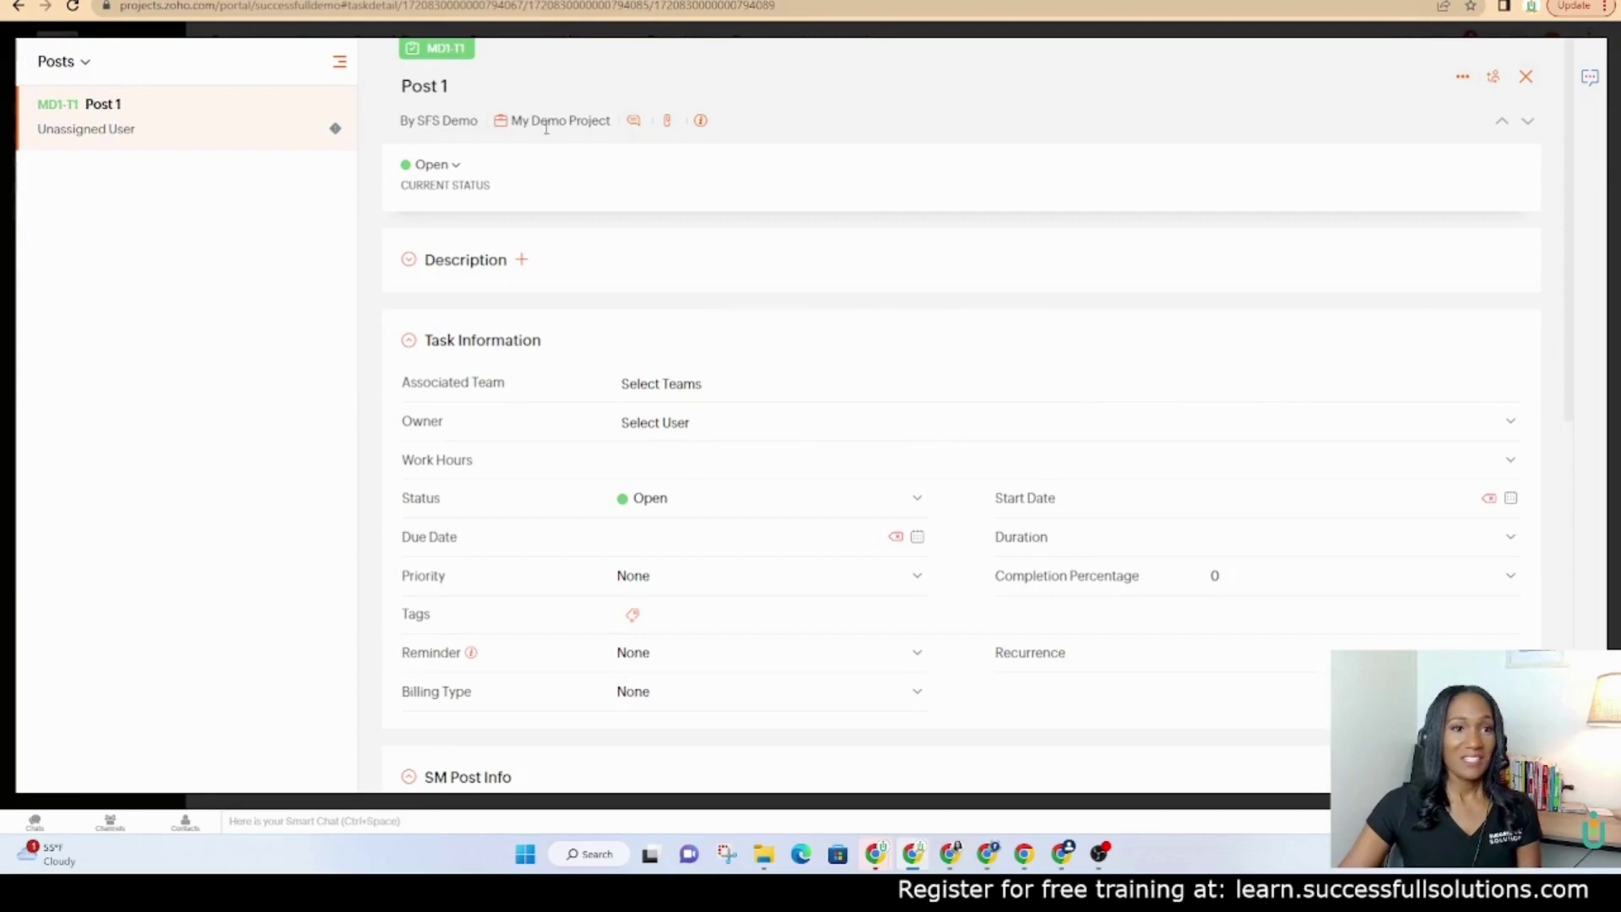
{"action": "left_click", "coordinate": [1526, 77]}
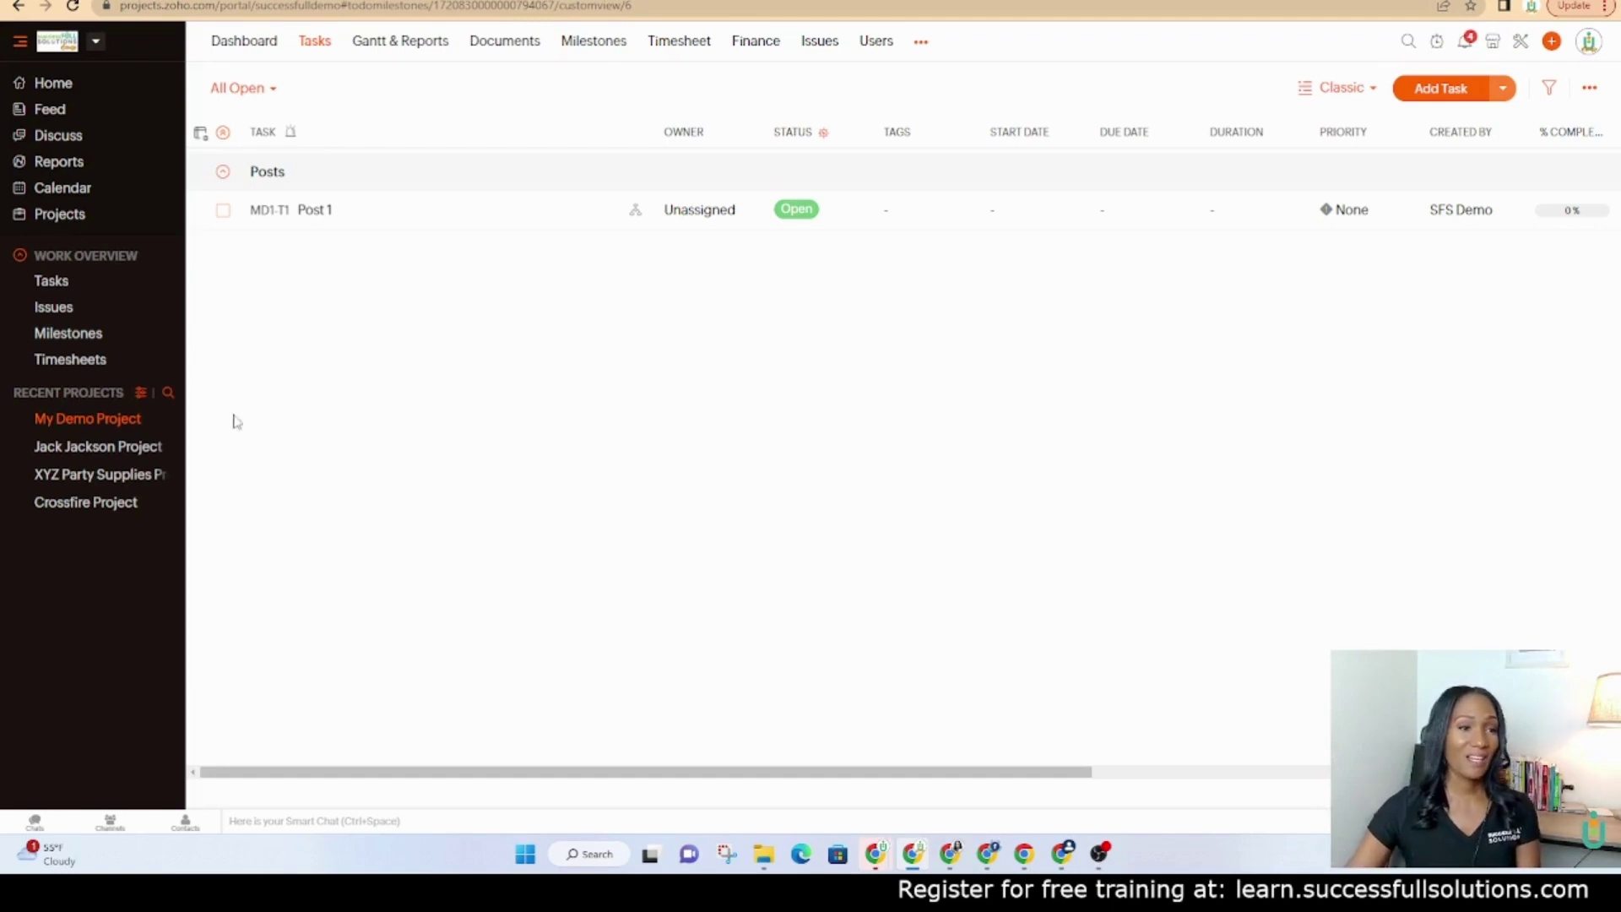
Step: Return to the All Projects list, where My Demo Project appears as SU-10, Active at 0%
{"action": "left_click", "coordinate": [67, 216]}
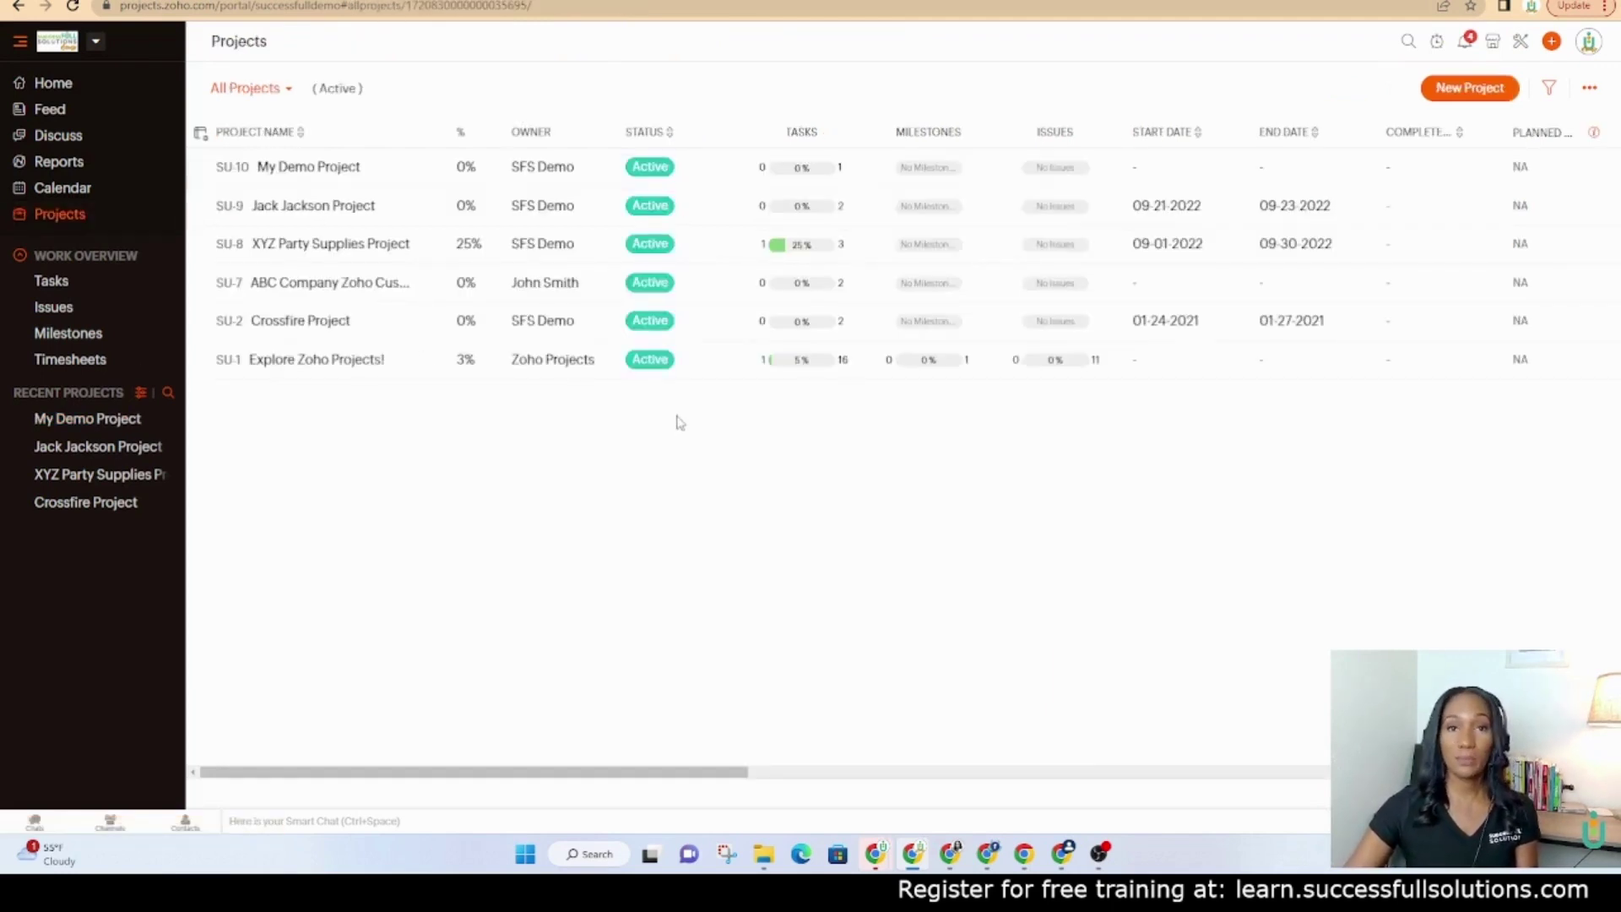